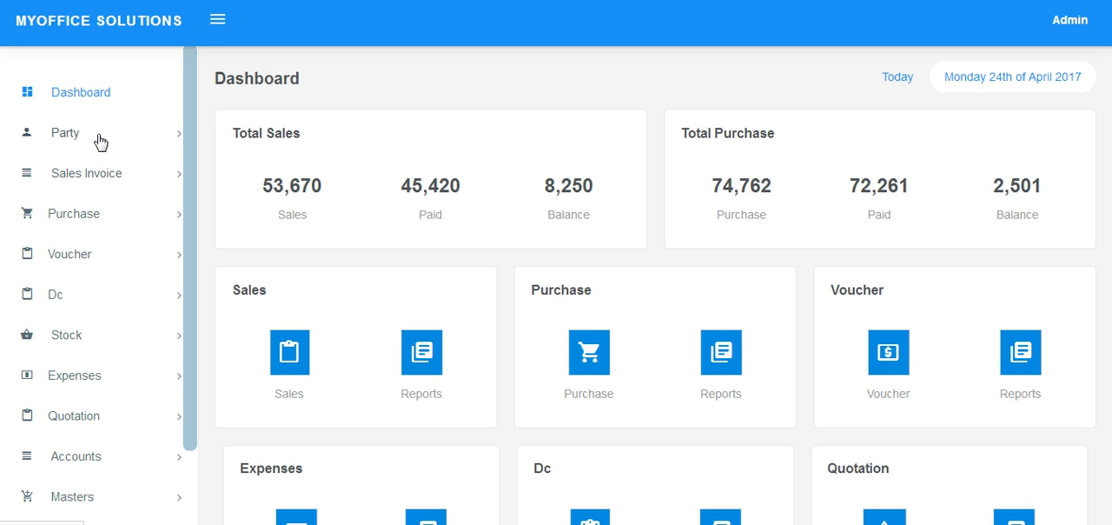
Open the form for adding a party and display the available party types.
left_click(102, 139)
left_click(95, 174)
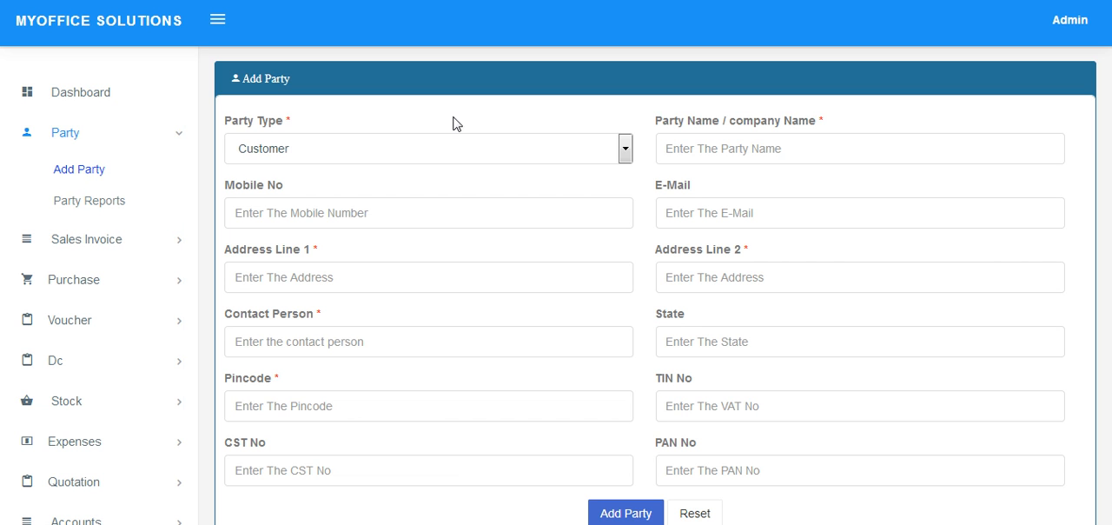
left_click(420, 155)
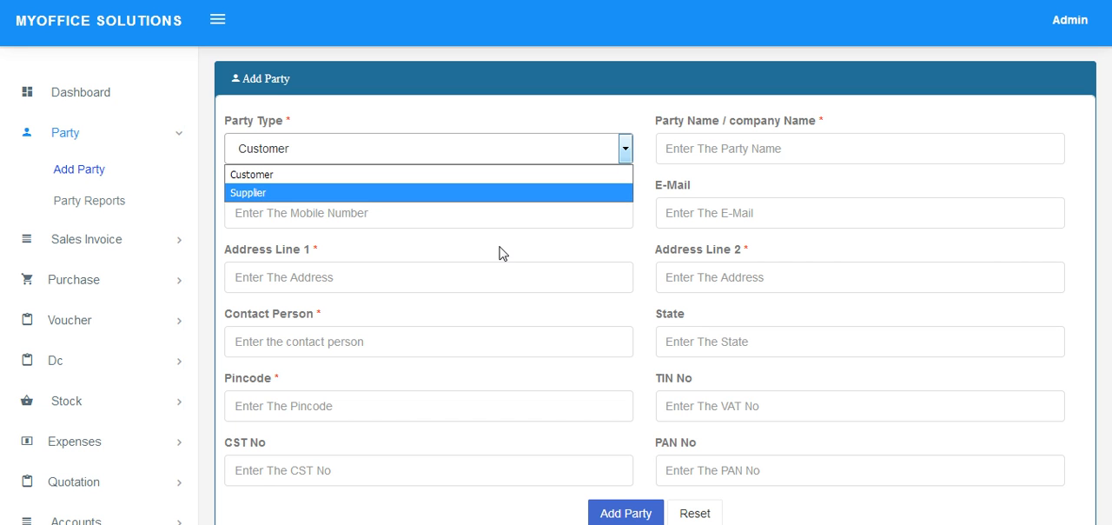
Open the party reports, view the details of the first customer in the list, and close them.
left_click(92, 201)
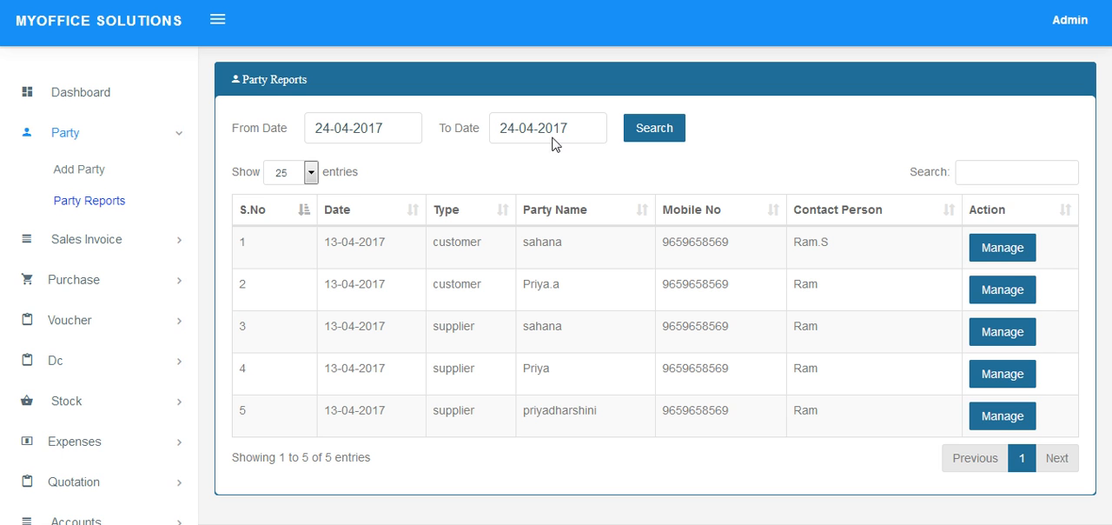
left_click(1008, 257)
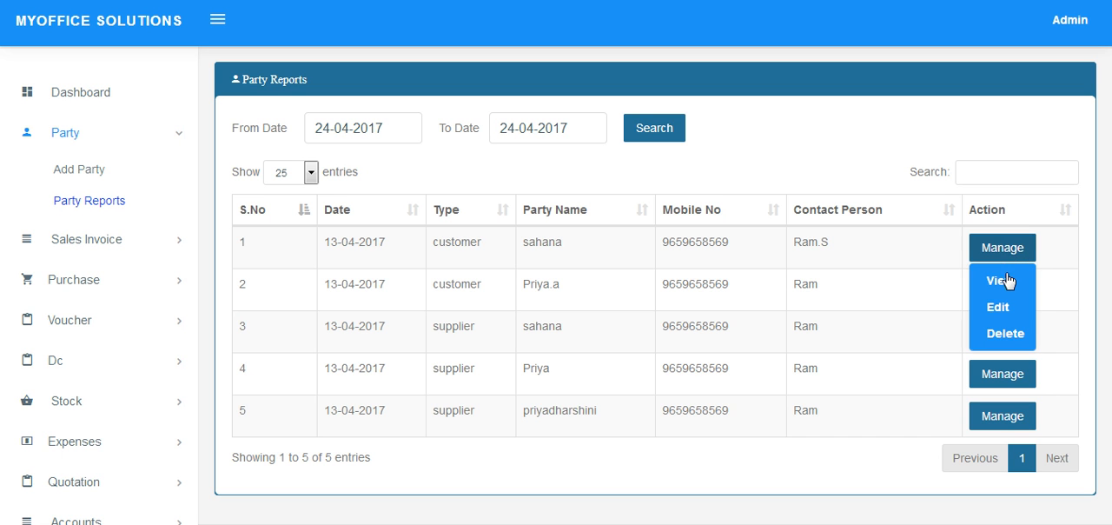
left_click(1006, 279)
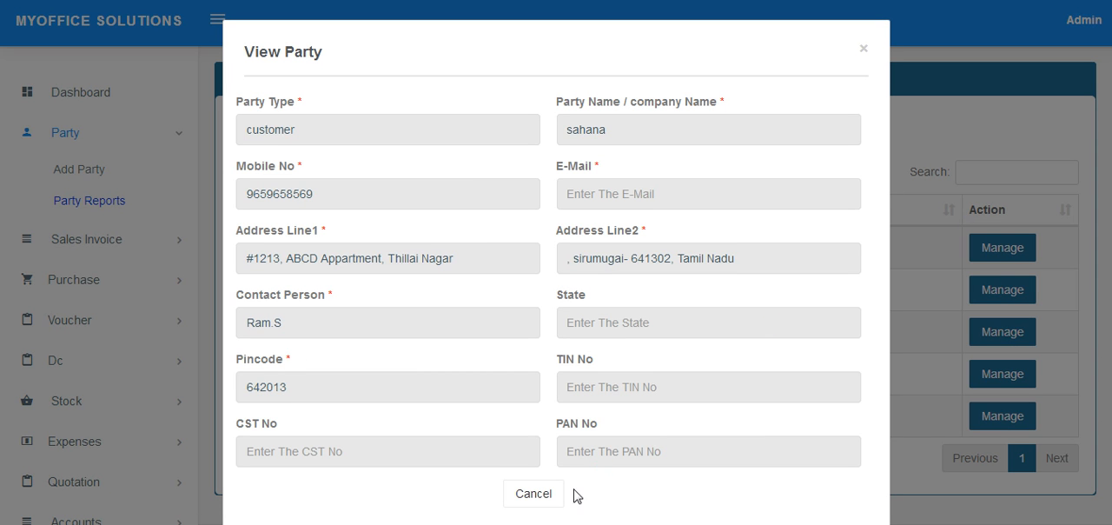
left_click(533, 495)
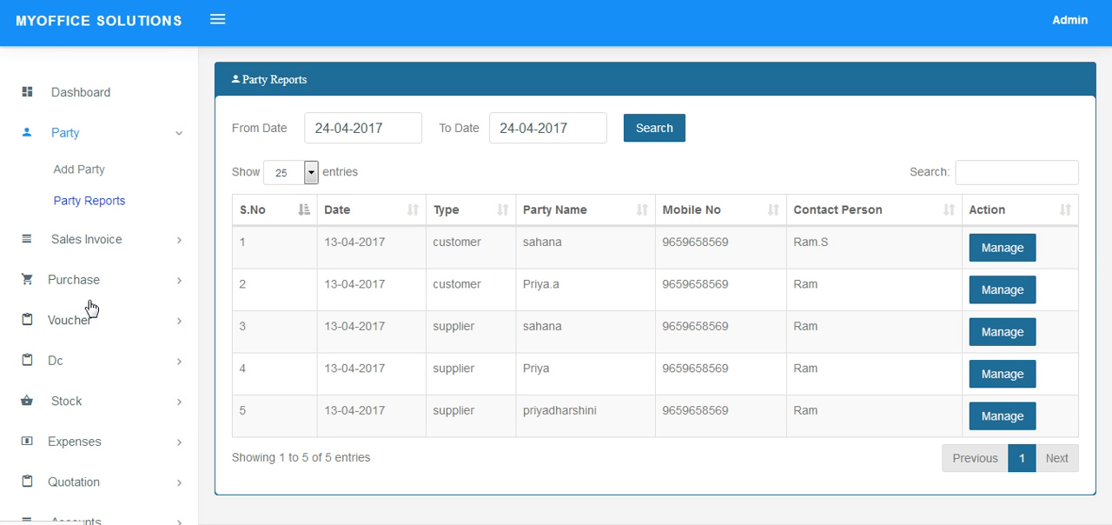
Open a new Dc form and go through its date, invoice date, customer name, invoice number and address fields.
scroll(104, 410, "down", 1)
left_click(67, 290)
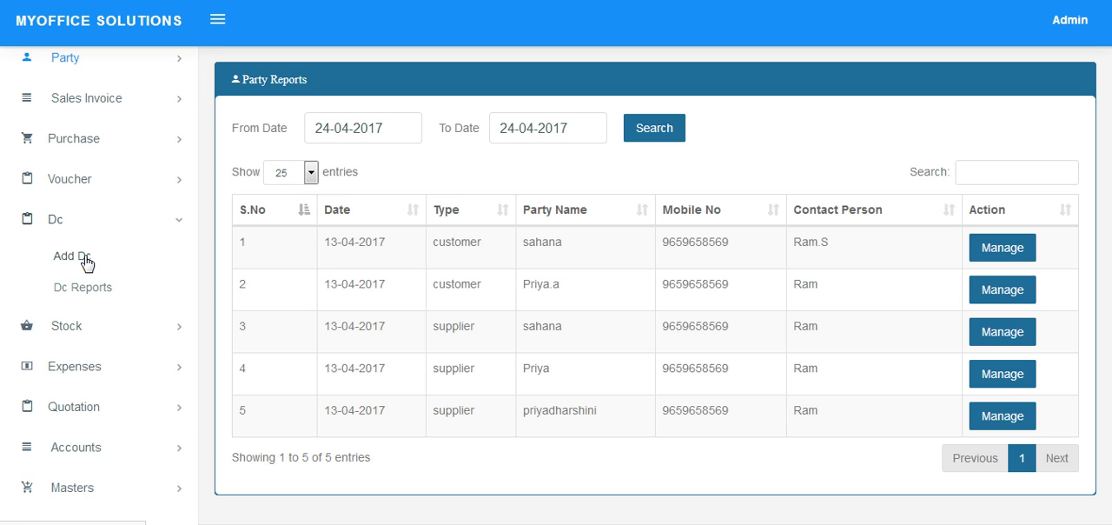
left_click(85, 259)
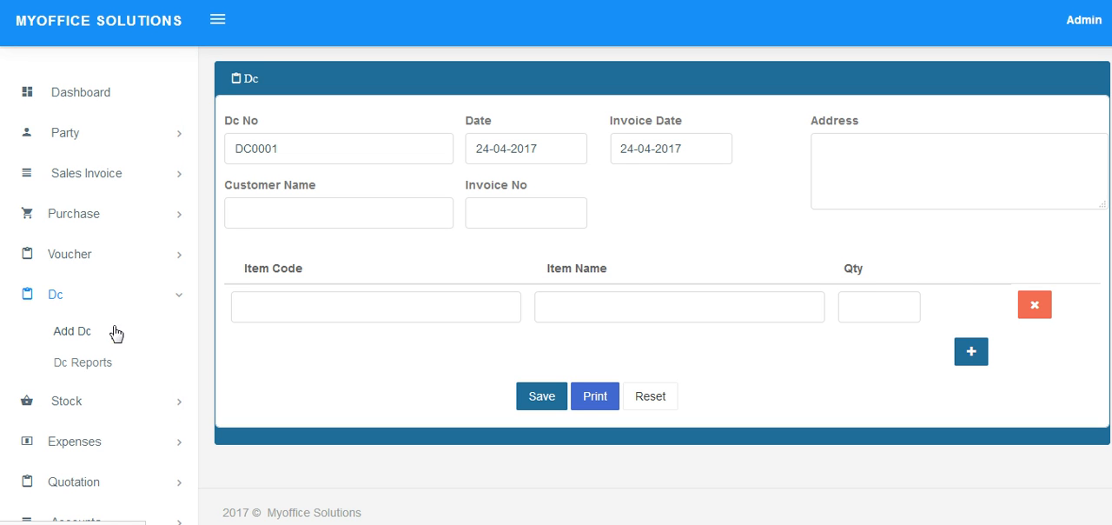
left_click(536, 162)
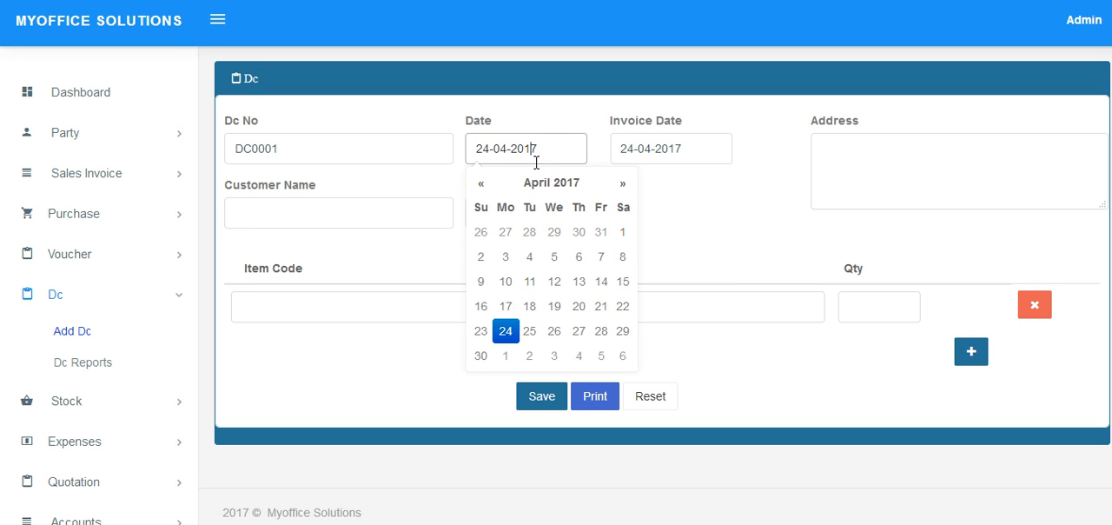
left_click(660, 157)
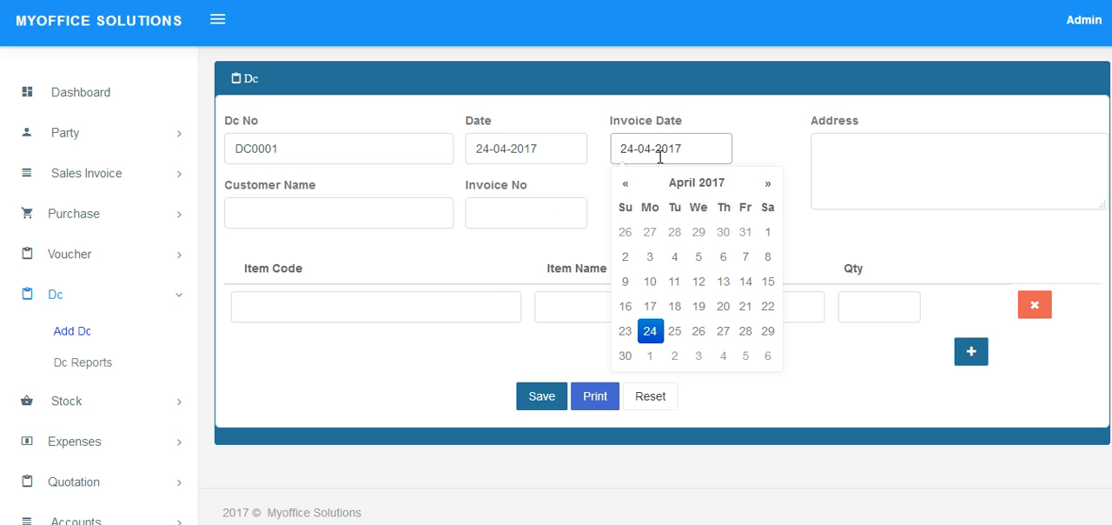
left_click(325, 223)
left_click(530, 221)
left_click(839, 186)
Enter item IT-001, Micro chip, with a quantity of 5 in the Dc's first item row.
left_click(277, 315)
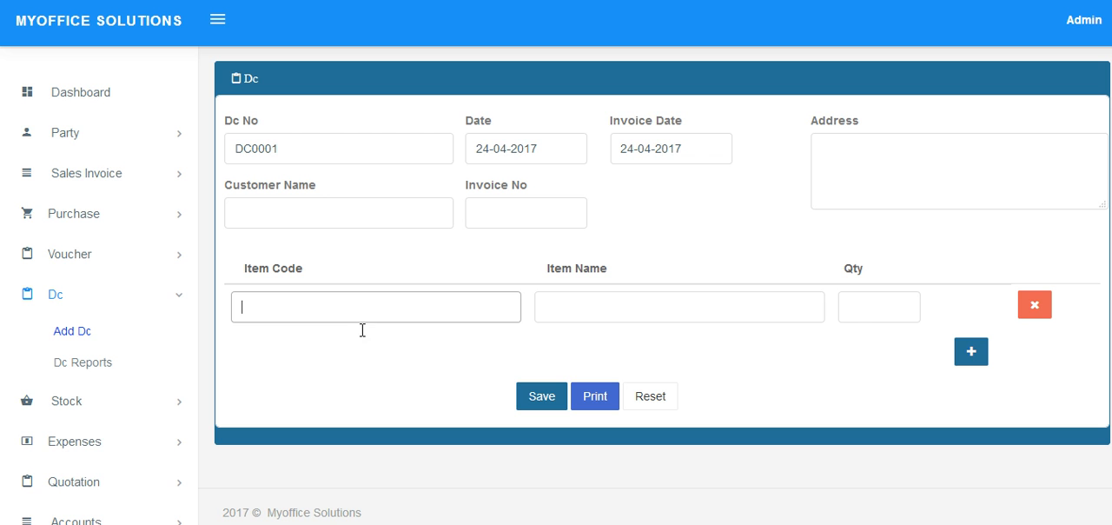
type("1")
key("Down")
key("Return")
key("Tab")
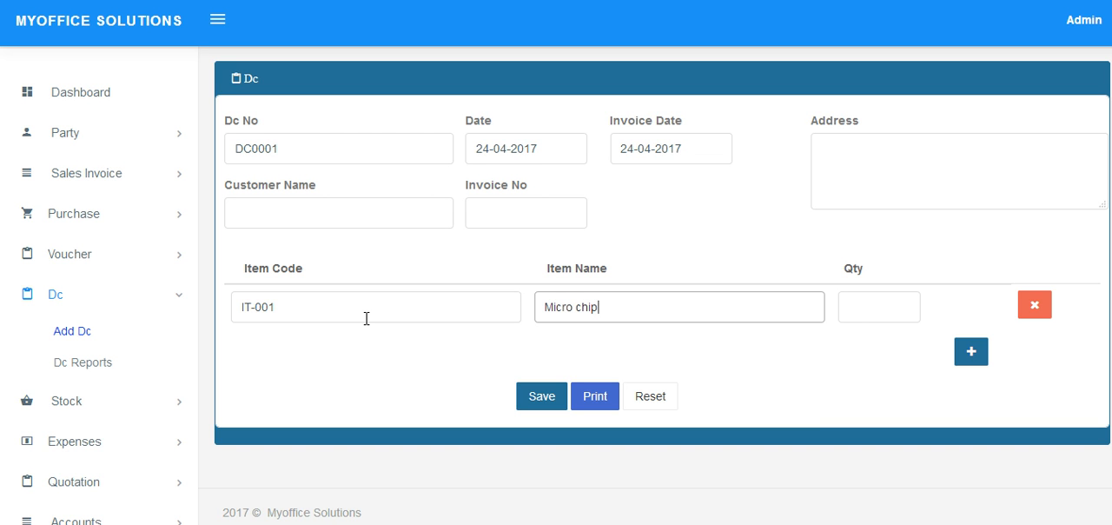
left_click(888, 318)
type("5")
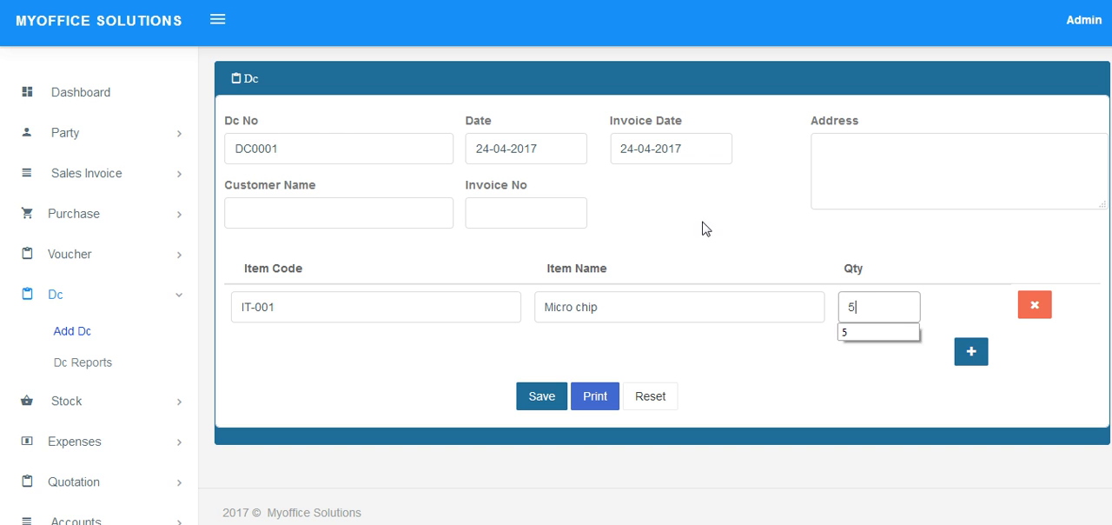
Choose the customer from the name suggestions starting with "s" and enter the invoice number.
left_click(274, 223)
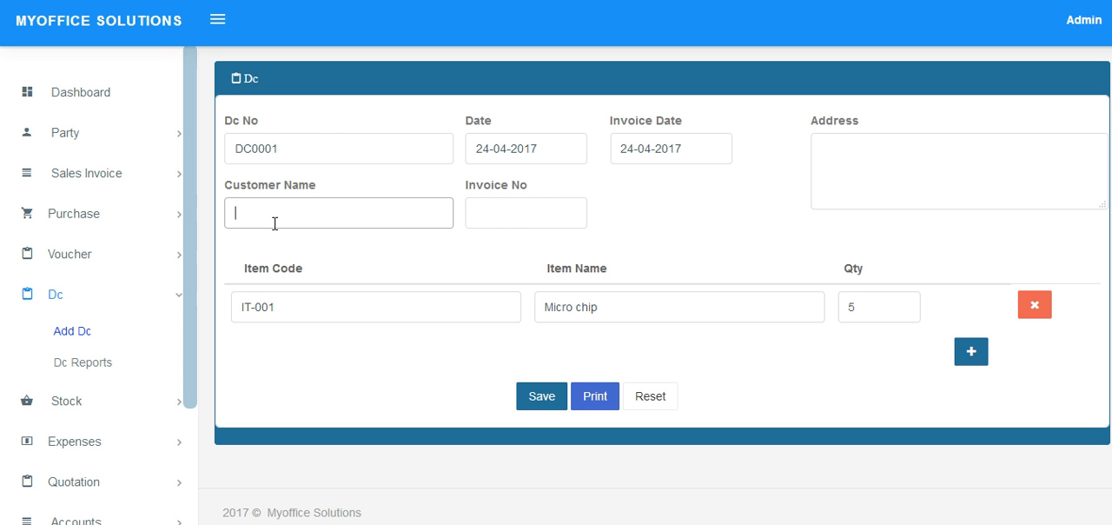
type("s")
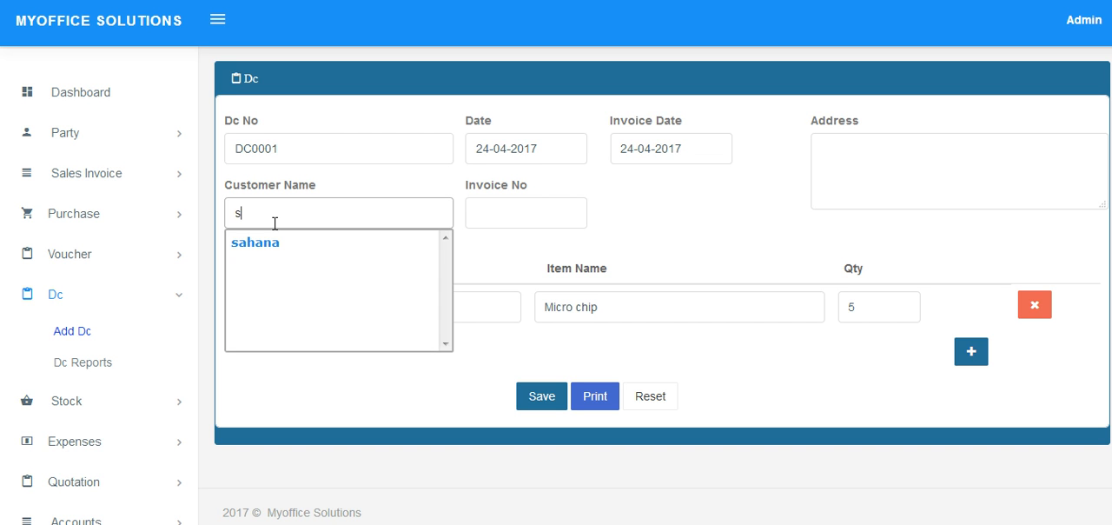
key("Down")
key("Return")
key("Tab")
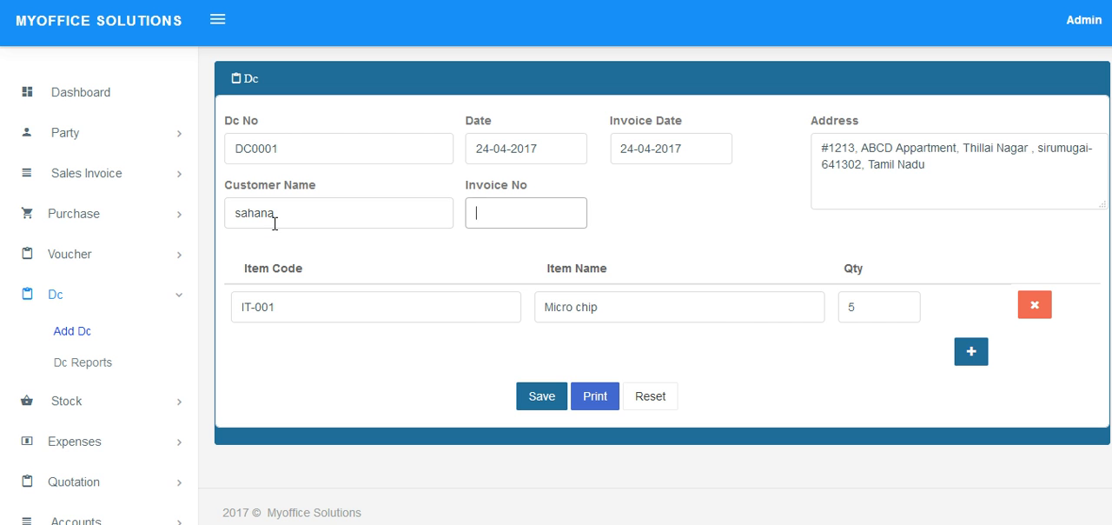
type("10001")
Submit the Dc for printing, cancel the printer dialog, and close the delivery challan preview.
left_click(599, 398)
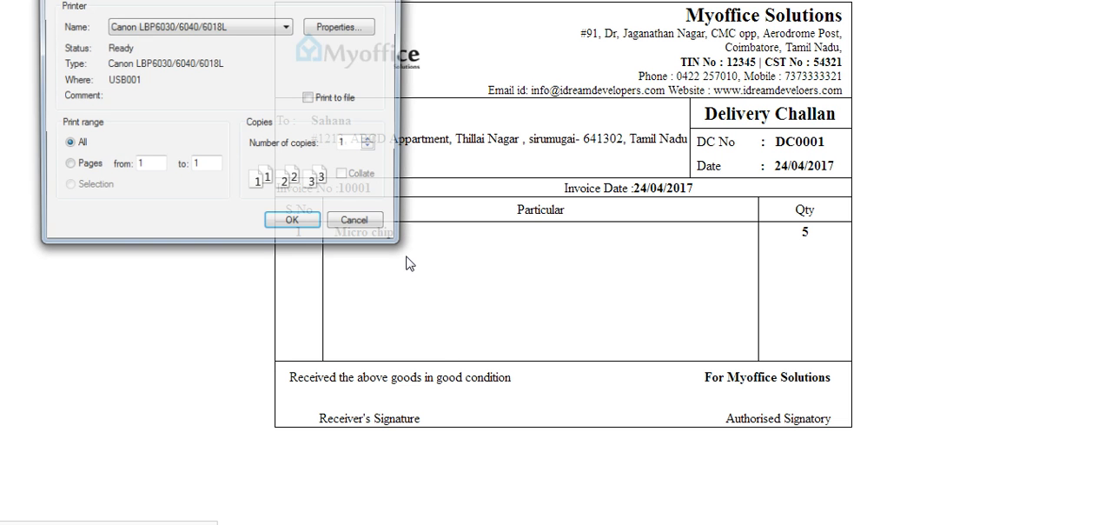
left_click(359, 223)
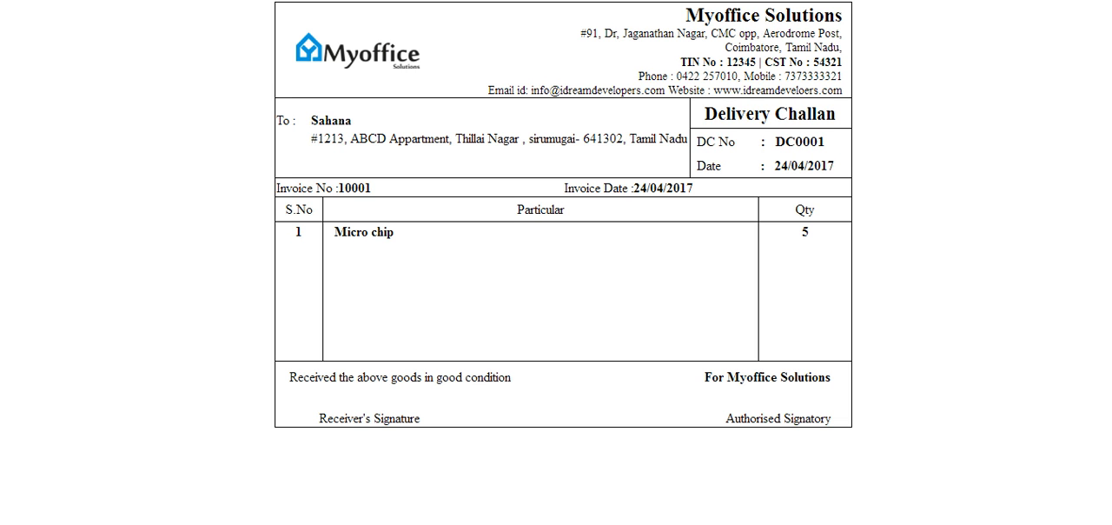
key("ctrl+w")
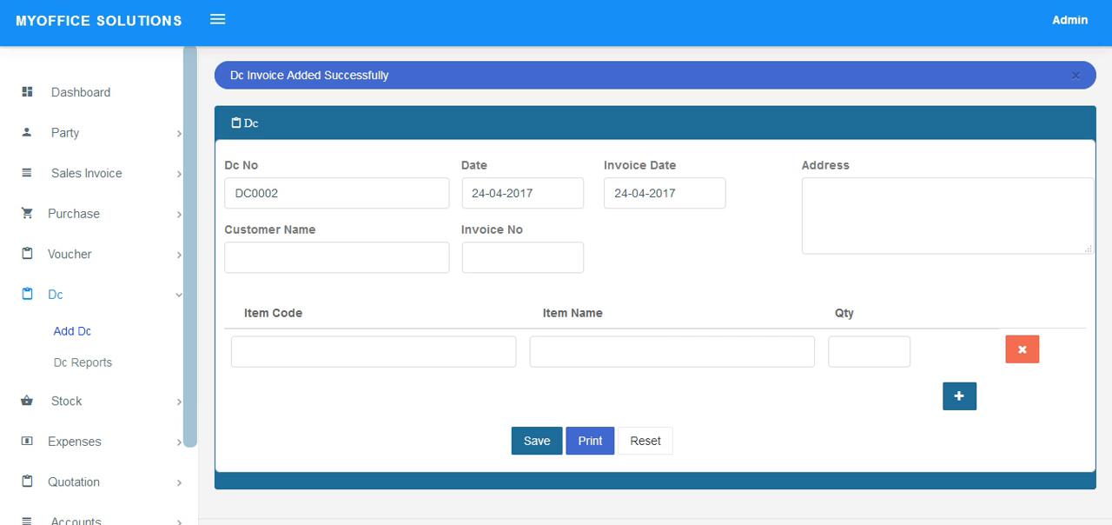
Open the Dc reports, view the items of the listed Dc, and close the item view.
left_click(100, 362)
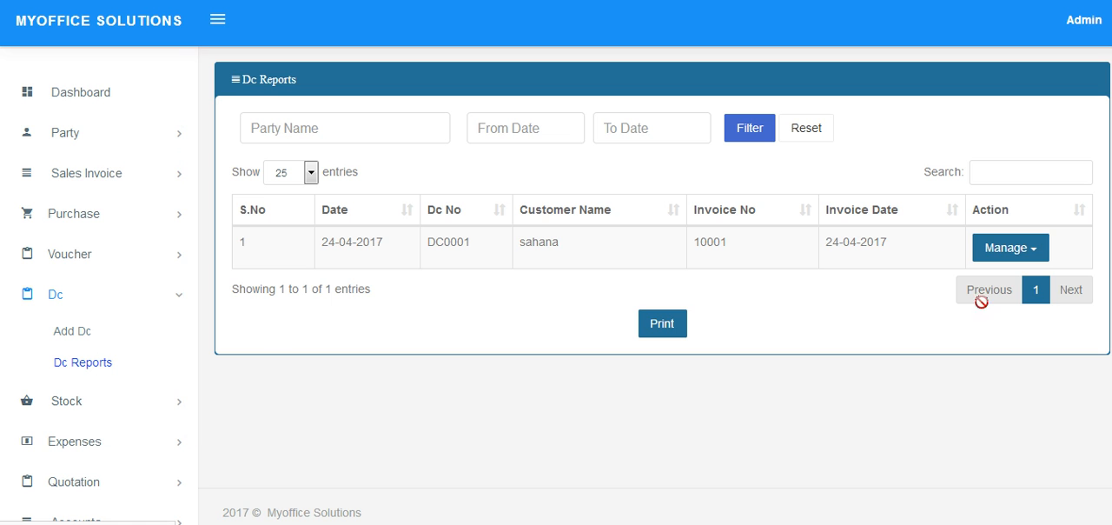
left_click(1023, 250)
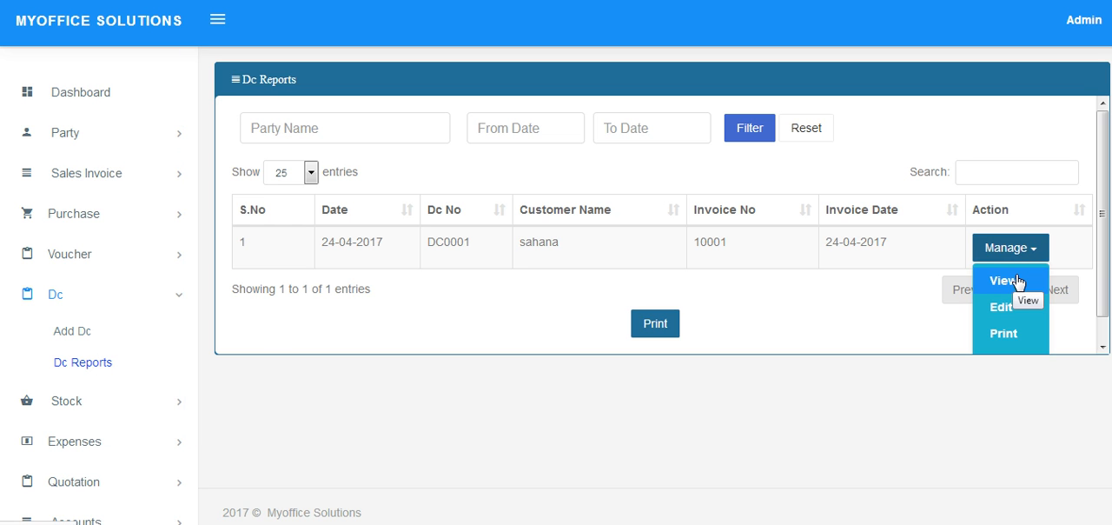
left_click(1008, 281)
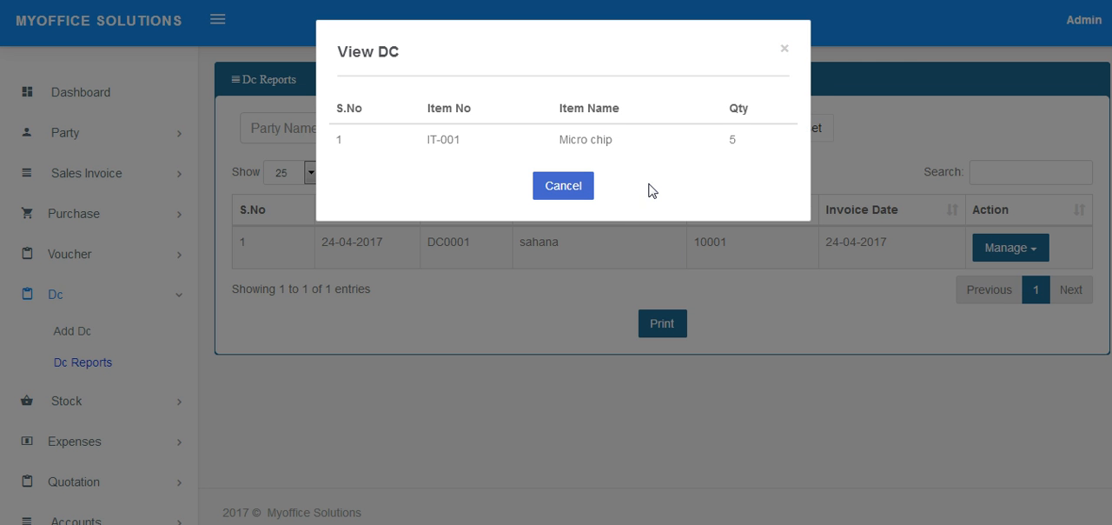
left_click(587, 190)
Open the listed Dc for editing and add a second item row with Intex Mobile.
left_click(1028, 249)
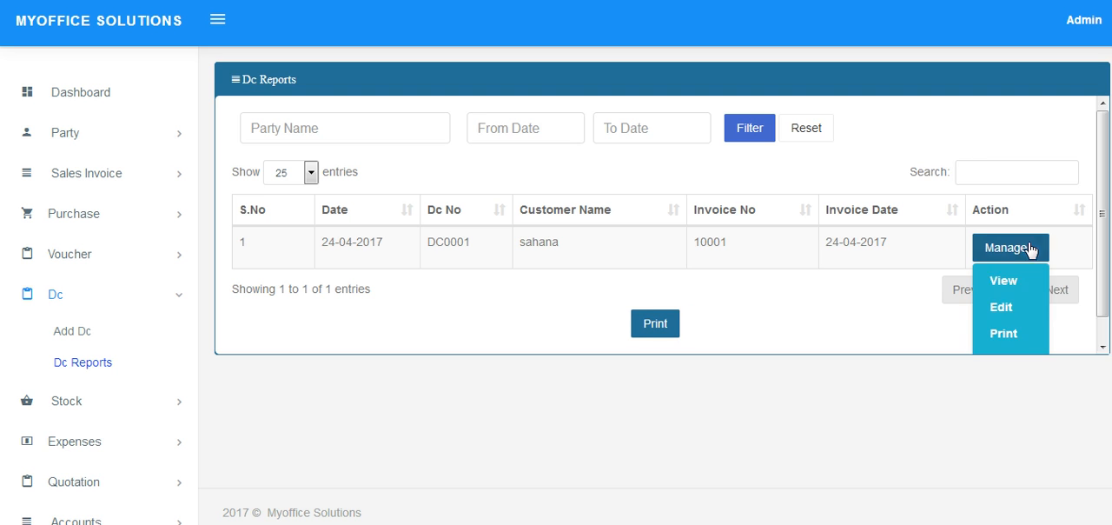
left_click(995, 306)
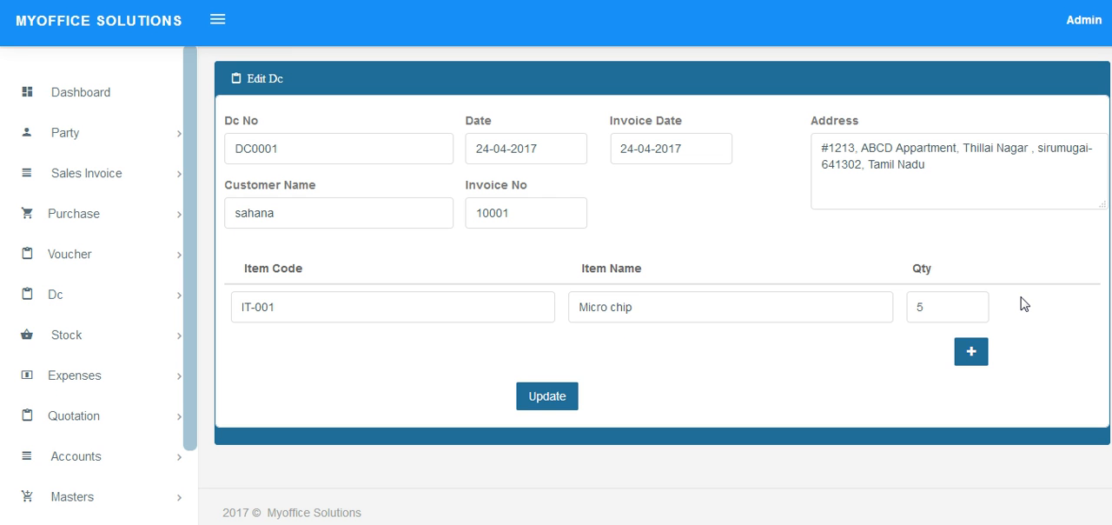
left_click(973, 351)
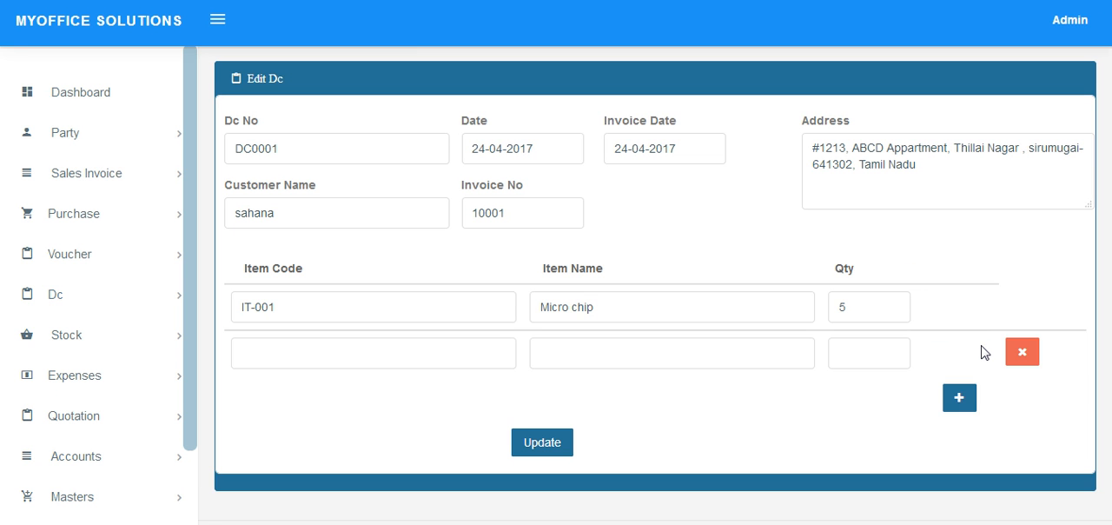
left_click(690, 362)
type("m")
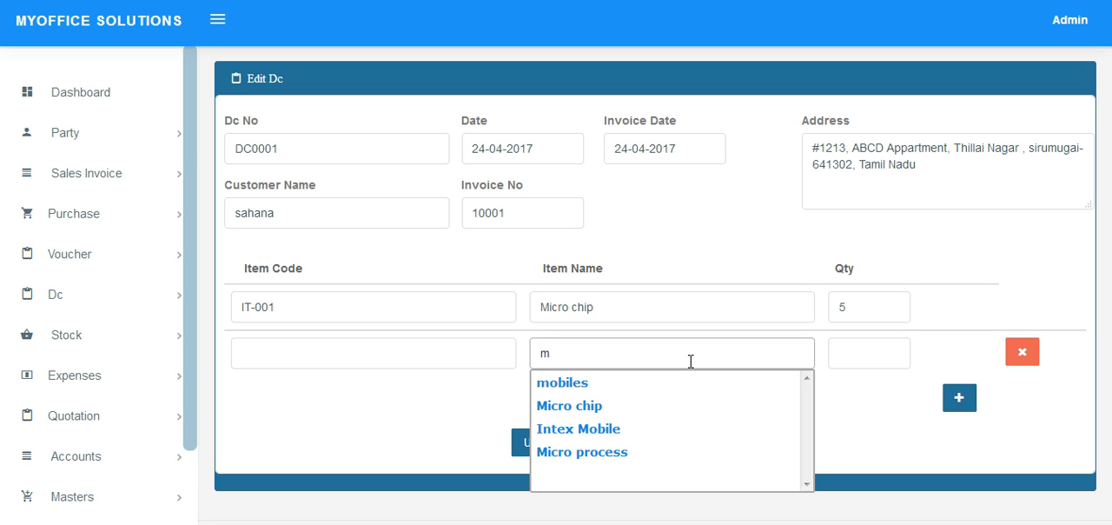
key("Down")
key("Down")
key("Down")
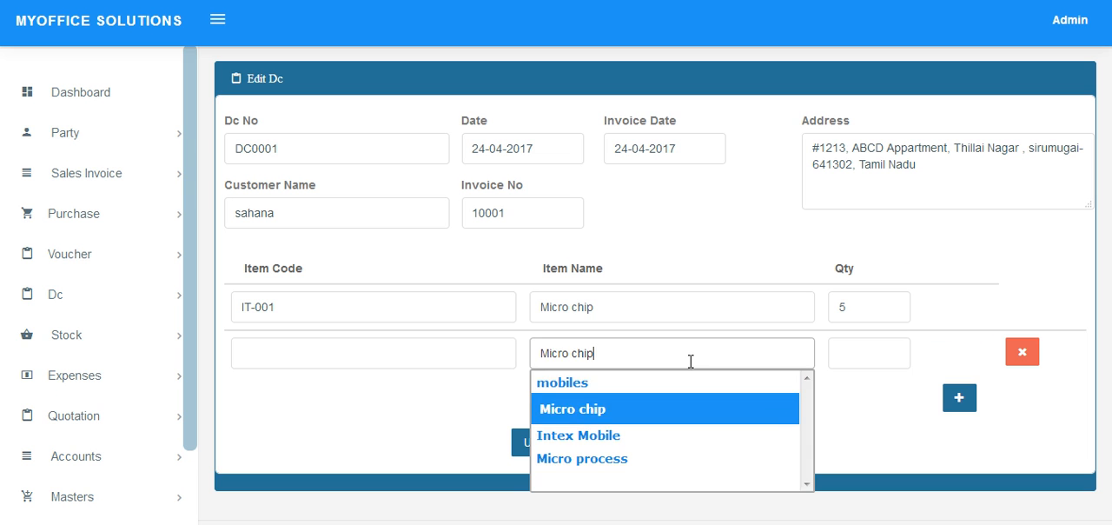
key("Return")
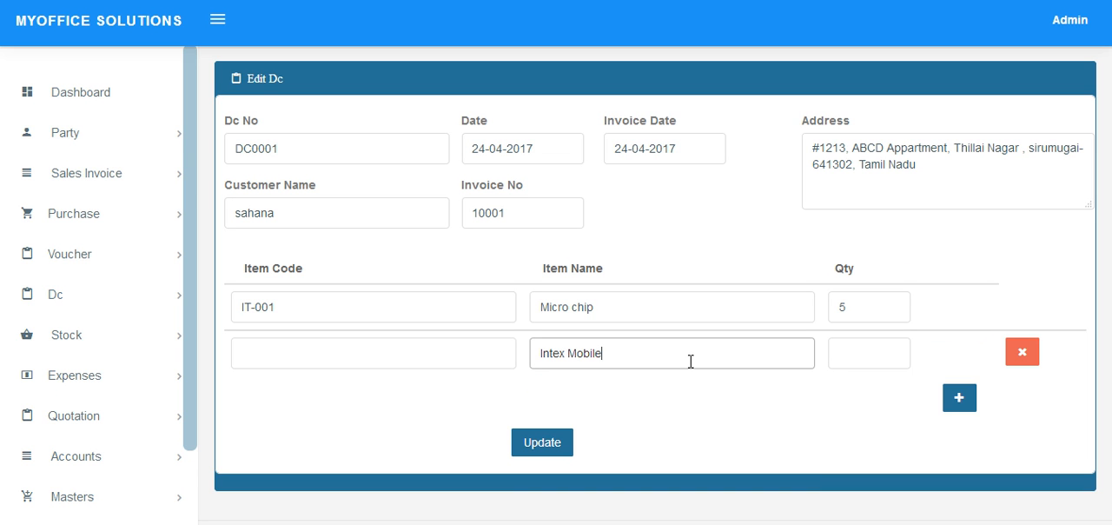
Set the Intex Mobile quantity to 10 and update the Dc.
left_click(867, 357)
type("10")
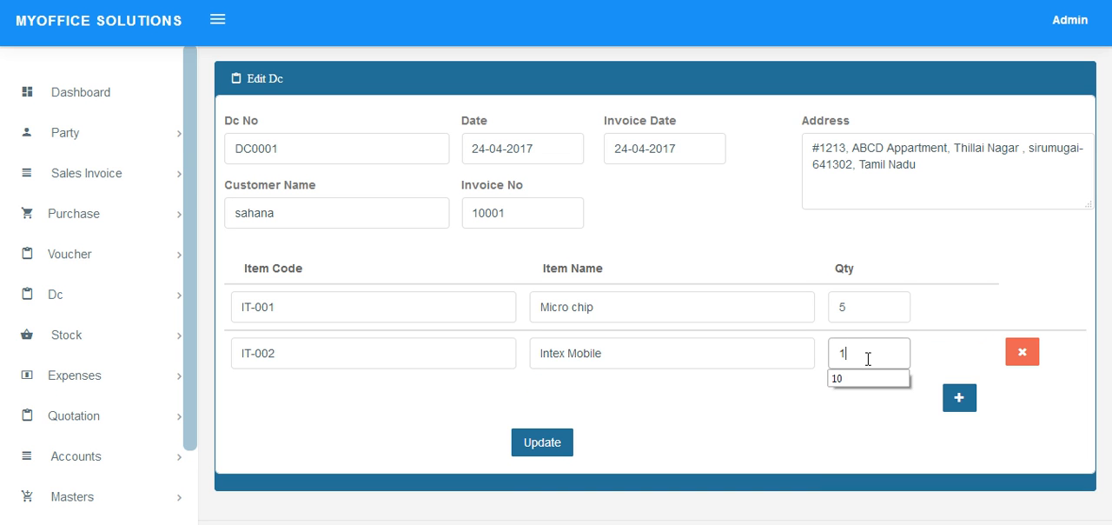
left_click(556, 444)
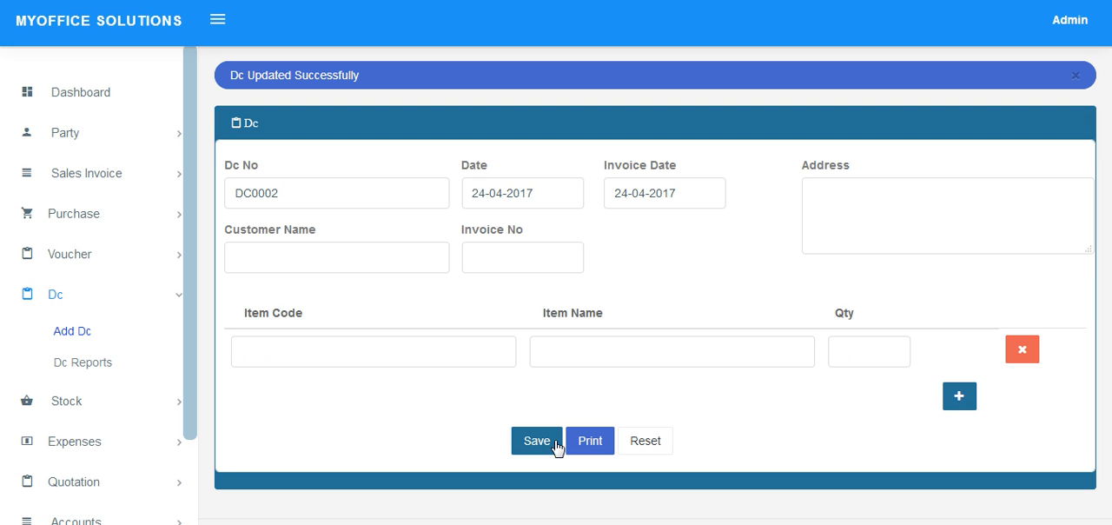
Open the print view of the updated Dc from the Dc reports, cancel printing, and close the view.
left_click(78, 363)
left_click(995, 252)
left_click(1009, 331)
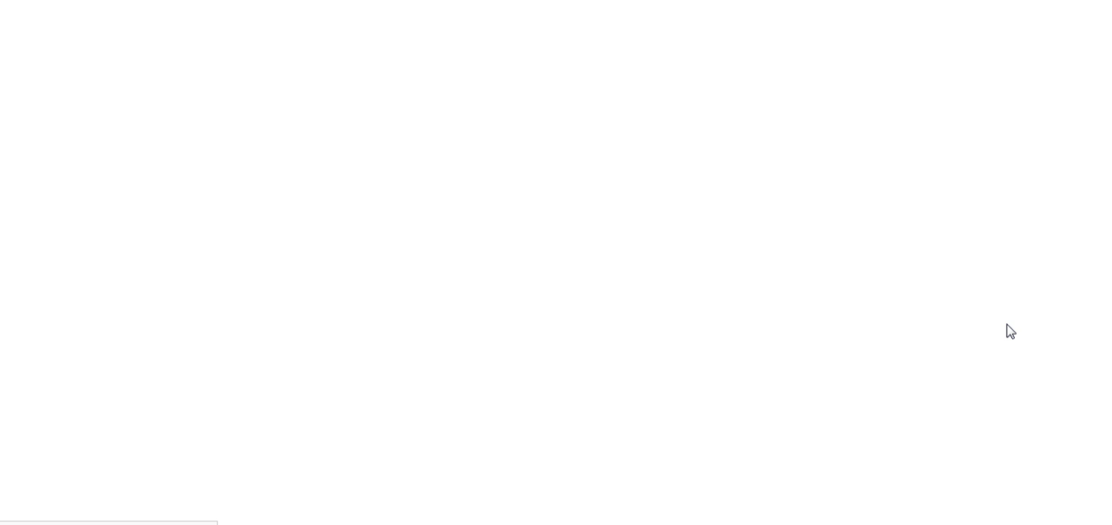
left_click(348, 225)
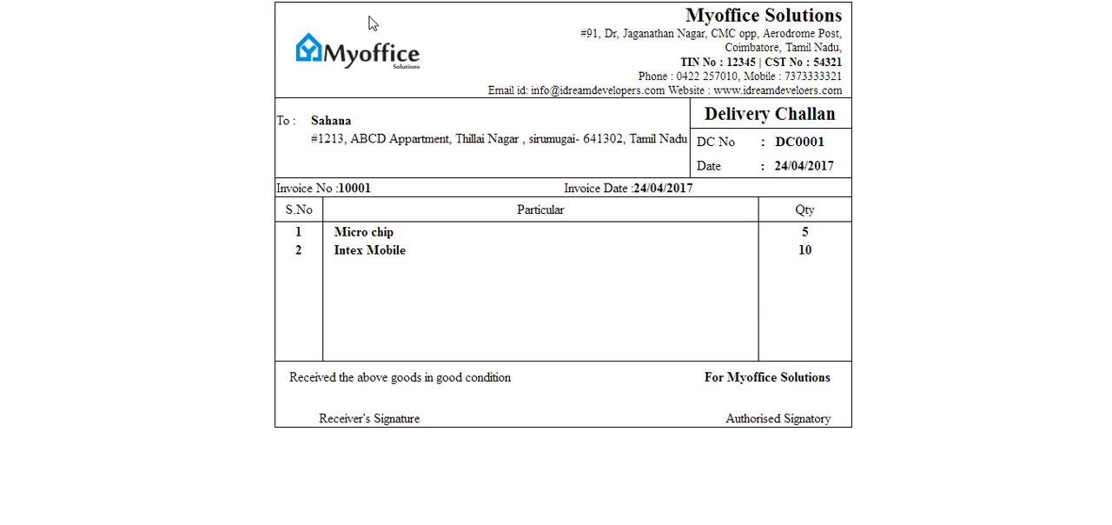
key("ctrl+w")
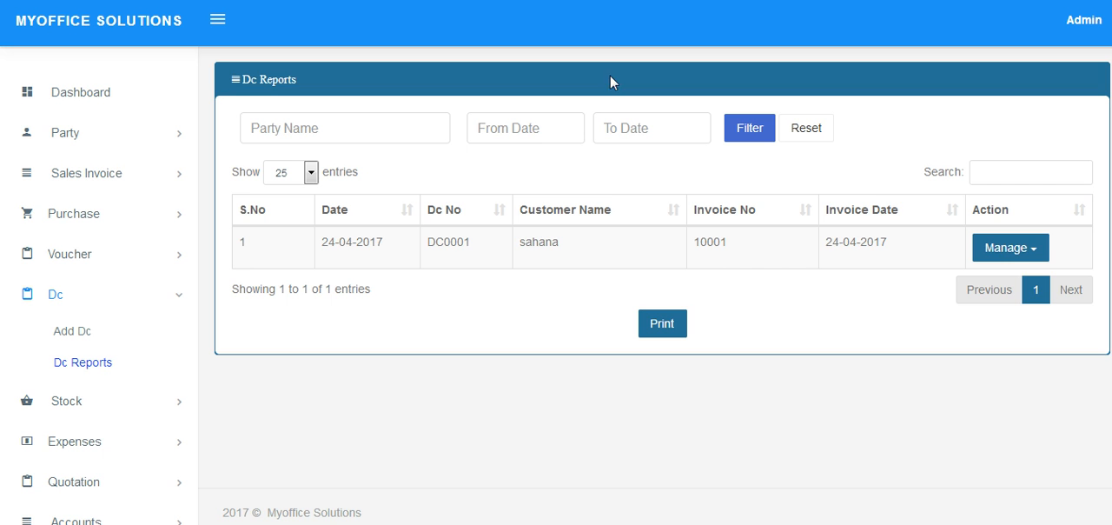
Delete the listed Dc from the Dc reports and confirm the deletion.
left_click(1018, 248)
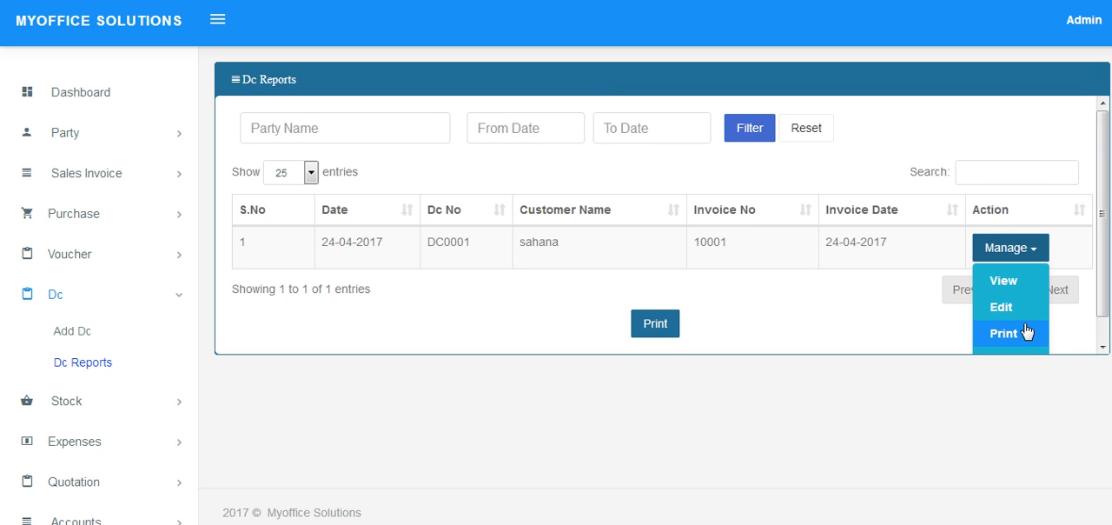
scroll(1025, 332, "down", 1)
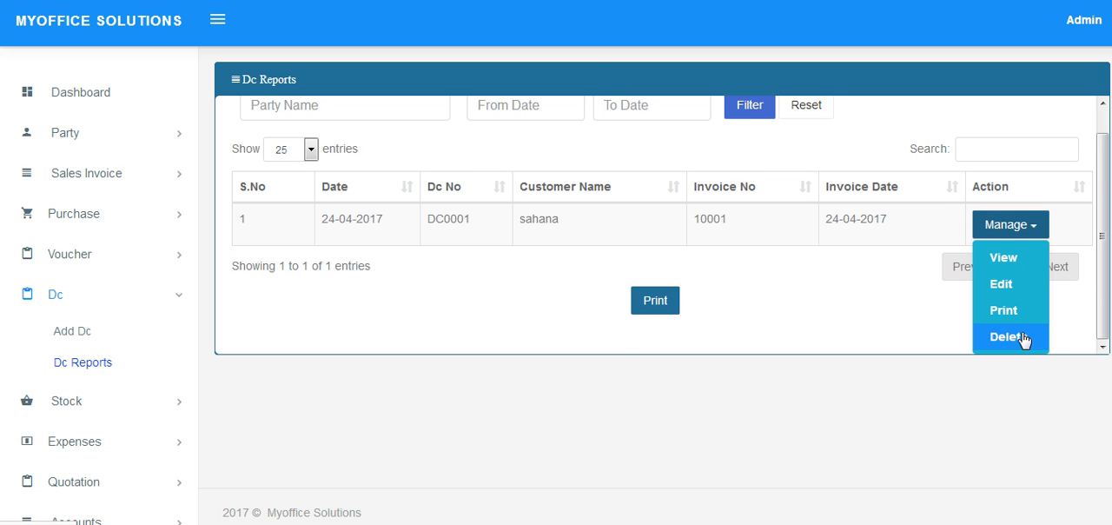
left_click(1022, 338)
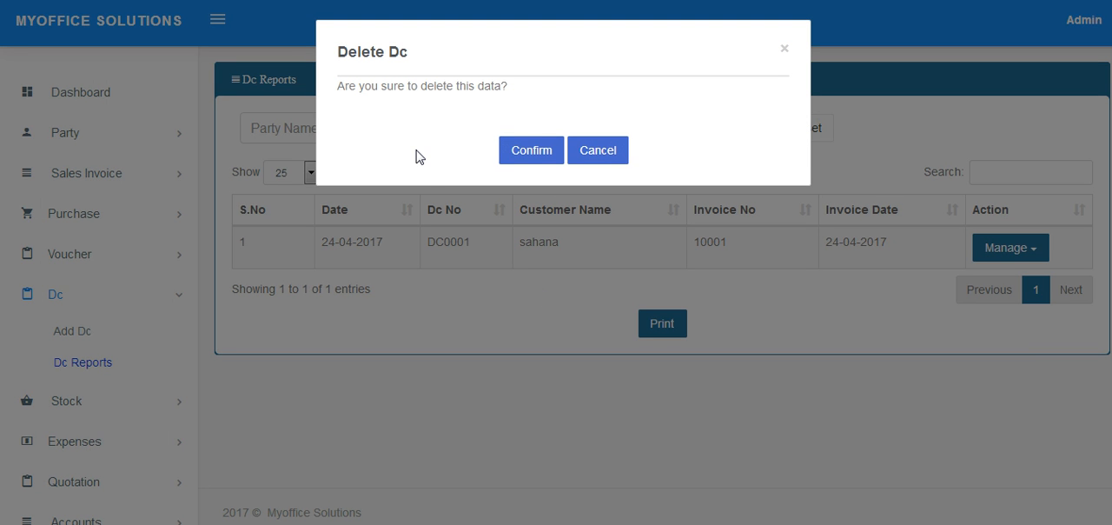
left_click(530, 150)
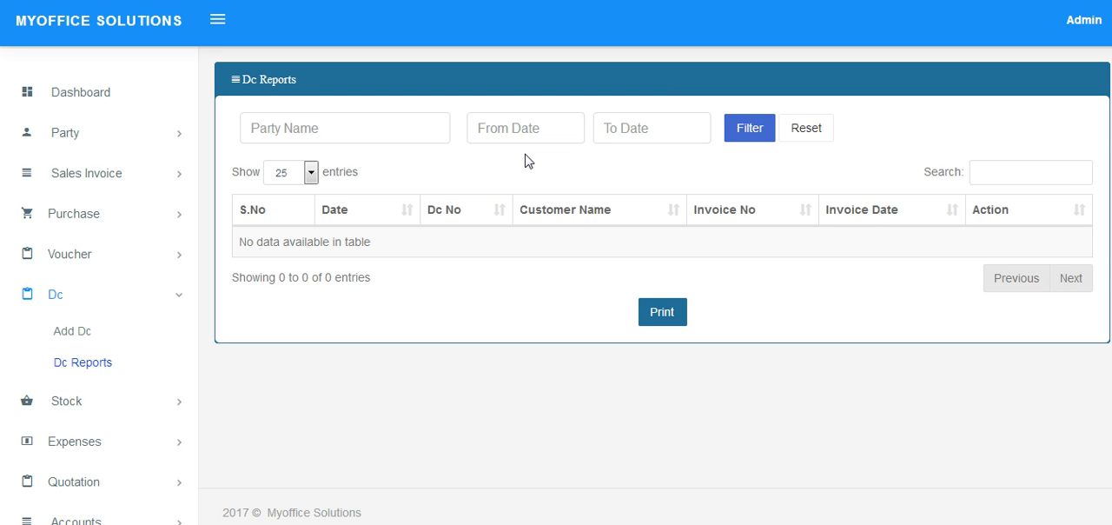
Start a new voucher and enter the customer's name in the Customer/Company field.
left_click(93, 264)
left_click(96, 295)
left_click(583, 226)
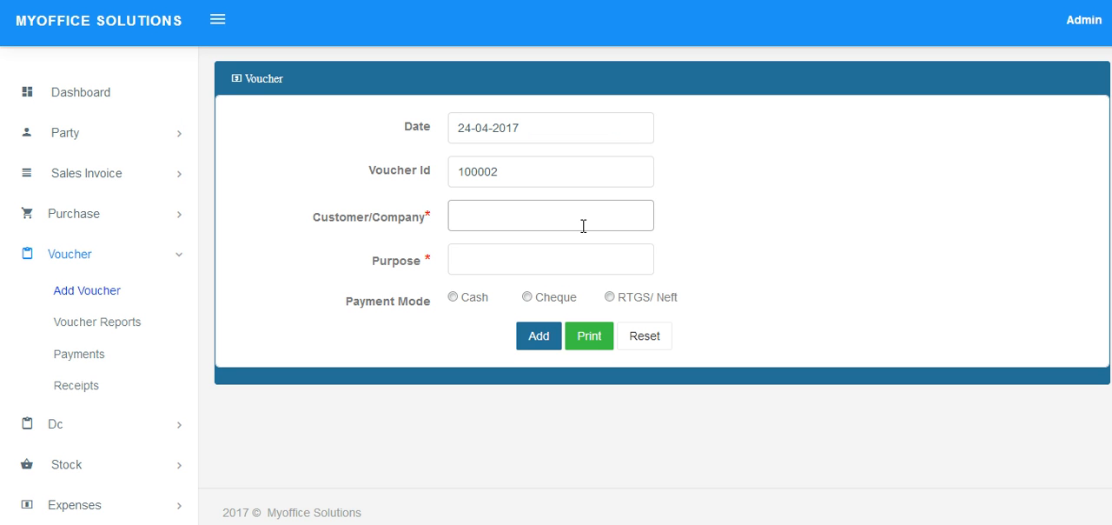
type("s")
type("ha")
key("BackSpace")
key("BackSpace")
key("BackSpace")
type("sahana")
Set the voucher's purpose to gift.
left_click(581, 267)
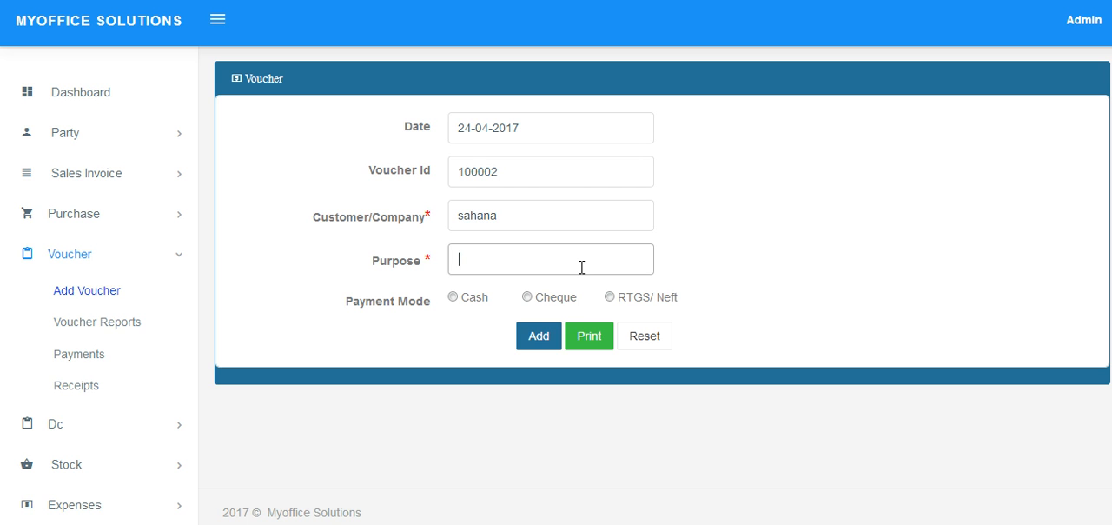
type("gifet")
key("BackSpace")
key("BackSpace")
type("t")
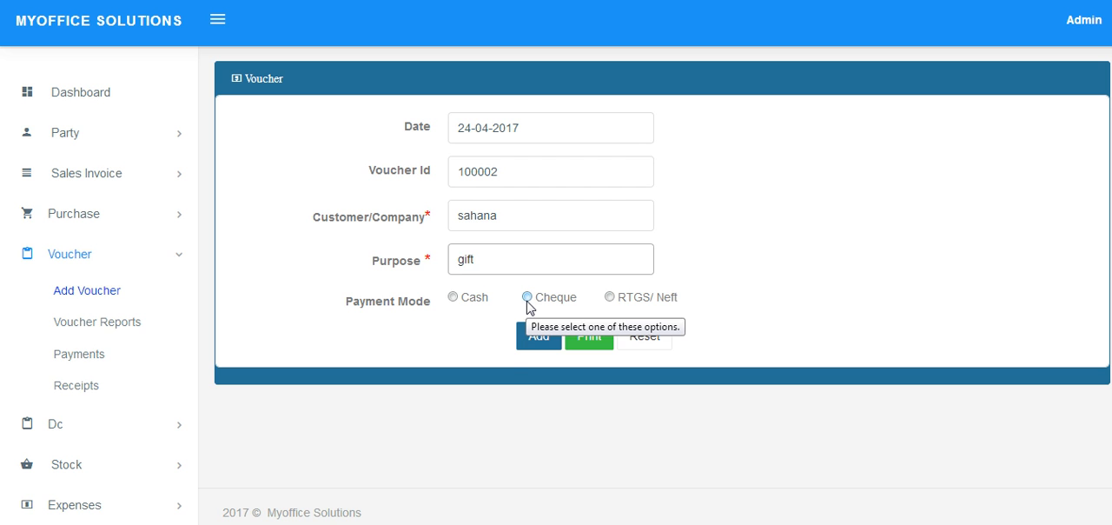
Try the Cash and Cheque payment modes on the voucher, checking the cheque number and amount fields.
left_click(453, 297)
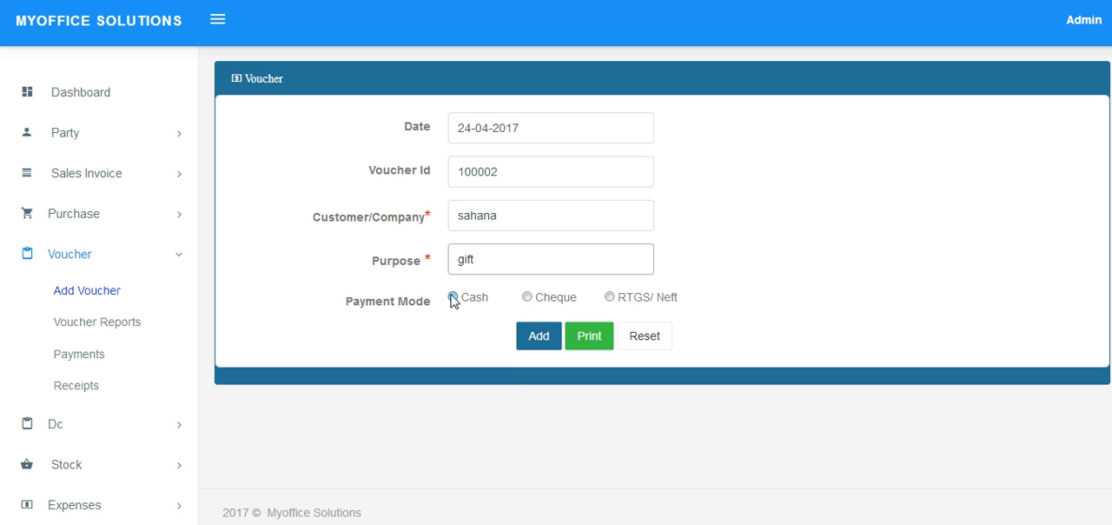
left_click(526, 297)
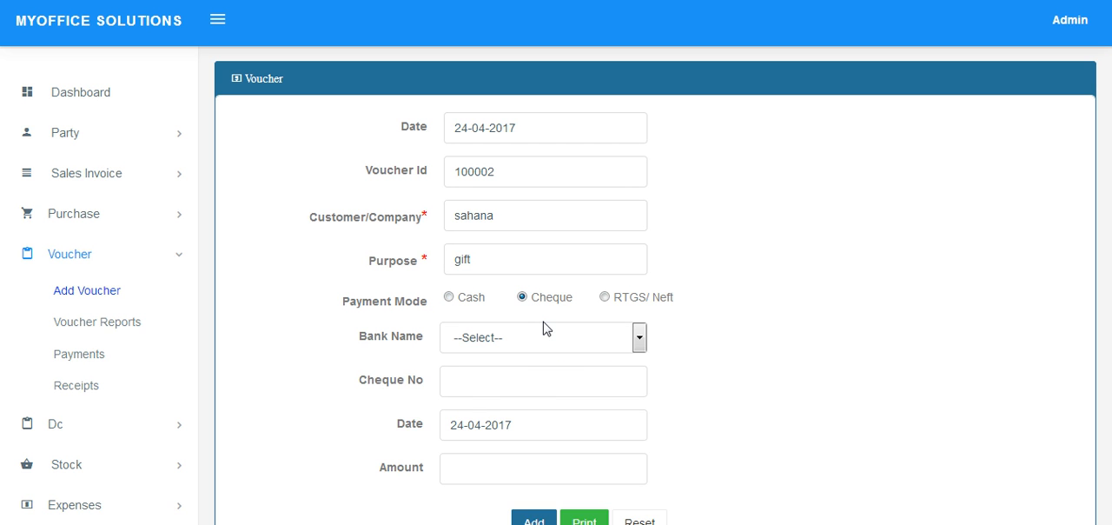
left_click(548, 389)
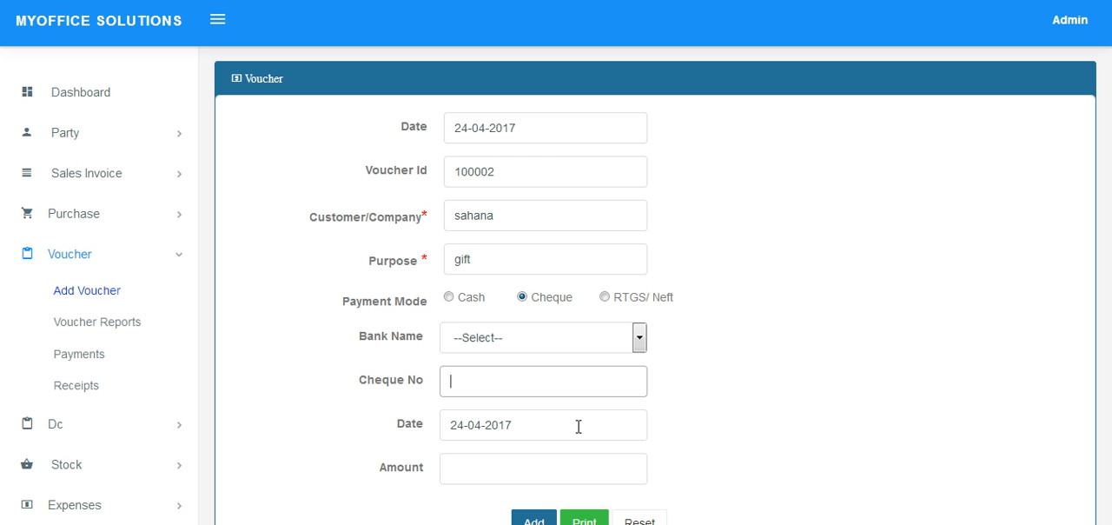
left_click(549, 475)
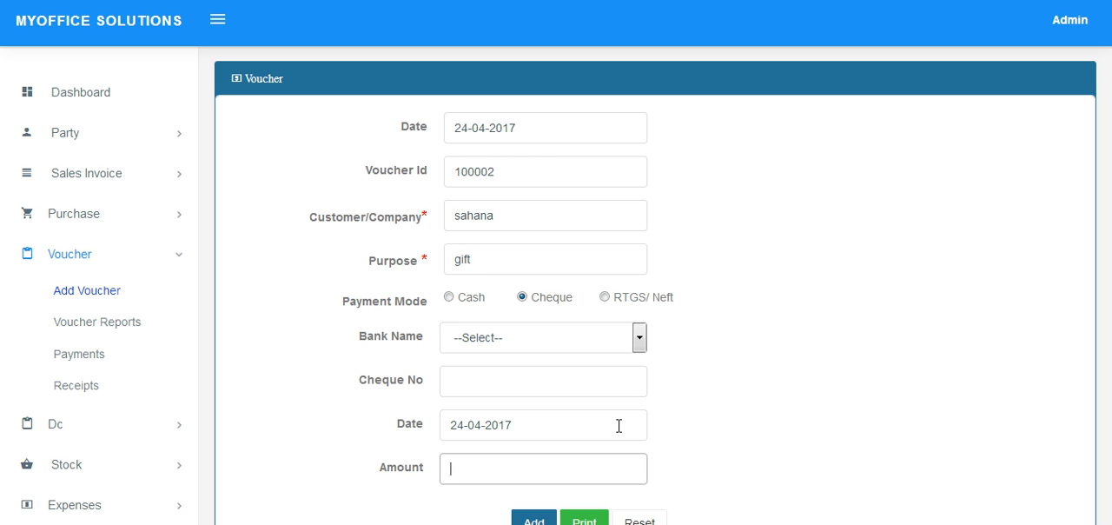
Set the payment to RTGS/ Neft with UNITED BANK OF INDIAN and amount 500, and save the voucher through its print view, cancelling the printing.
left_click(604, 298)
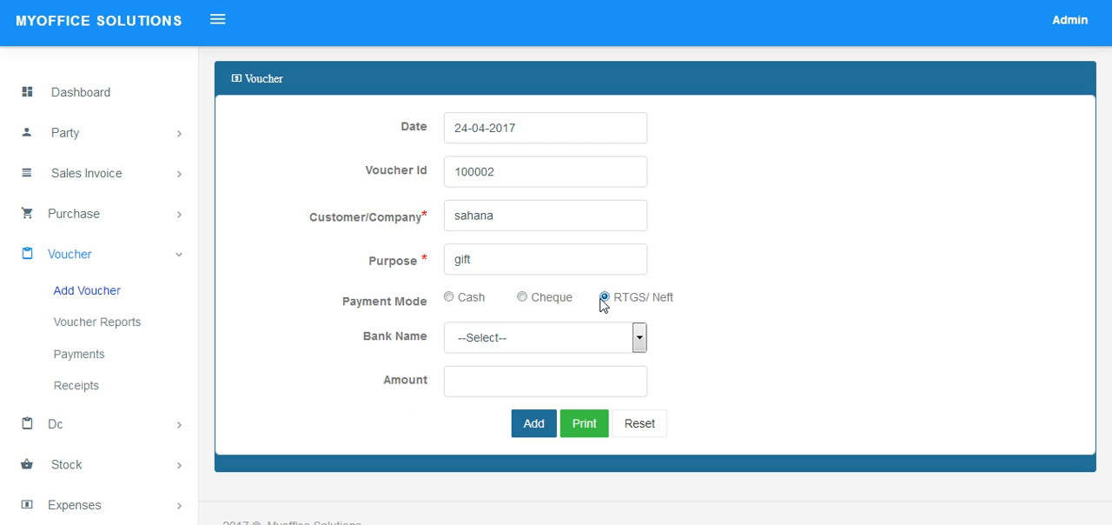
left_click(594, 344)
left_click(596, 205)
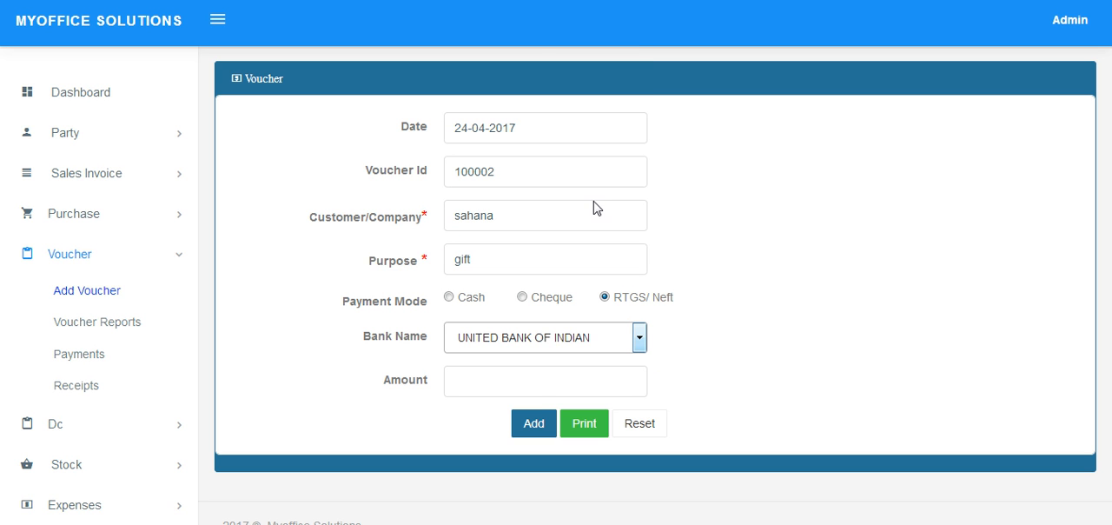
left_click(541, 384)
type("500")
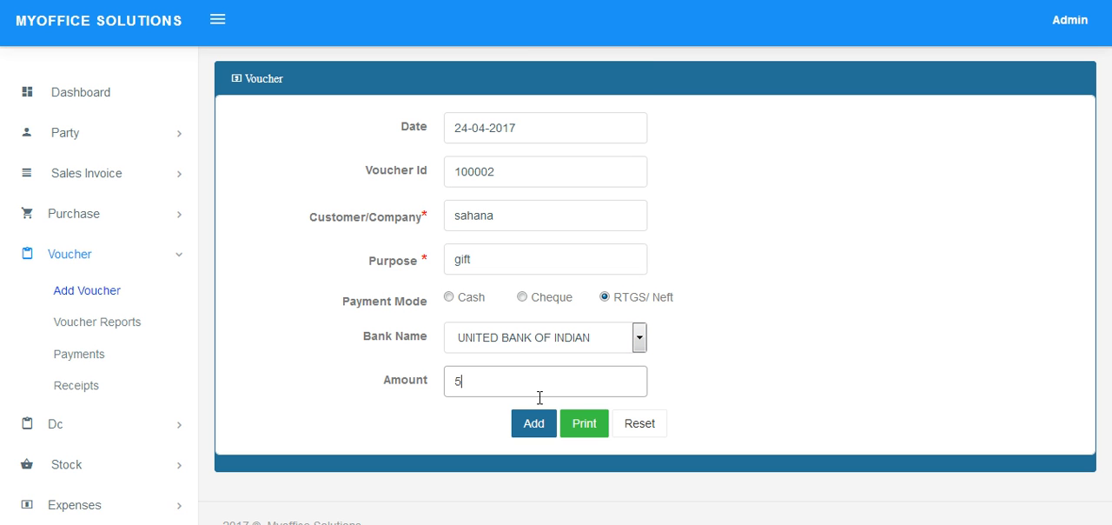
left_click(582, 441)
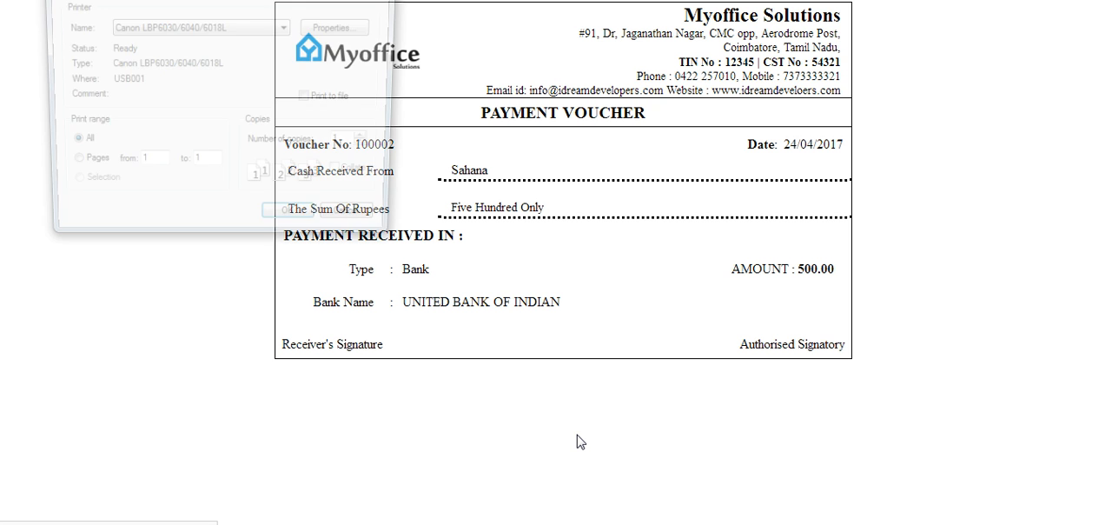
left_click(351, 228)
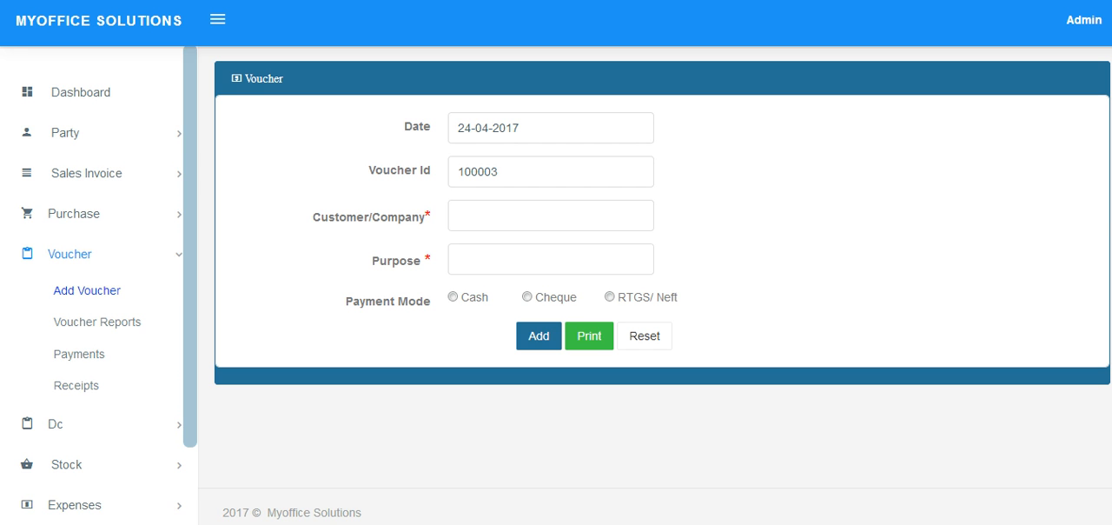
Open the voucher Payments form and view the Voucher Reports.
left_click(104, 360)
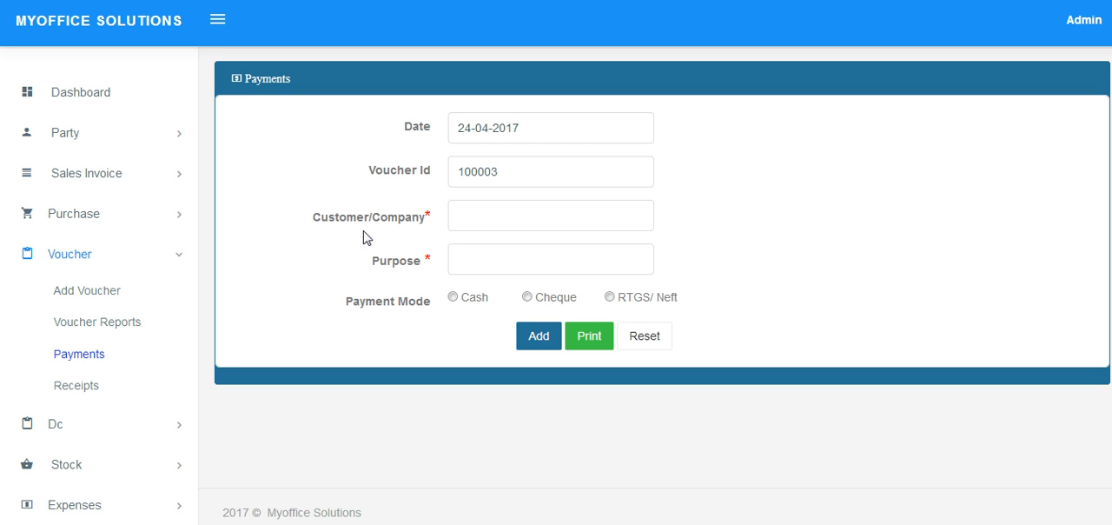
left_click(115, 323)
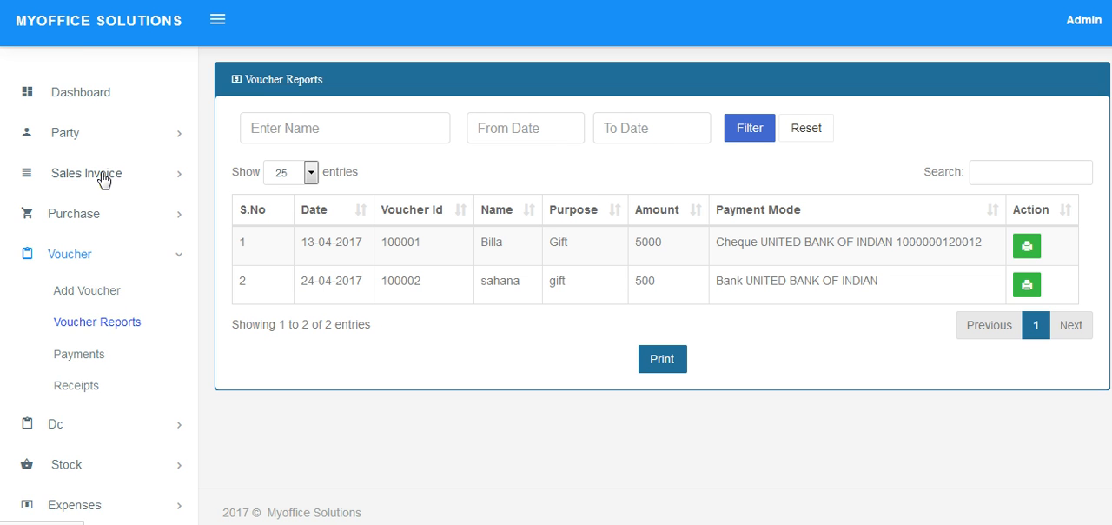
Open the form for adding an expense and look at its name field.
scroll(101, 400, "down", 2)
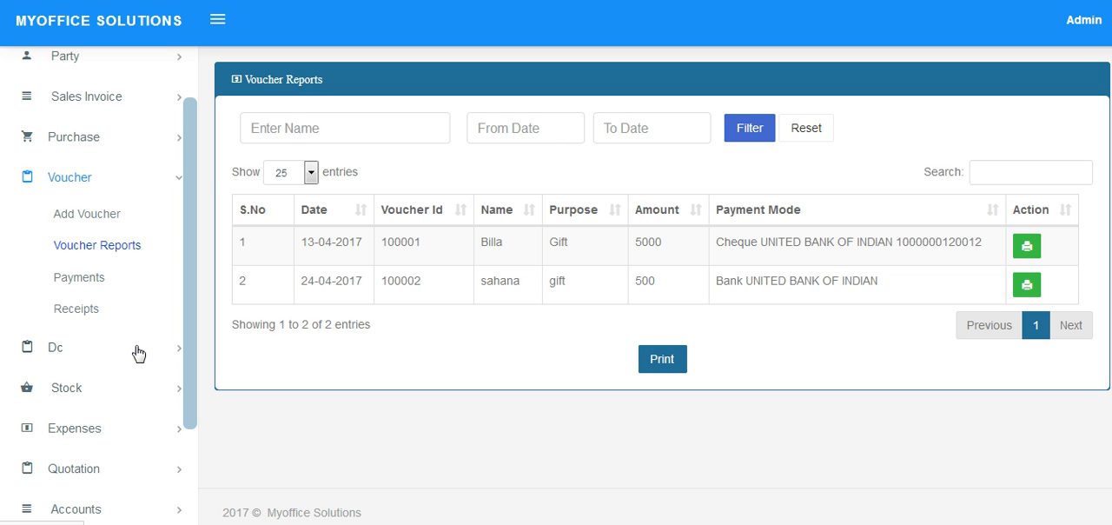
left_click(108, 430)
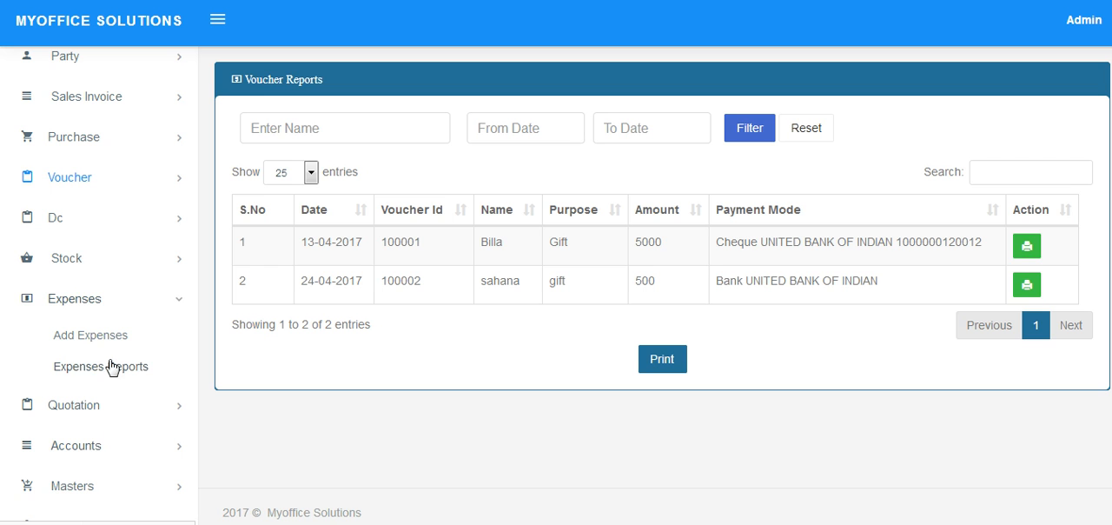
left_click(108, 339)
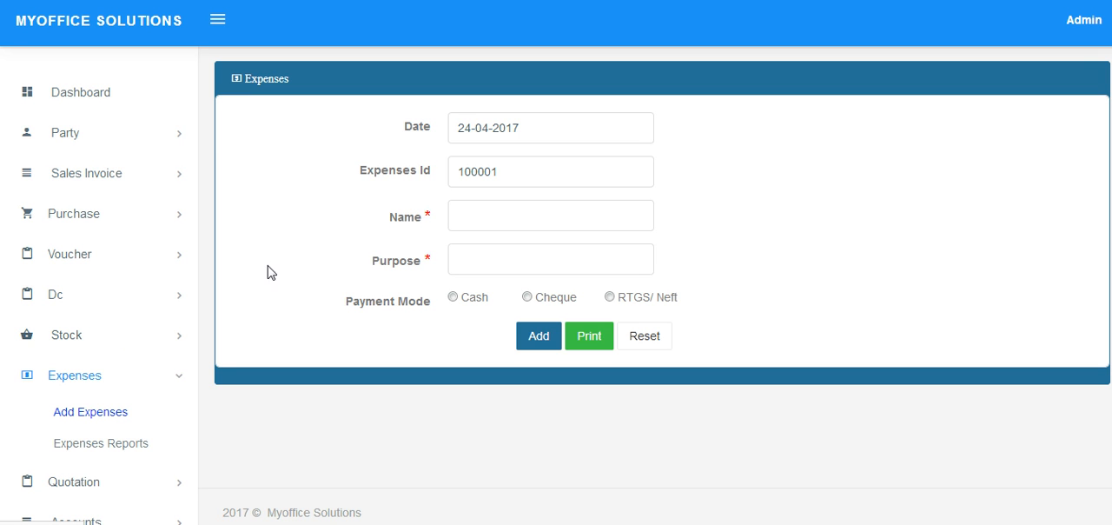
left_click(503, 225)
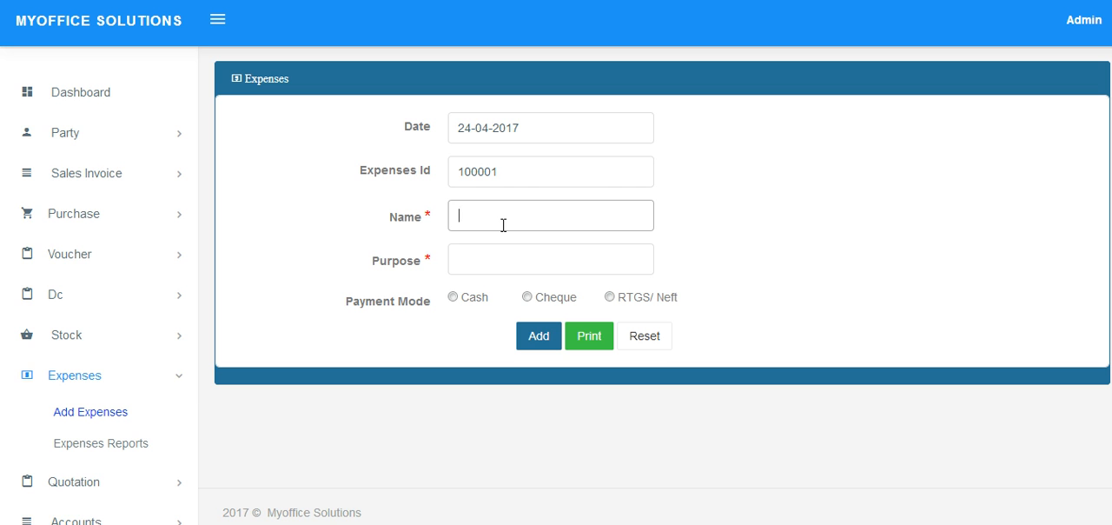
Start a purchase receipt, select the supplier's name from the suggestions, and enter invoice number 45214.
left_click(87, 220)
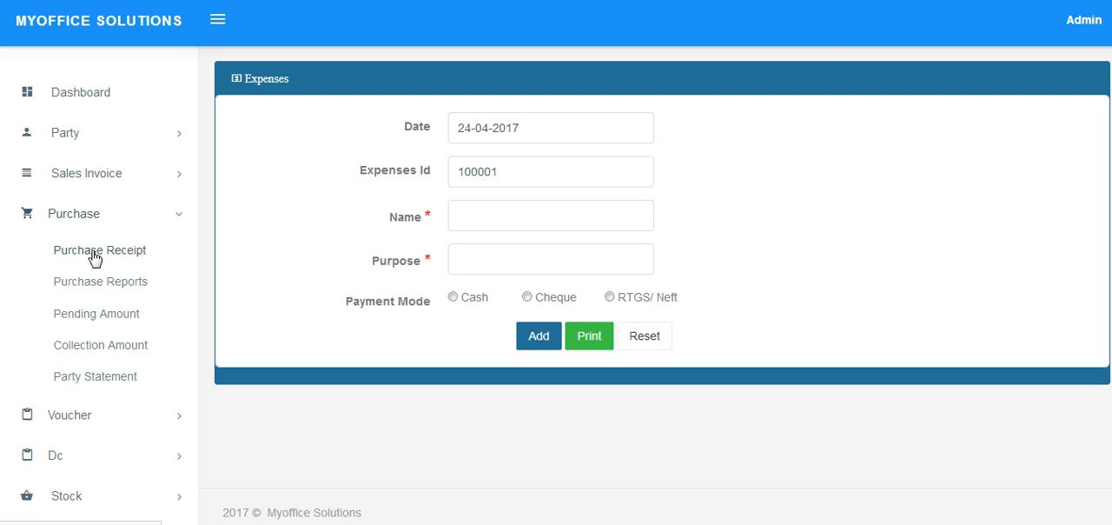
left_click(94, 254)
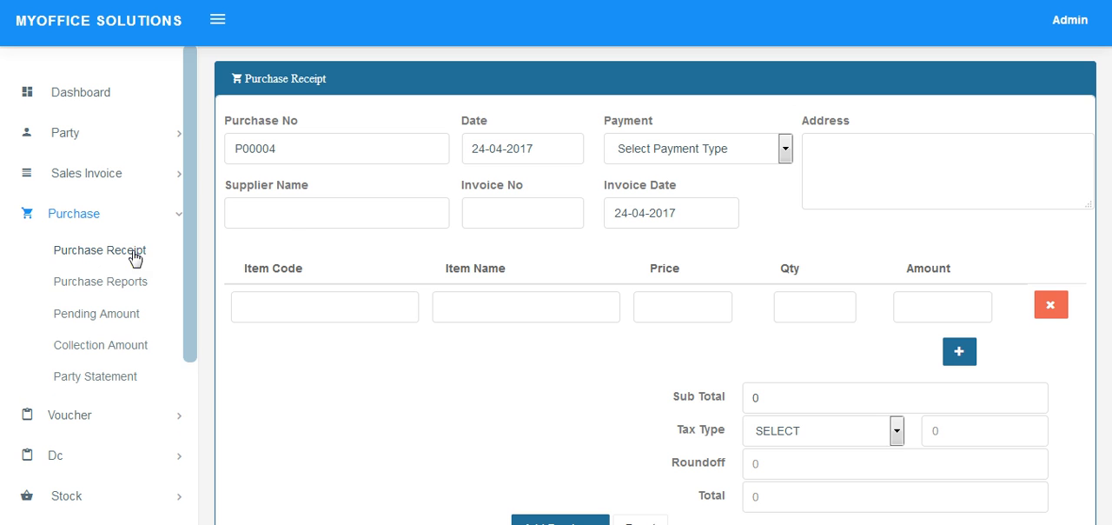
left_click(293, 217)
type("s")
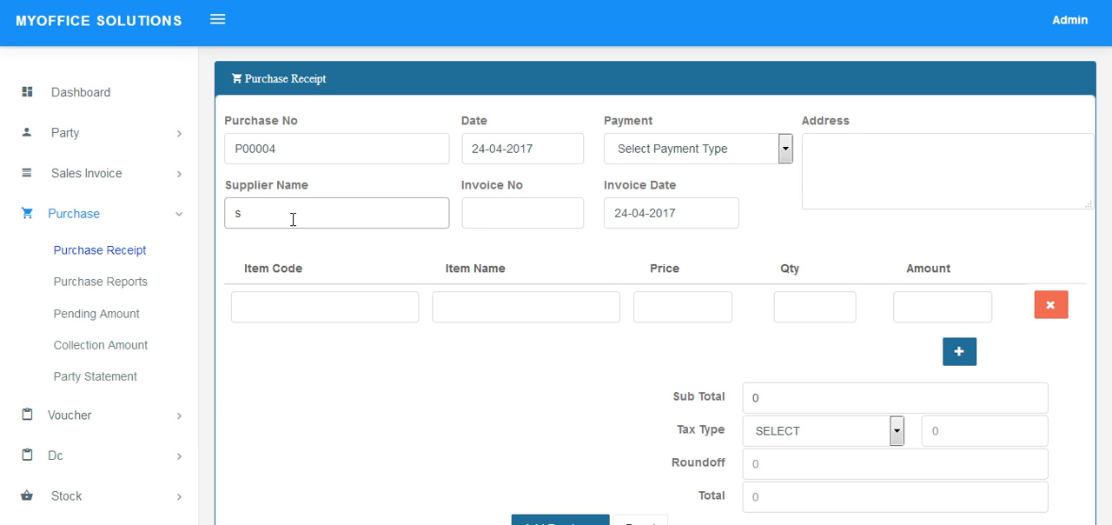
key("Down")
key("Return")
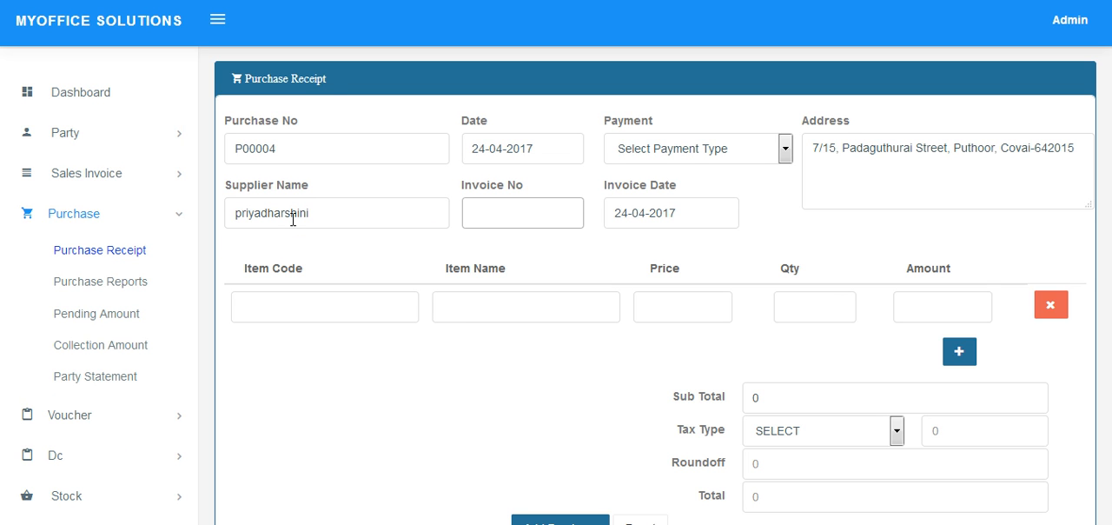
type("45214")
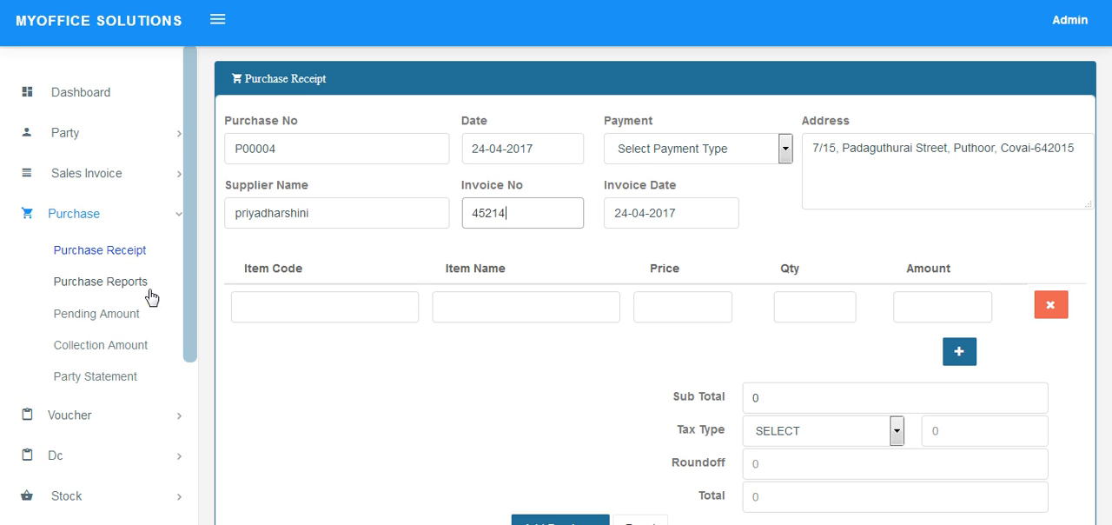
Add Intex Mobile as the purchase item with quantity 10.
left_click(502, 326)
type("in")
left_click(499, 339)
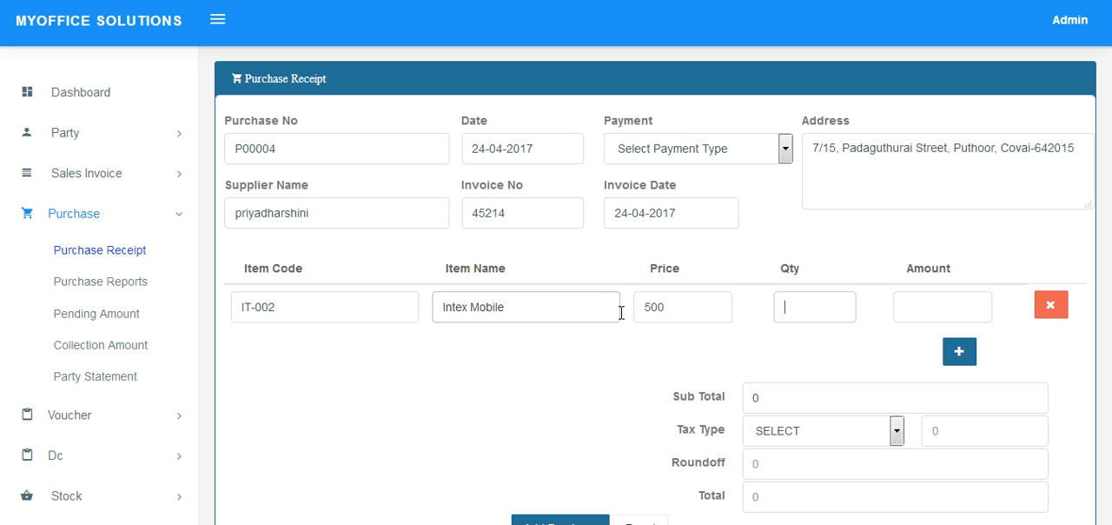
left_click(808, 309)
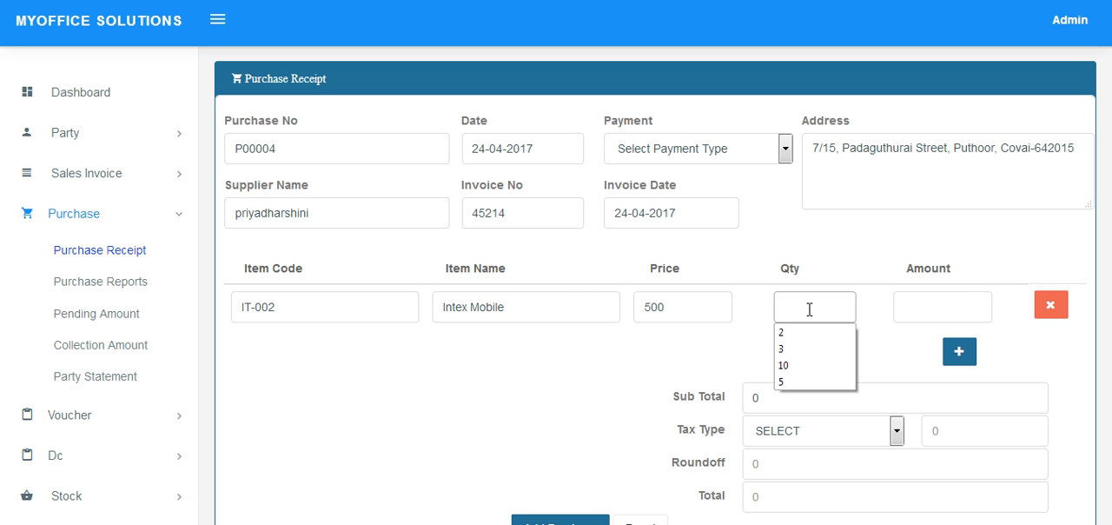
type("10")
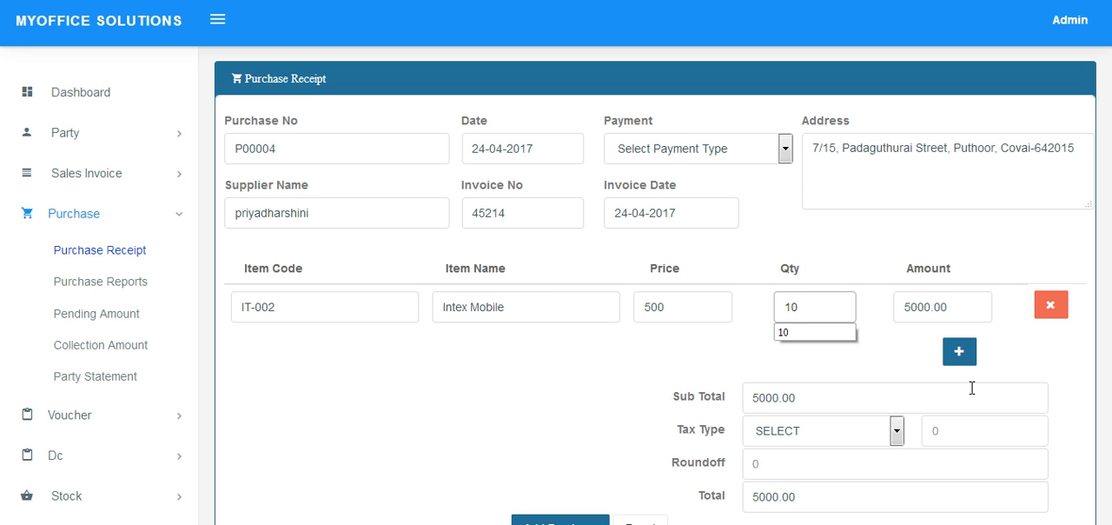
Set the purchase's tax type to VAT @ 15 % and its roundoff to 50.
left_click(859, 438)
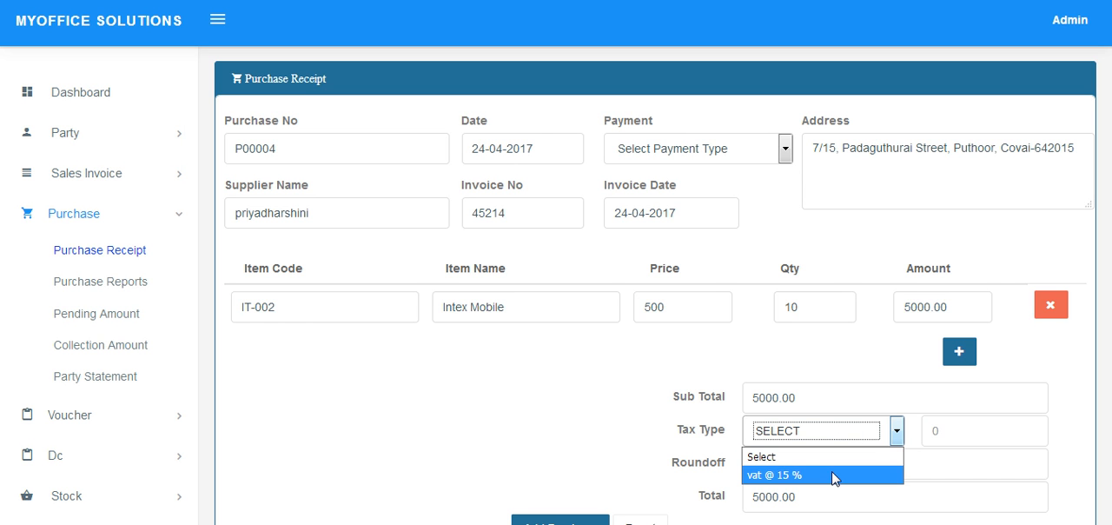
left_click(837, 472)
left_click(840, 478)
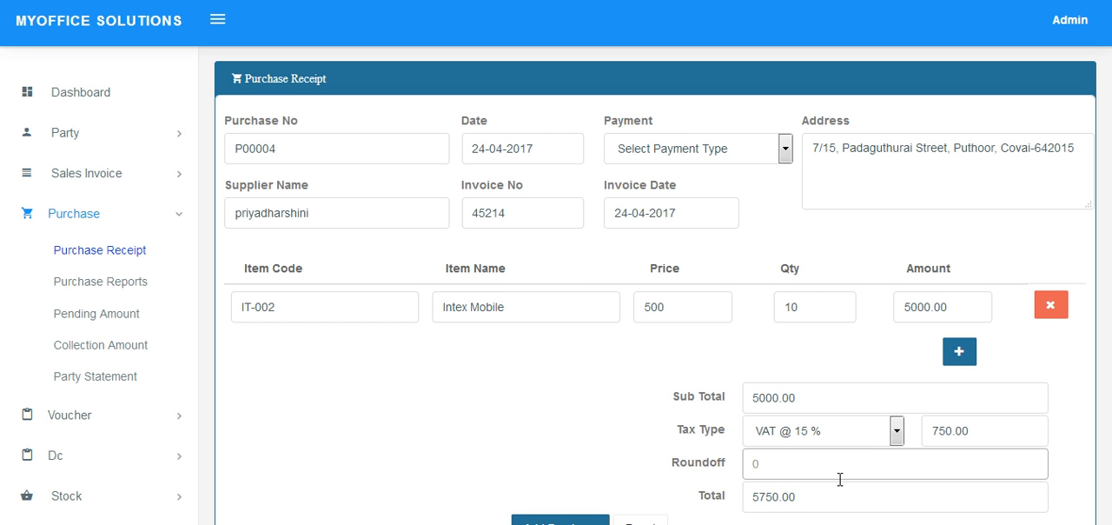
type("-50")
key("BackSpace")
key("BackSpace")
key("BackSpace")
type("50")
Try to add the purchase without a payment type, then set its payment type to Credit.
scroll(839, 479, "down", 2)
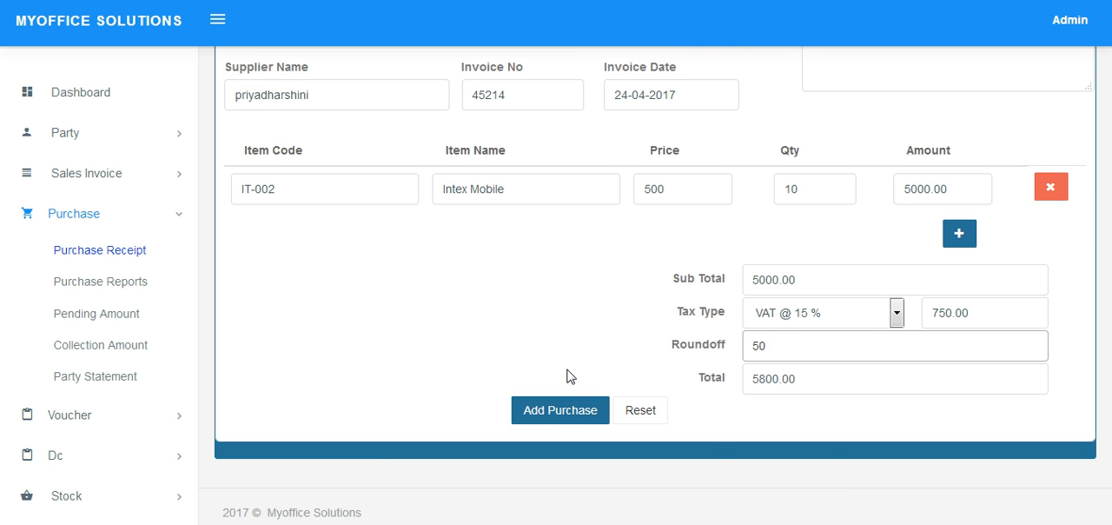
left_click(558, 415)
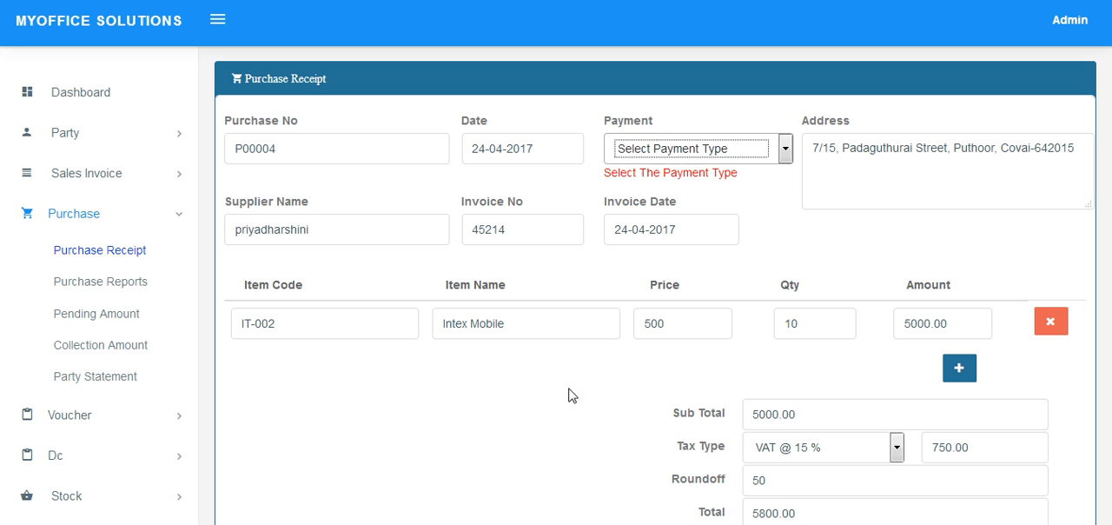
left_click(704, 158)
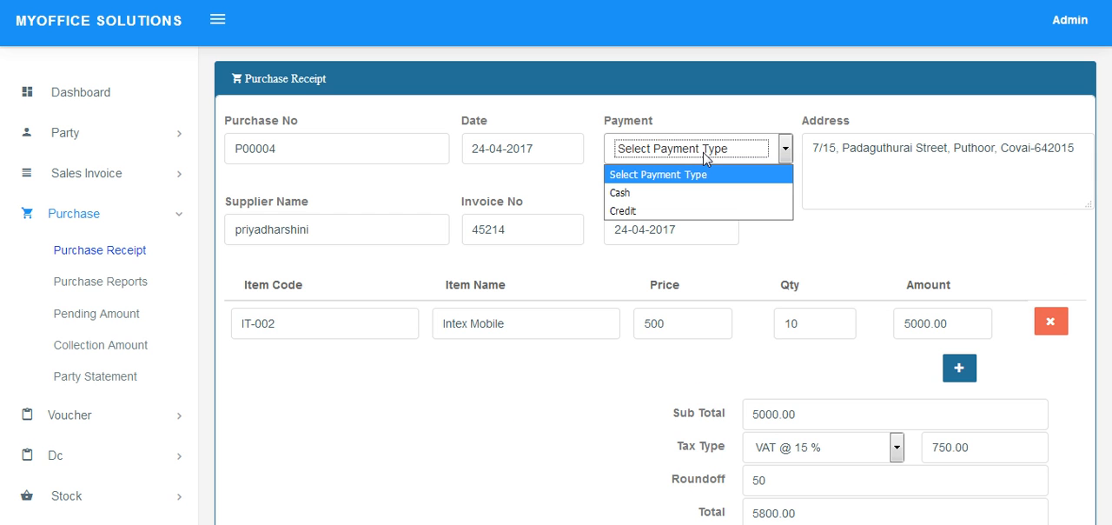
left_click(676, 193)
left_click(702, 159)
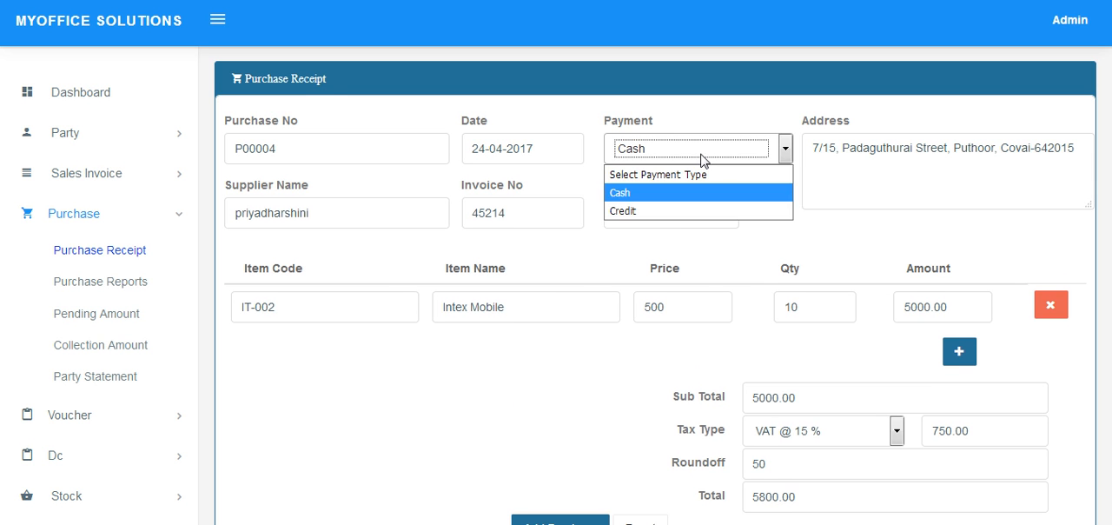
left_click(701, 211)
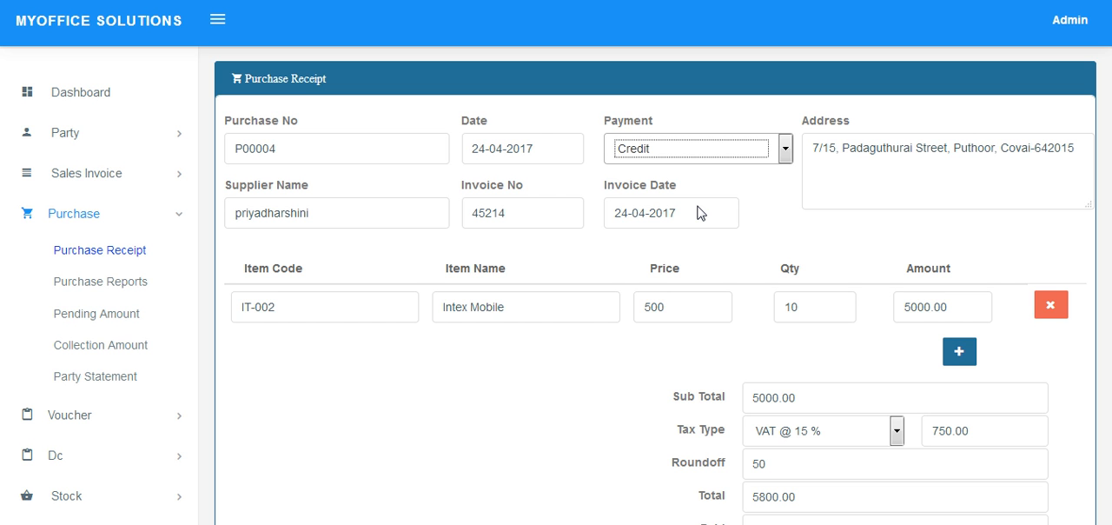
Enter 800 as the paid amount and add the purchase.
scroll(752, 206, "down", 3)
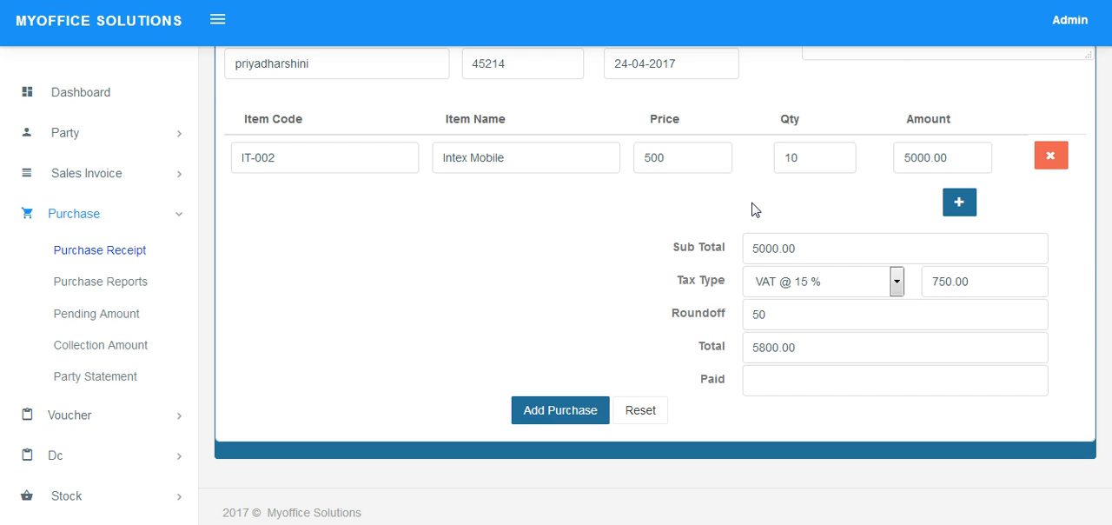
left_click(784, 390)
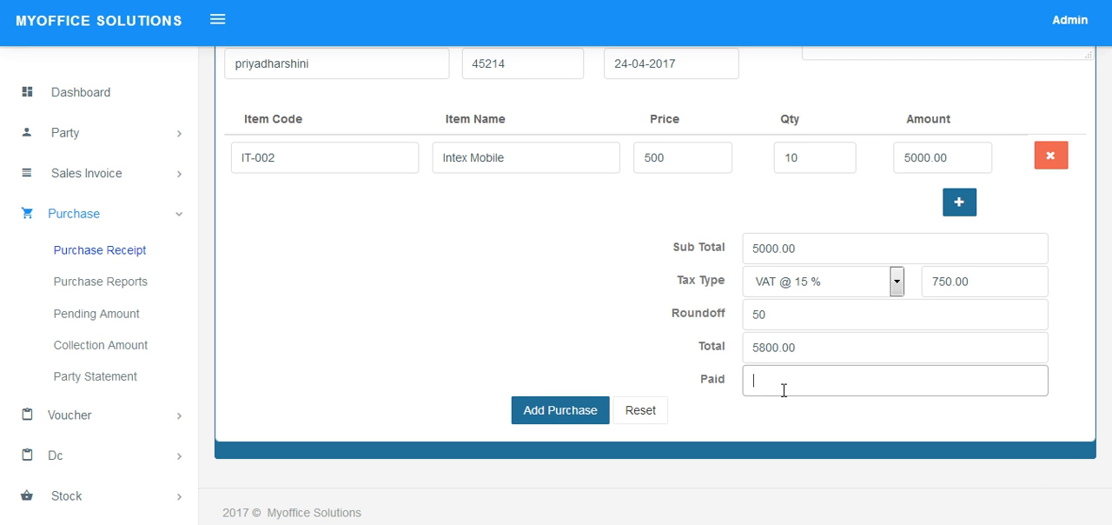
type("800")
left_click(567, 421)
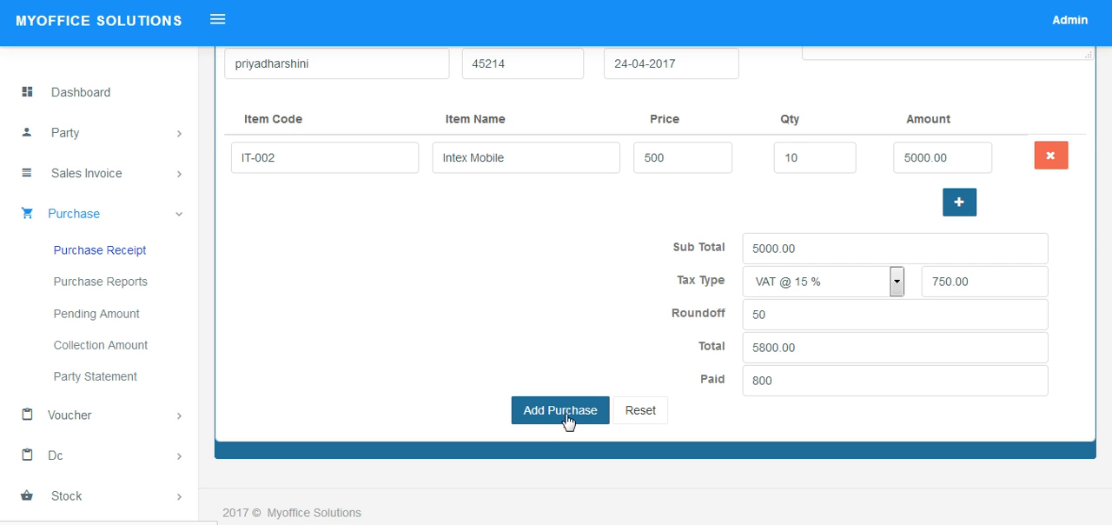
left_click(560, 410)
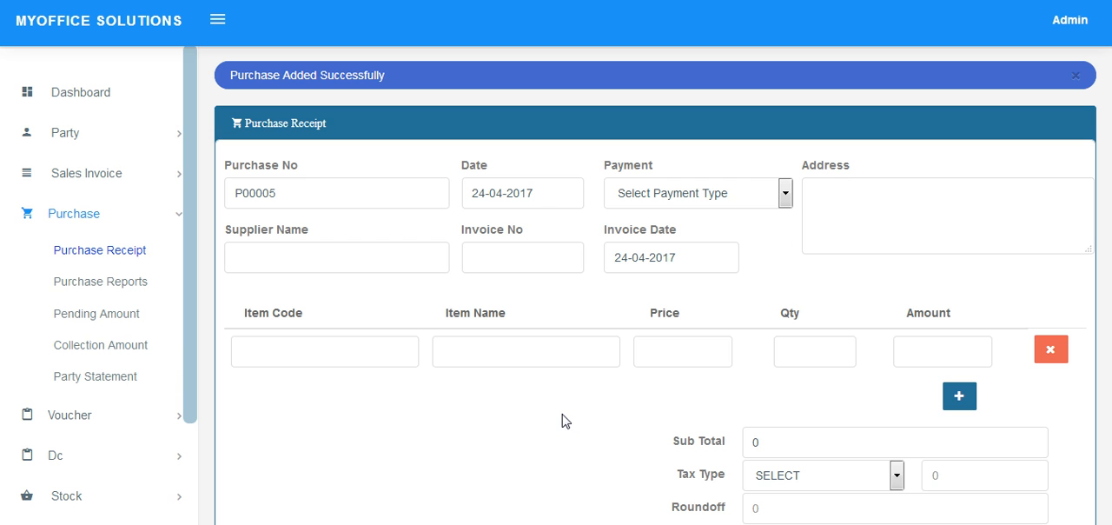
Open the purchase reports and examine the newest purchase's number, date, supplier and total.
left_click(87, 289)
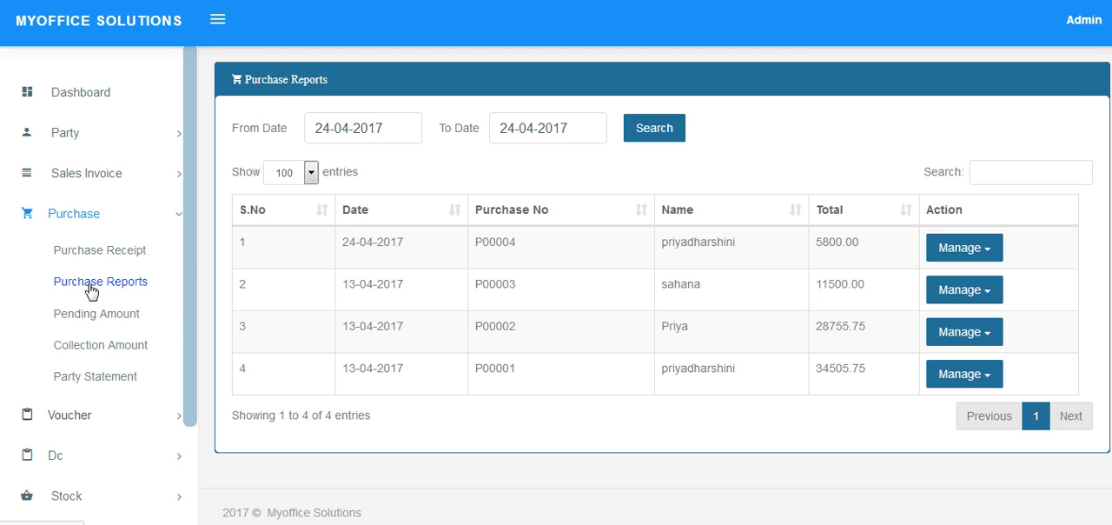
double_click(487, 247)
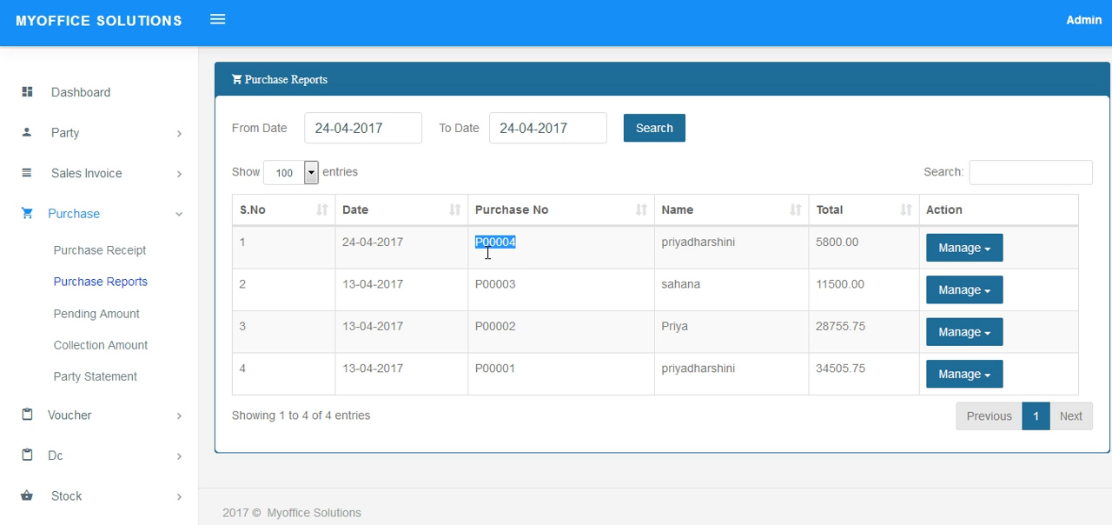
double_click(390, 250)
double_click(743, 259)
double_click(835, 253)
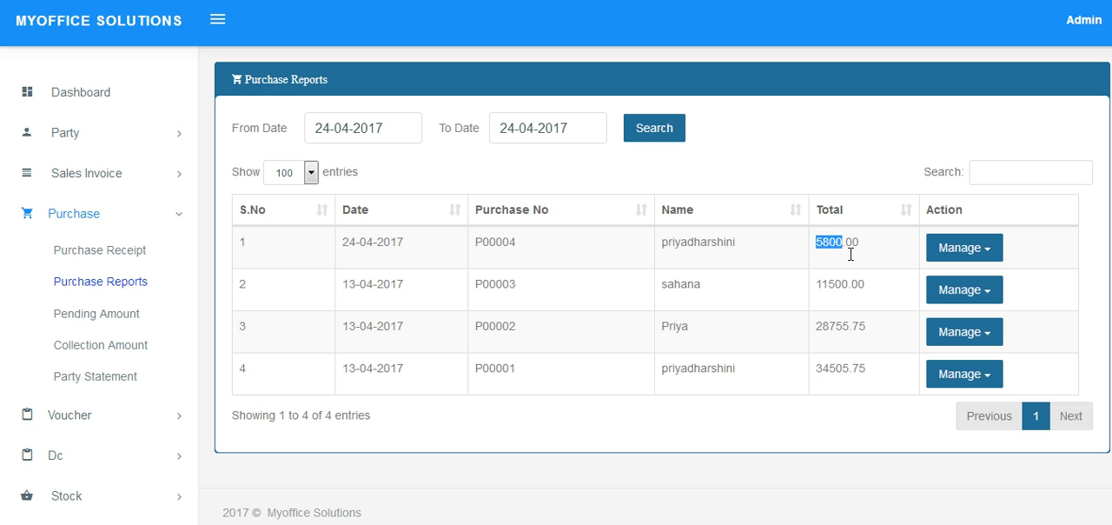
Open the pending purchase amounts and examine the newest purchase's number, supplier, total, paid amount and balance.
left_click(83, 315)
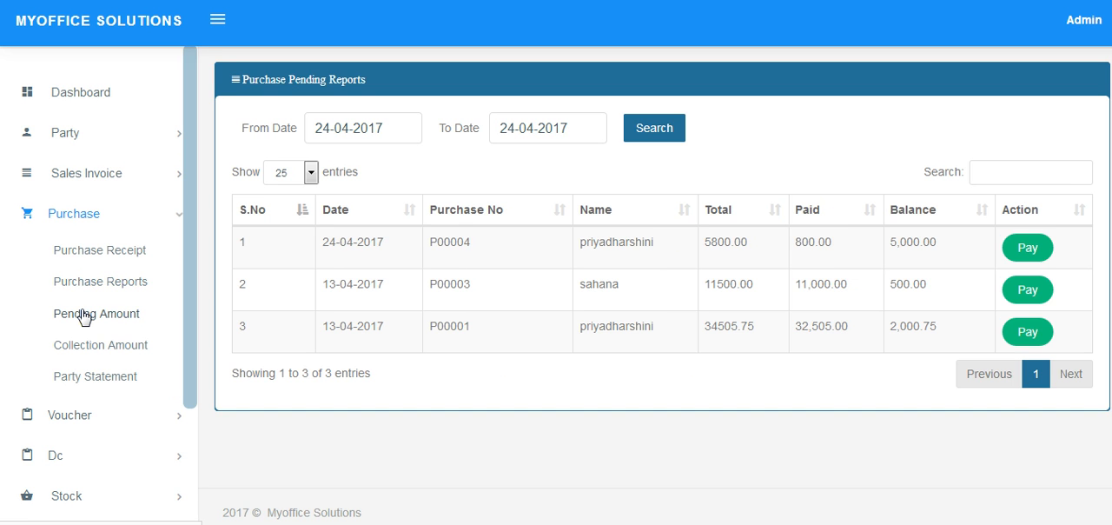
double_click(465, 244)
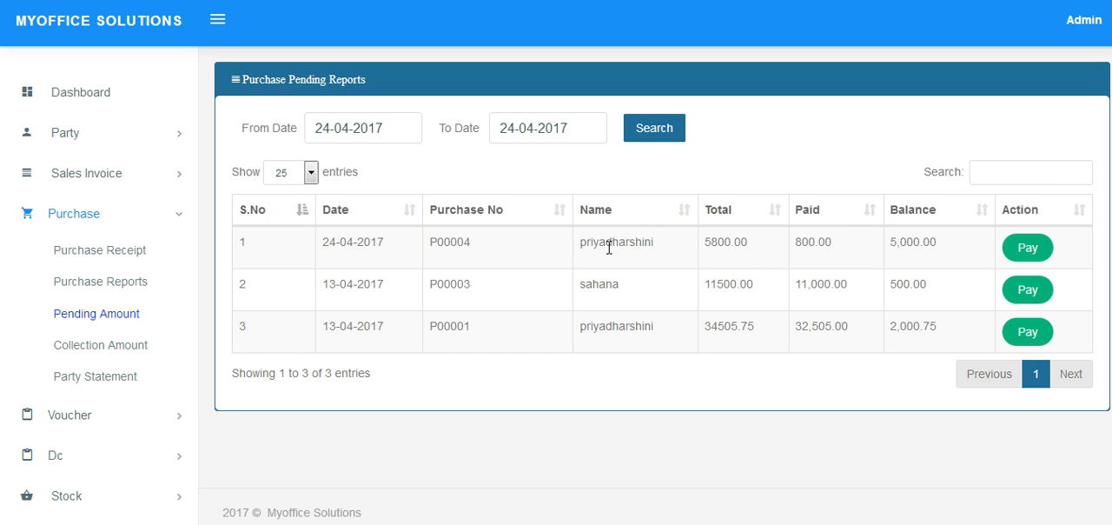
double_click(611, 245)
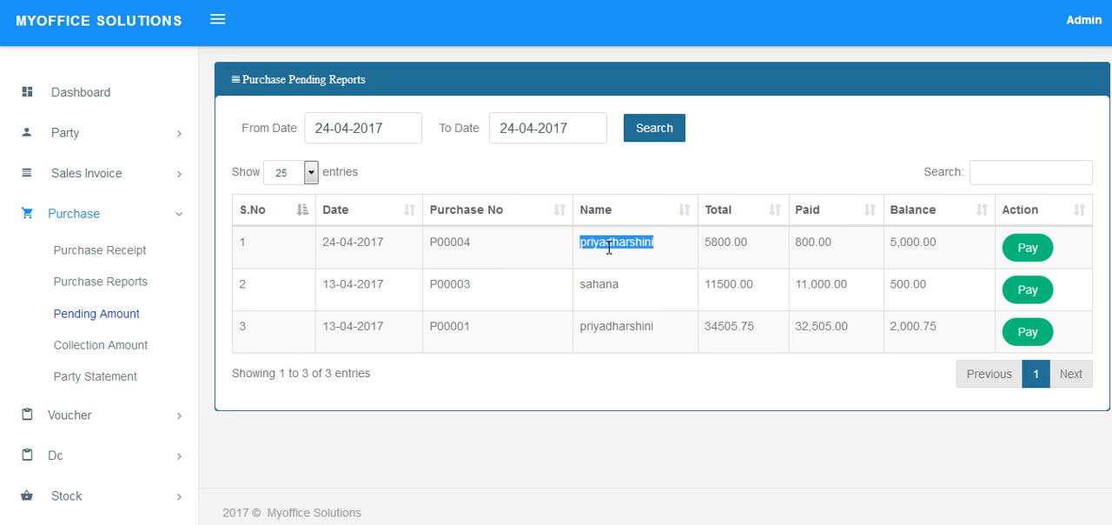
double_click(741, 250)
left_click(856, 239)
double_click(855, 239)
double_click(920, 252)
Start a payment for the newest pending purchase by cheque, with UNITED BANK OF INDIAN as the bank.
left_click(1025, 250)
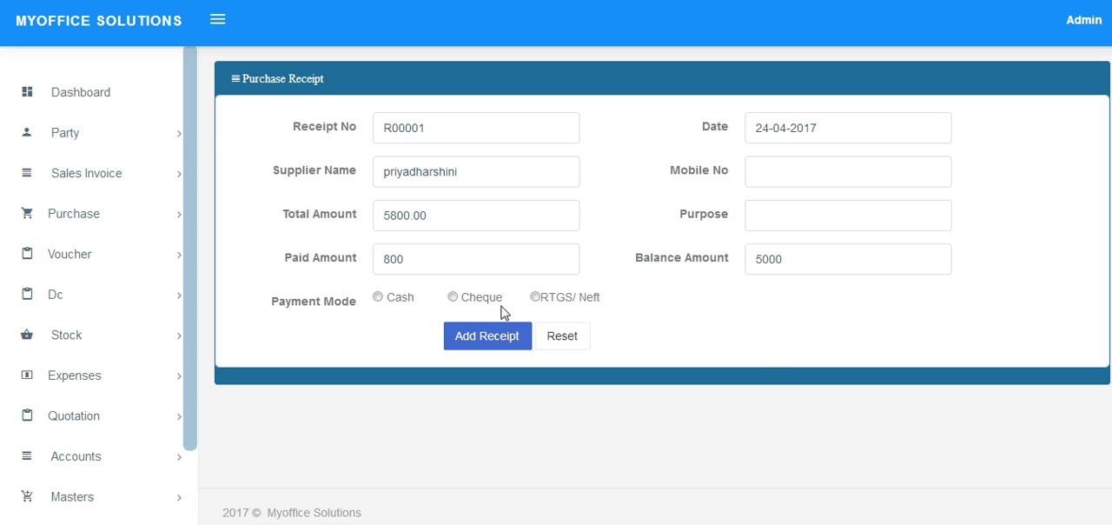
left_click(452, 297)
left_click(472, 337)
left_click(522, 205)
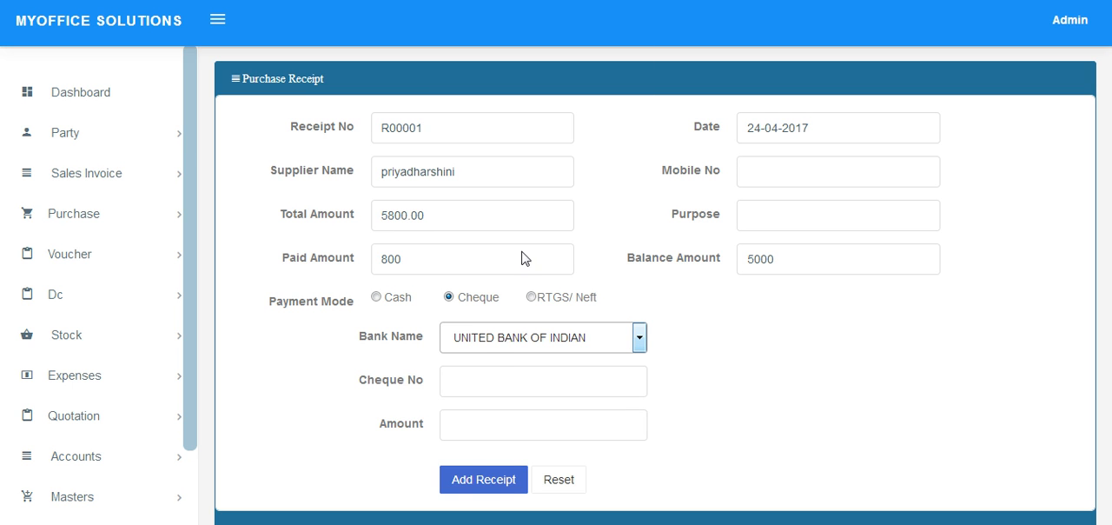
Enter the cheque number and an amount of 2500, and add the payment receipt.
left_click(501, 385)
type("3202122000")
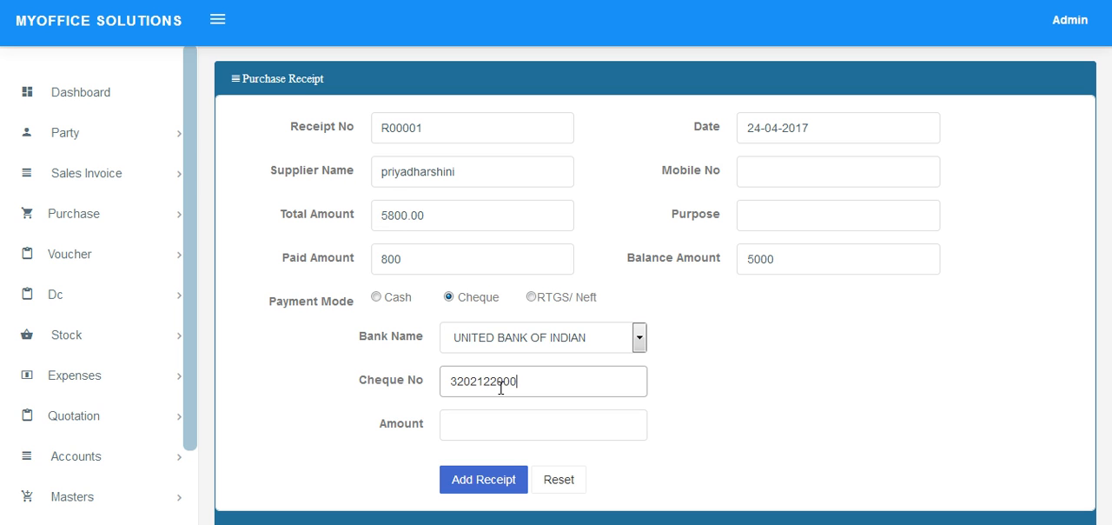
left_click(483, 437)
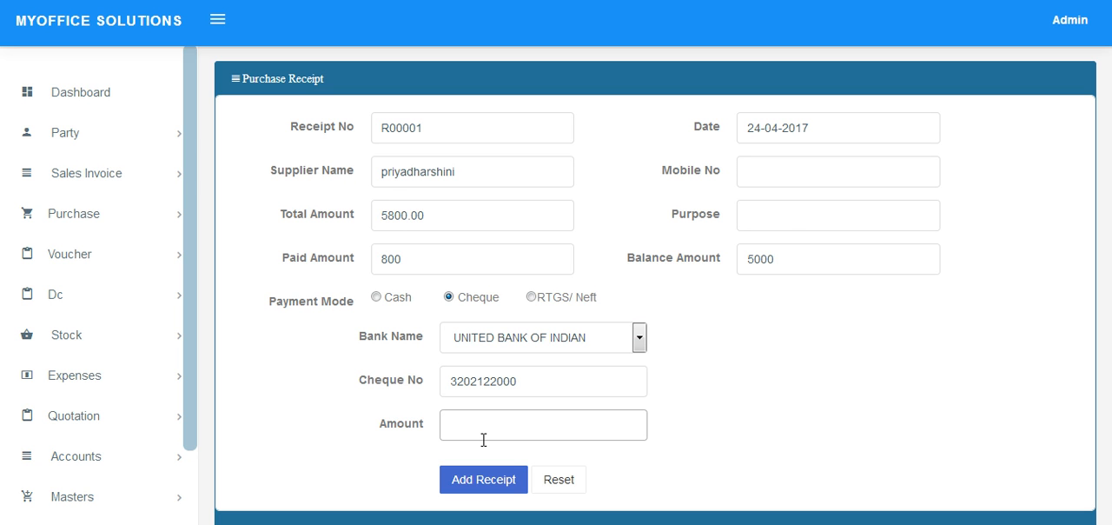
type("2500")
left_click(499, 487)
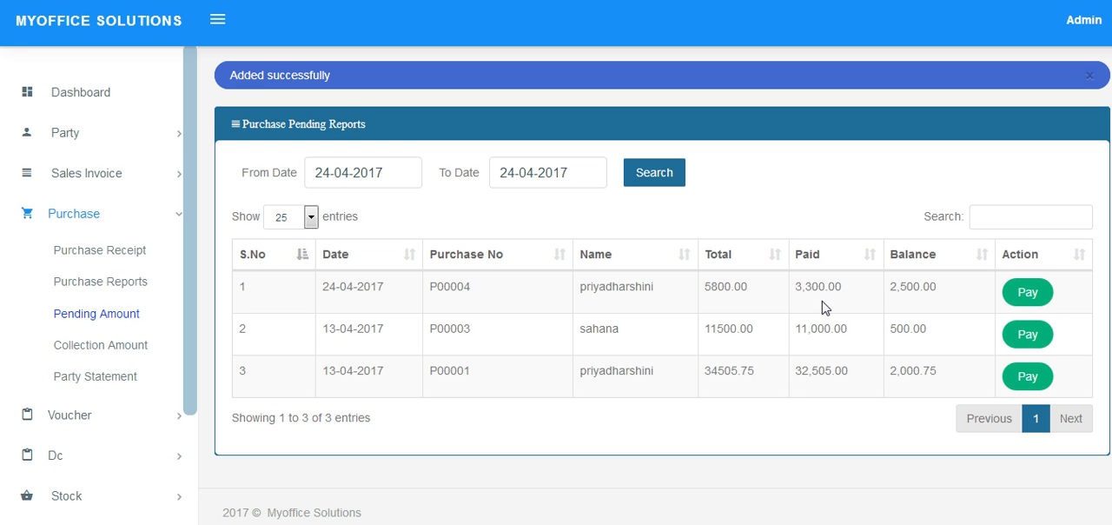
Check the paid purchase's remaining balance and view the purchase collection reports.
triple_click(907, 292)
left_click(88, 346)
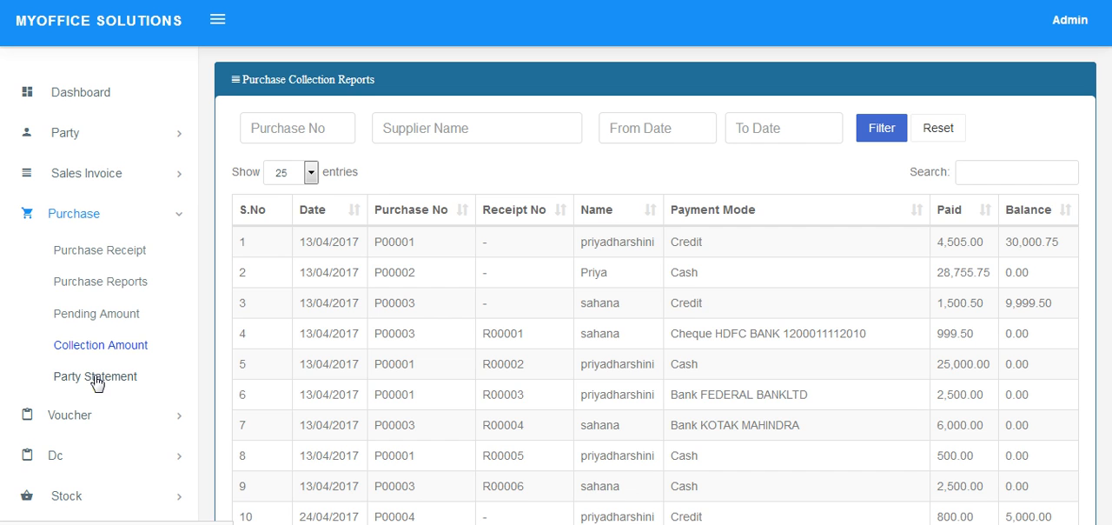
Open the purchase party statements and select the newest purchase's number and its supplier's name as filter criteria.
left_click(95, 377)
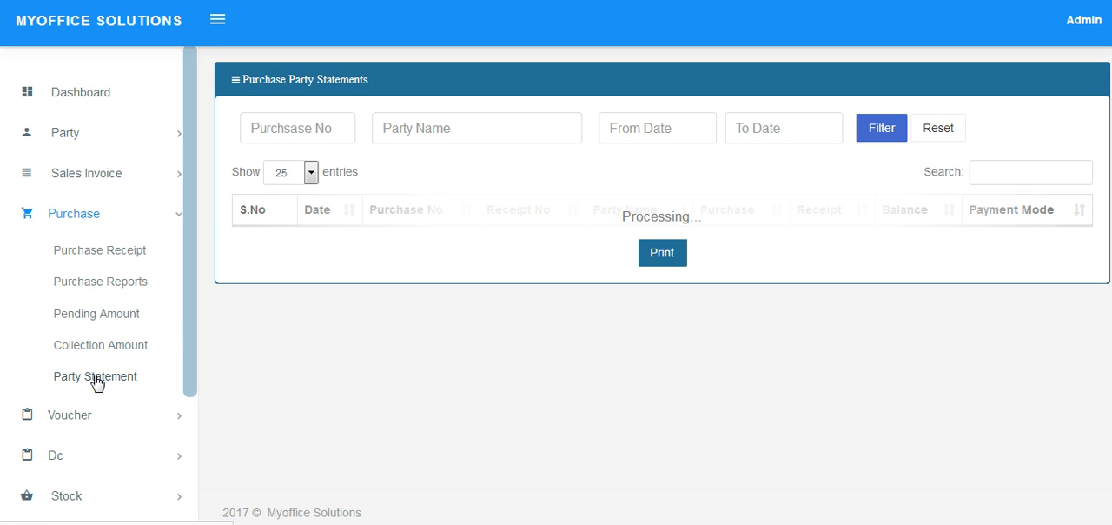
left_click(313, 128)
type("p")
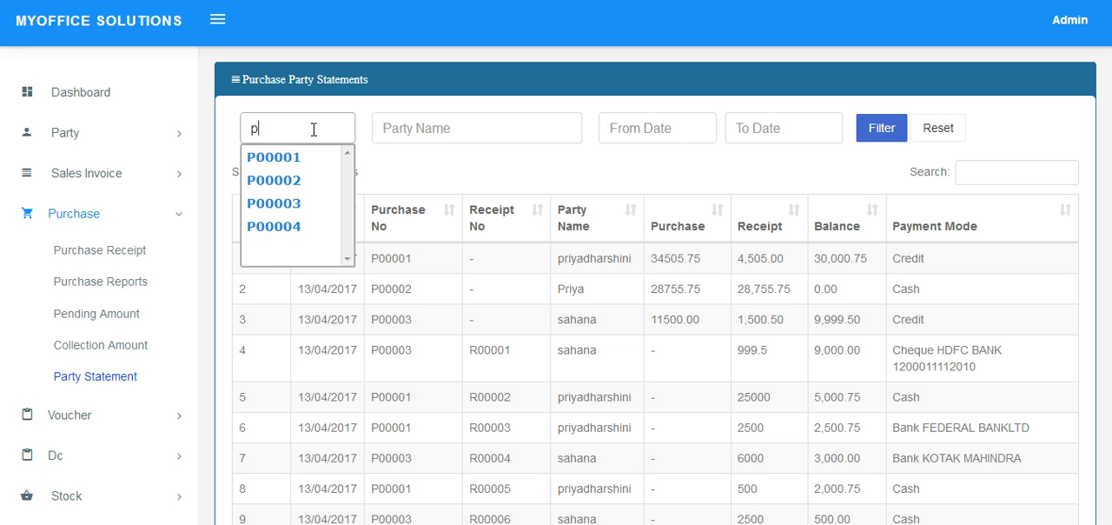
key("Down")
key("Down")
key("Down")
key("Down")
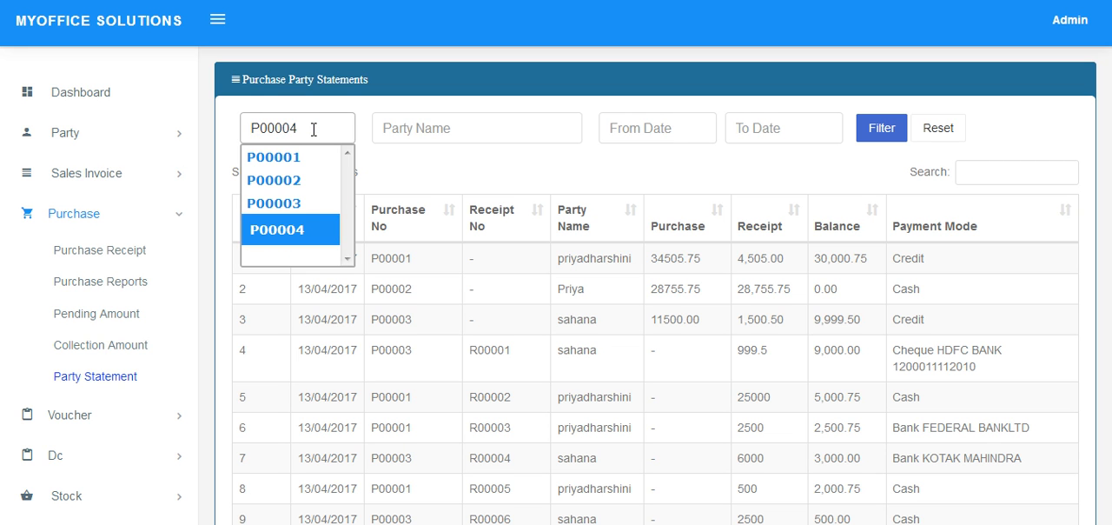
left_click(298, 240)
left_click(442, 142)
type("pr")
key("Down")
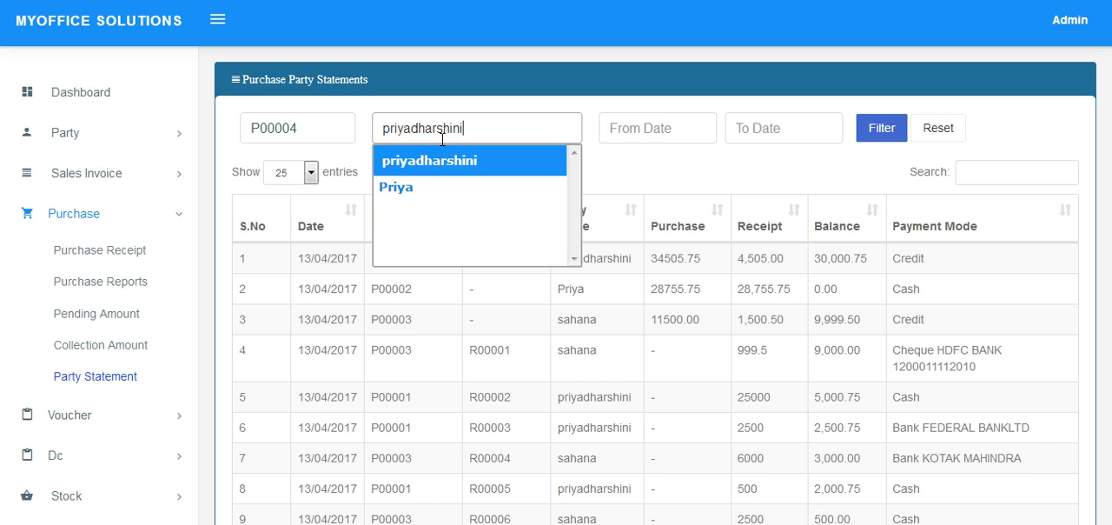
key("Return")
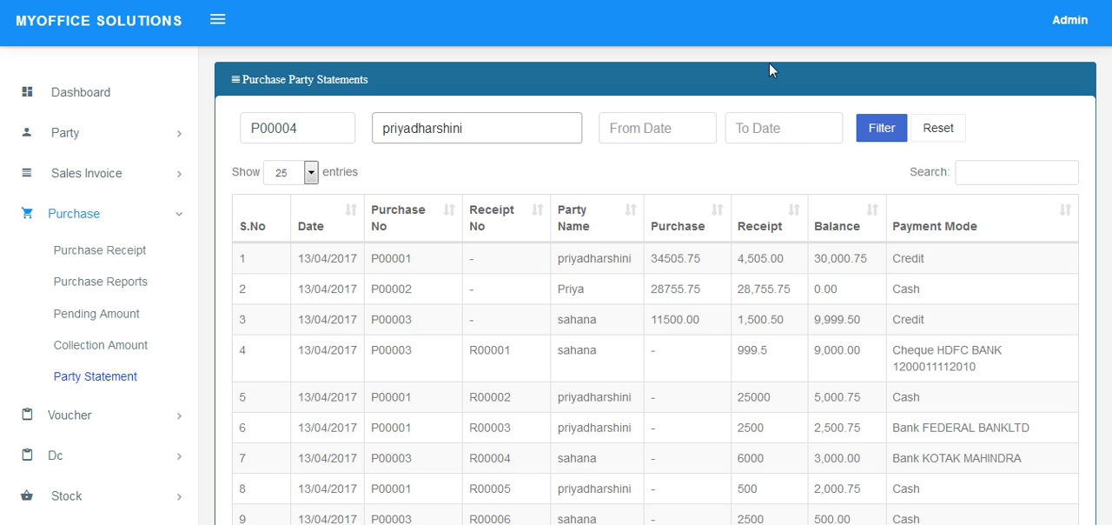
Set both the from and to dates to 24-04-2017 and filter the party statements.
left_click(675, 132)
left_click(638, 310)
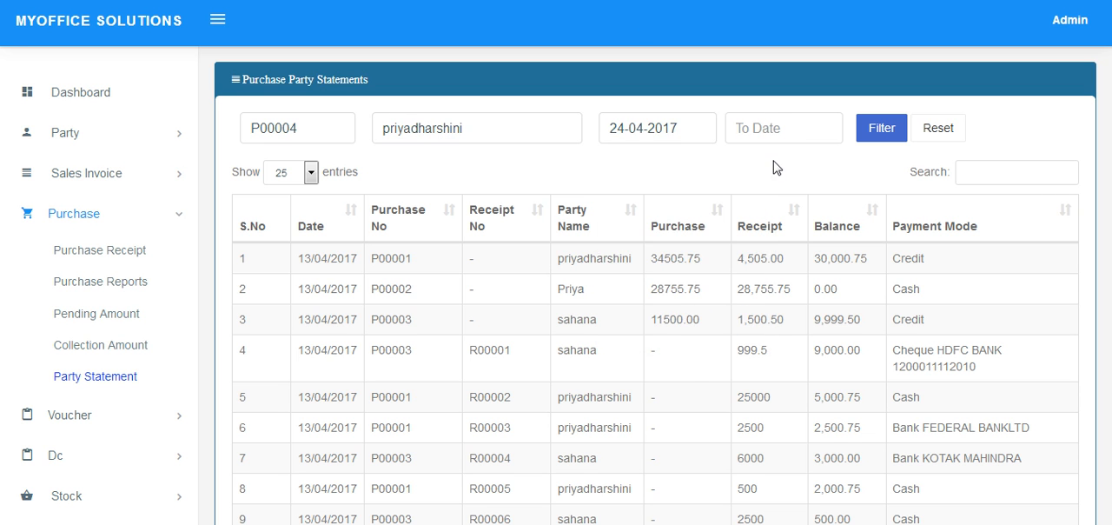
left_click(803, 125)
left_click(773, 311)
left_click(898, 132)
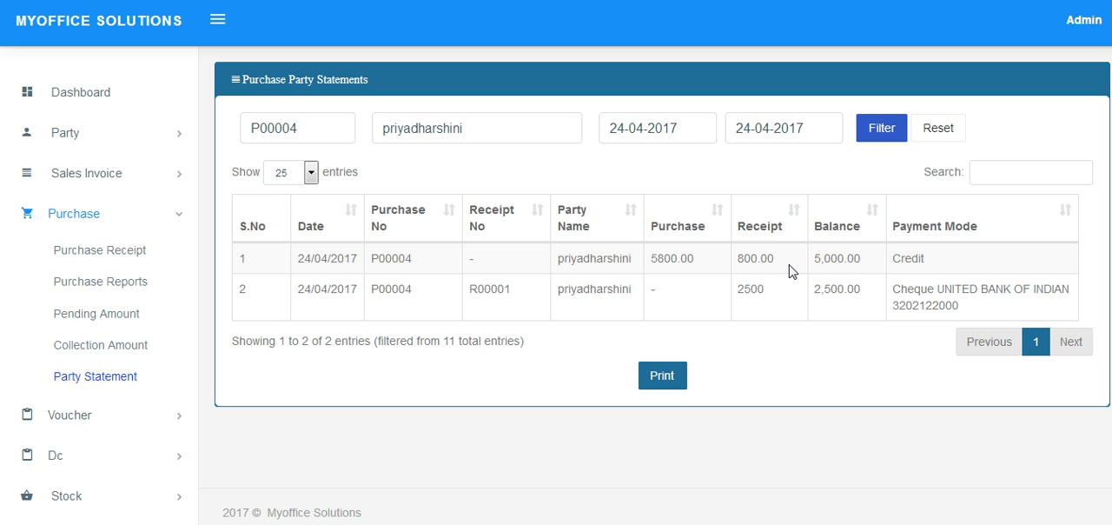
Examine the balances, the cheque receipt amount and the purchase amount in the filtered statement.
double_click(840, 260)
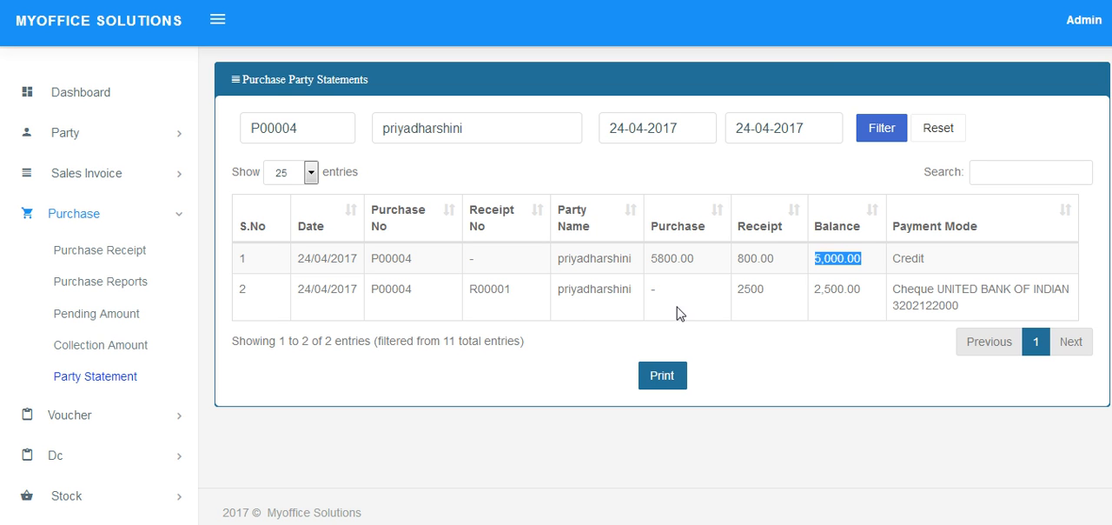
double_click(757, 294)
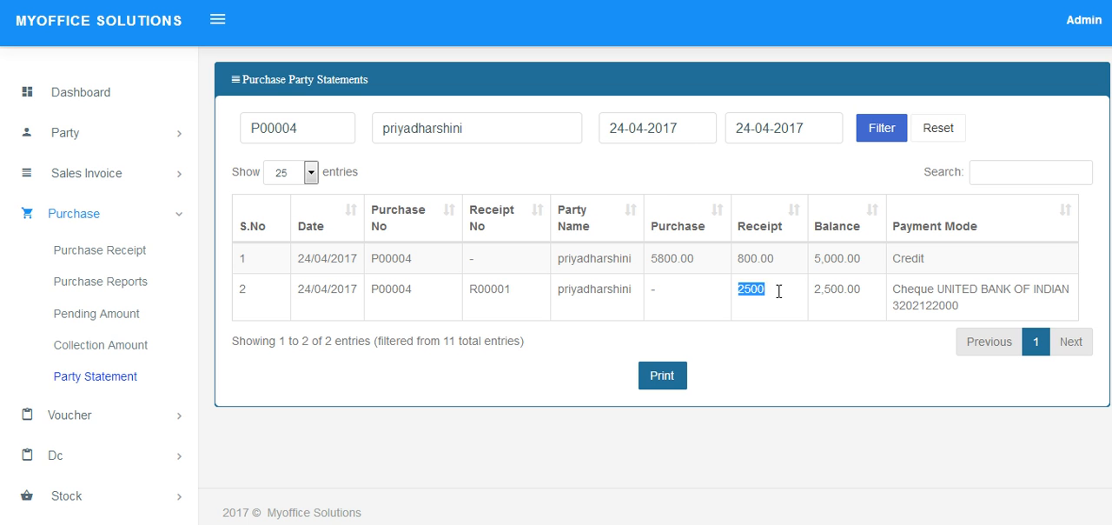
double_click(855, 296)
double_click(671, 262)
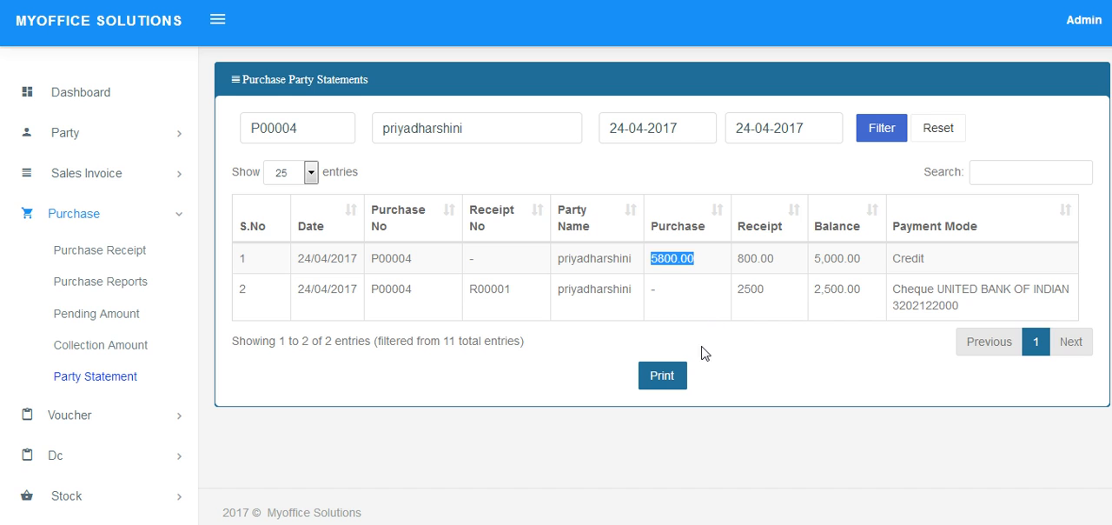
Open the printable purchase party statement, bring up the print settings and cancel printing.
left_click(662, 376)
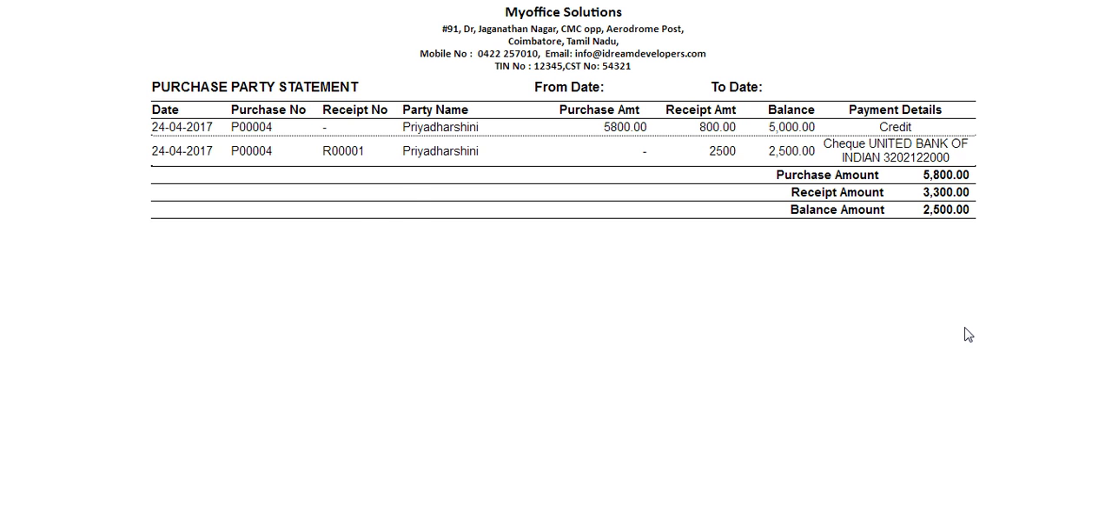
key("ctrl+p")
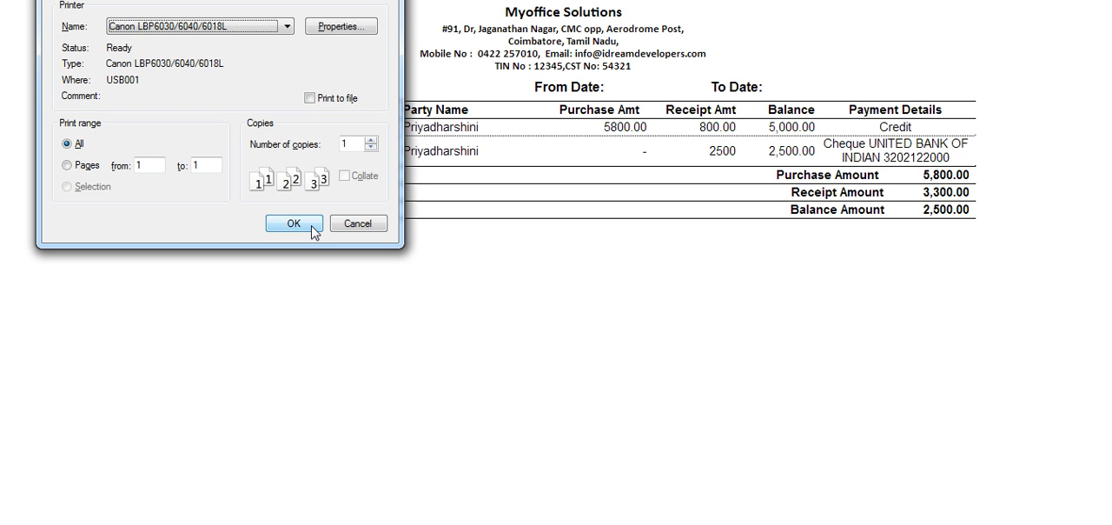
left_click(353, 228)
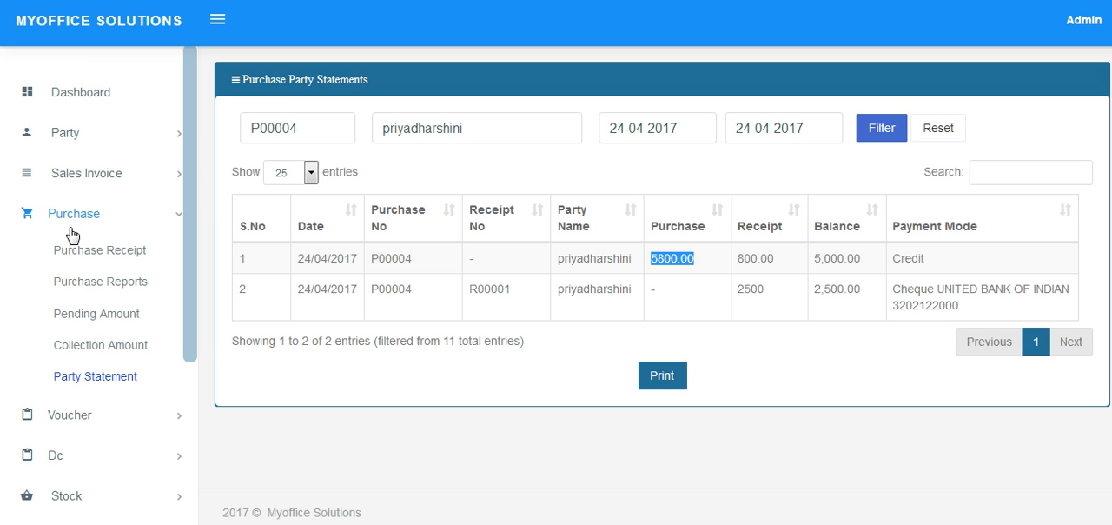
Open the Add Stock page and bring its stock reports table into view.
left_click(110, 252)
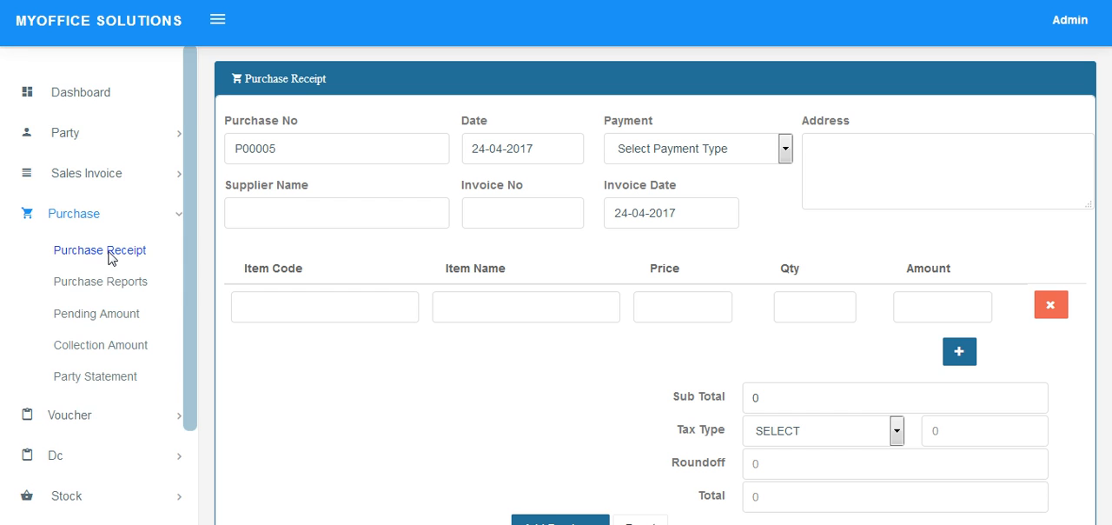
scroll(126, 438, "down", 3)
left_click(105, 380)
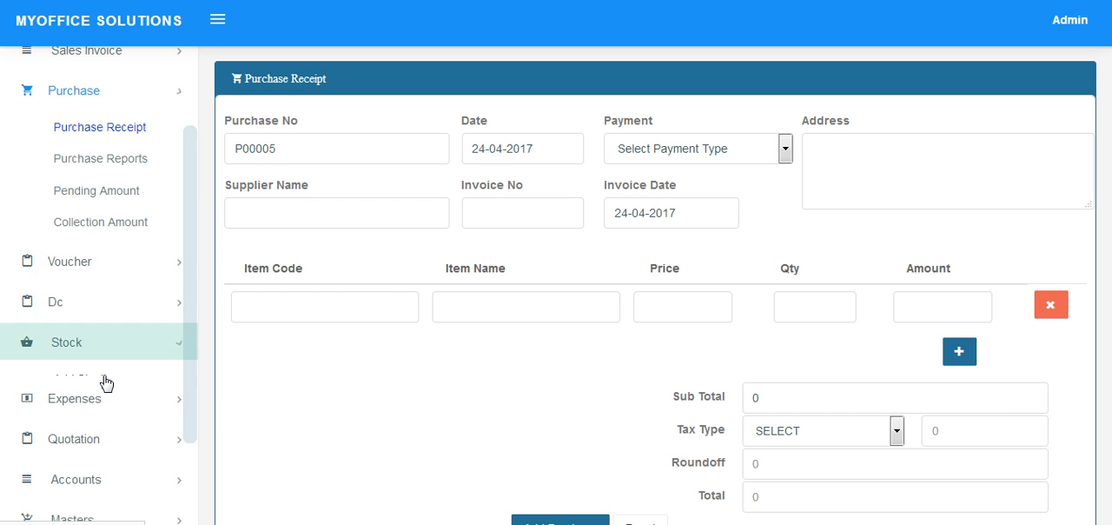
left_click(95, 253)
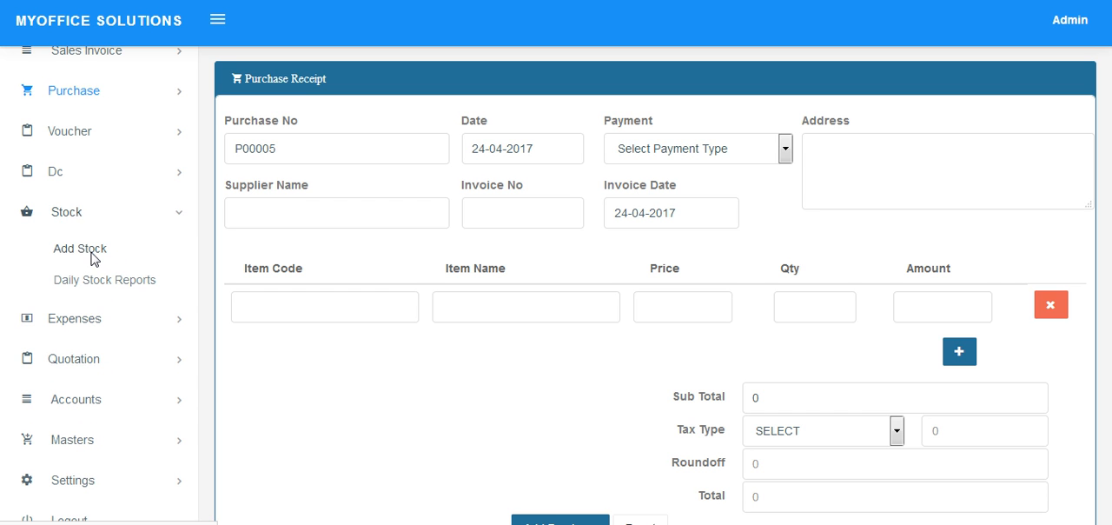
scroll(376, 301, "down", 3)
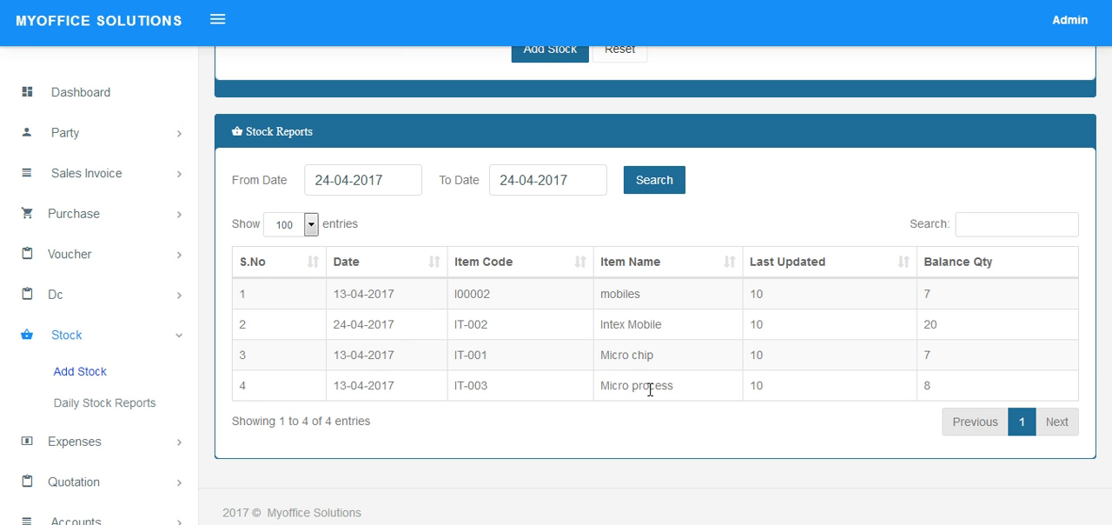
Examine the Intex Mobile entry's date, last updated quantity and balance quantity in the stock reports.
triple_click(649, 328)
triple_click(374, 330)
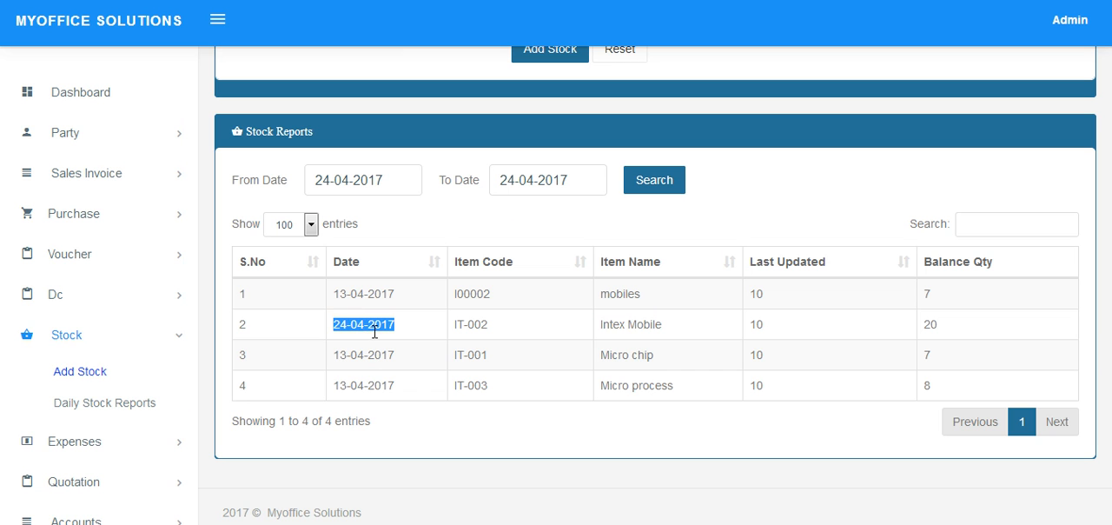
triple_click(635, 337)
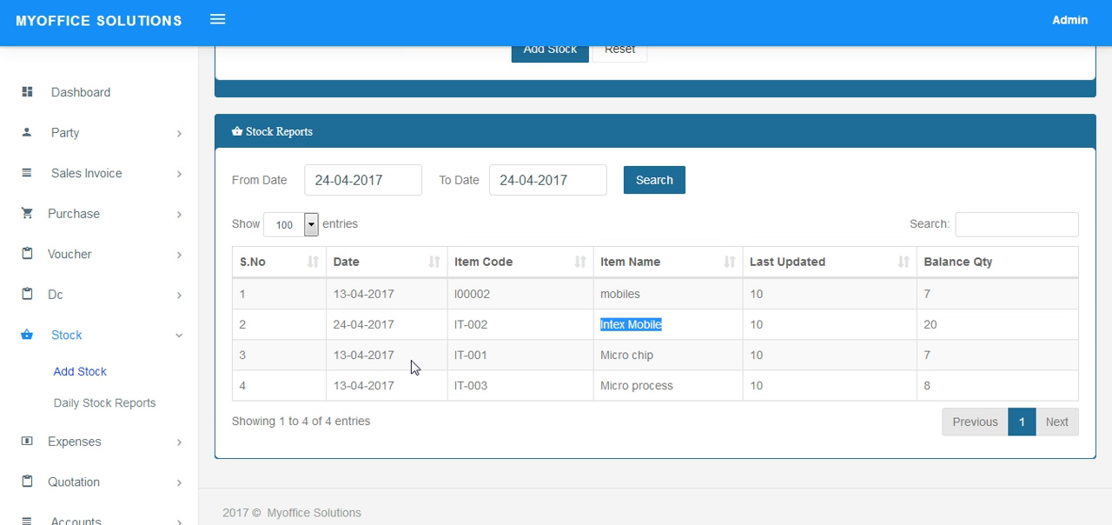
left_click(665, 335)
double_click(769, 333)
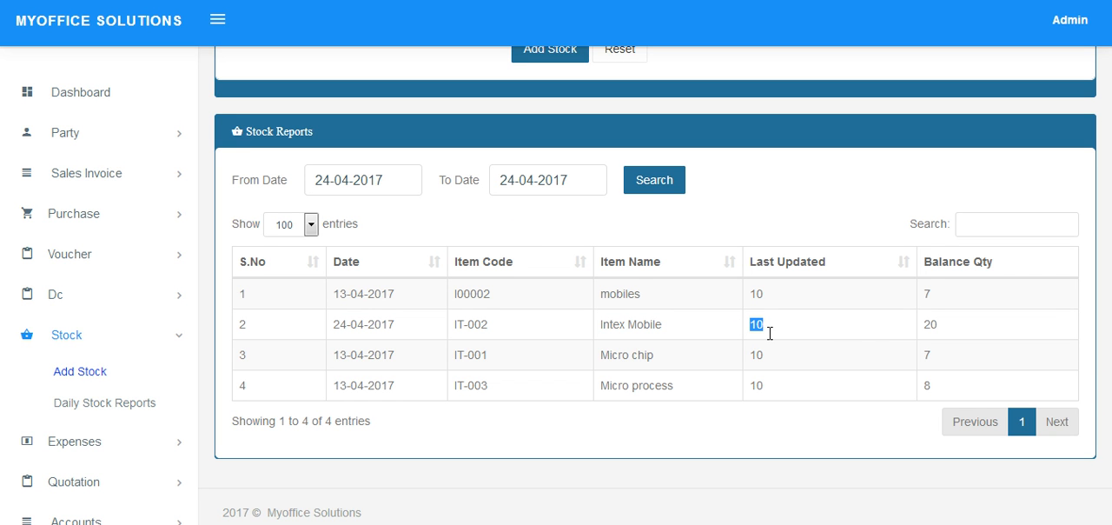
double_click(953, 327)
Start a new sales invoice and select the existing customer by name so the address is filled in.
left_click(76, 178)
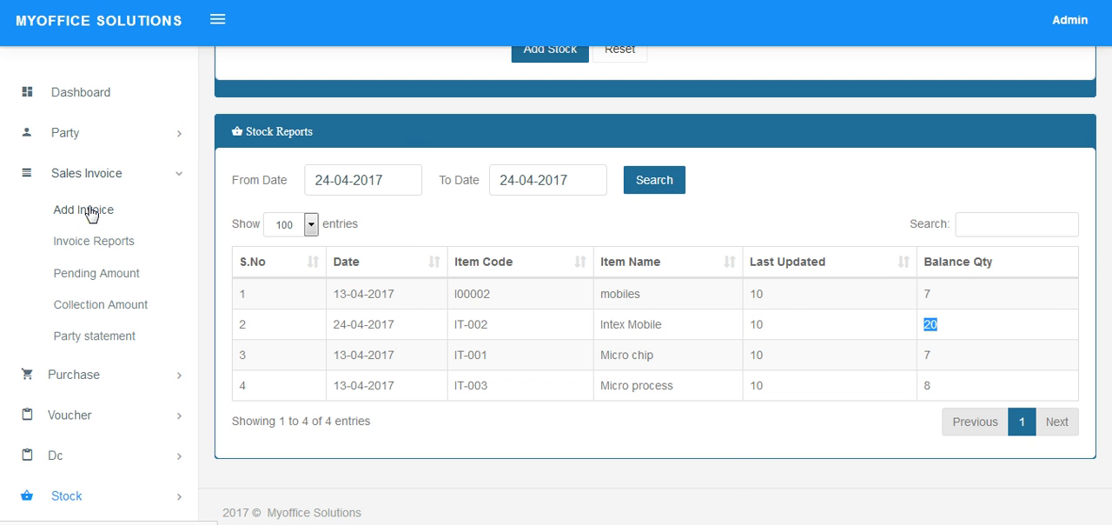
left_click(89, 213)
left_click(244, 226)
type("s")
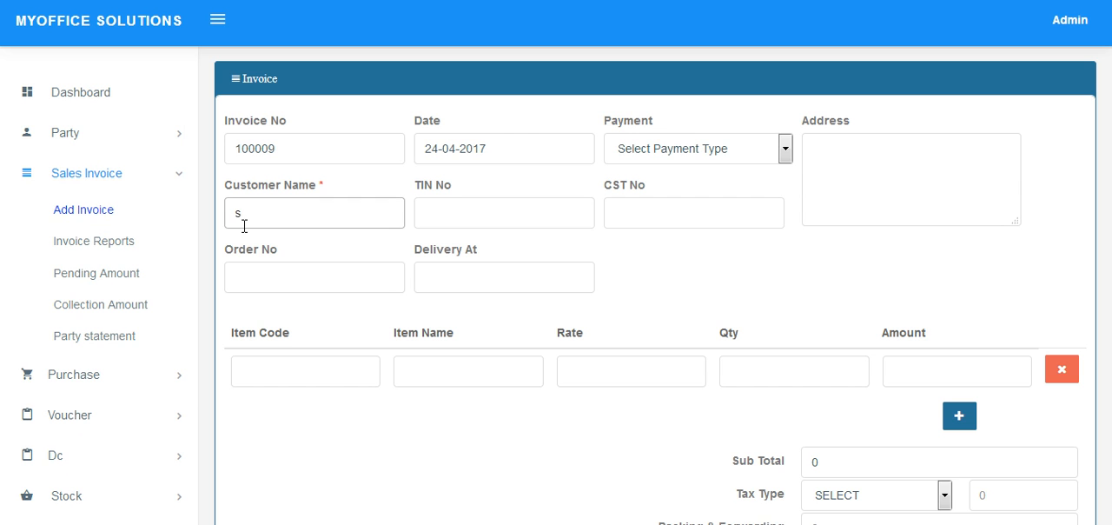
type("ahana")
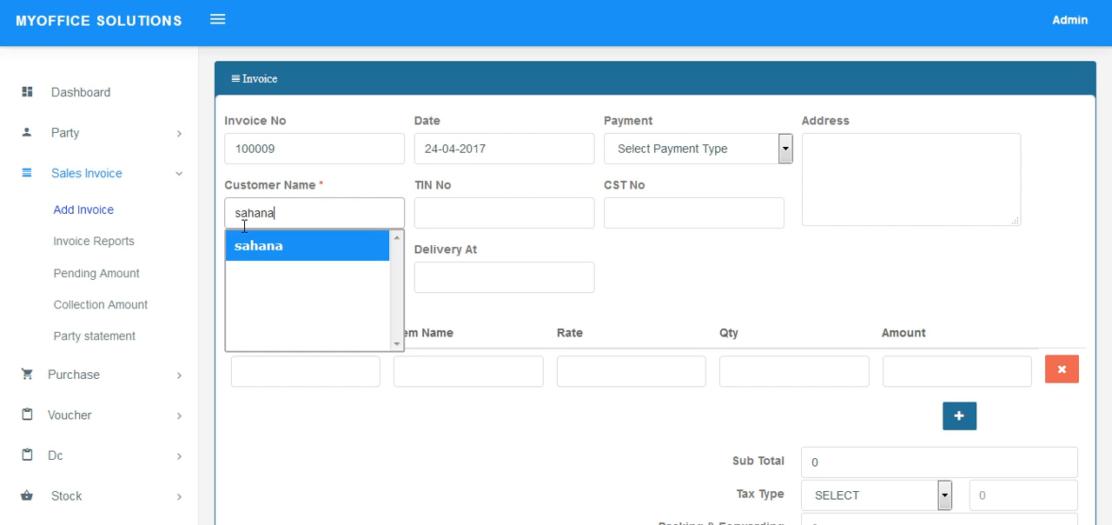
key("Return")
key("Tab")
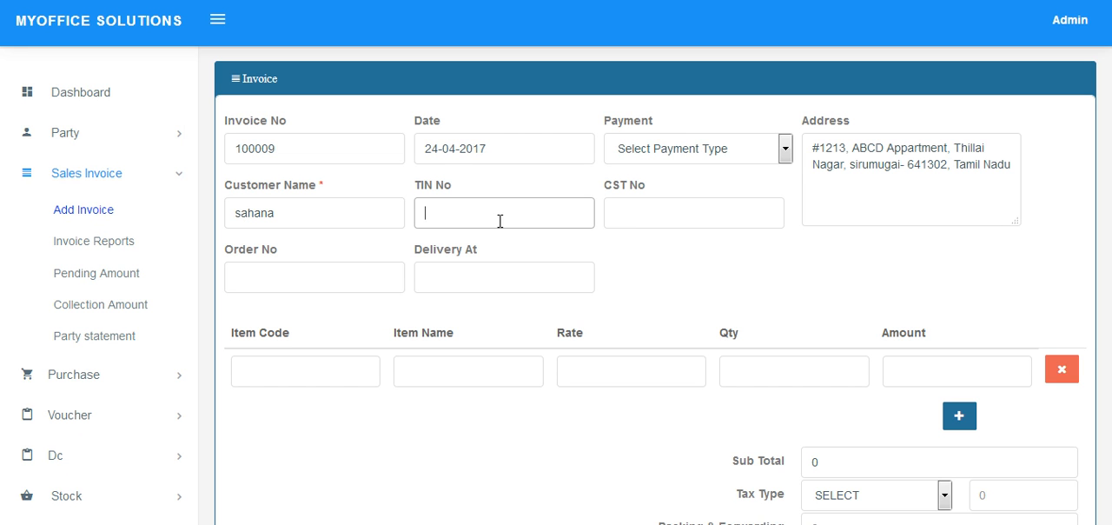
Enter the customer's TIN and CST numbers and set the invoice's payment type to Credit.
type("633225")
key("Tab")
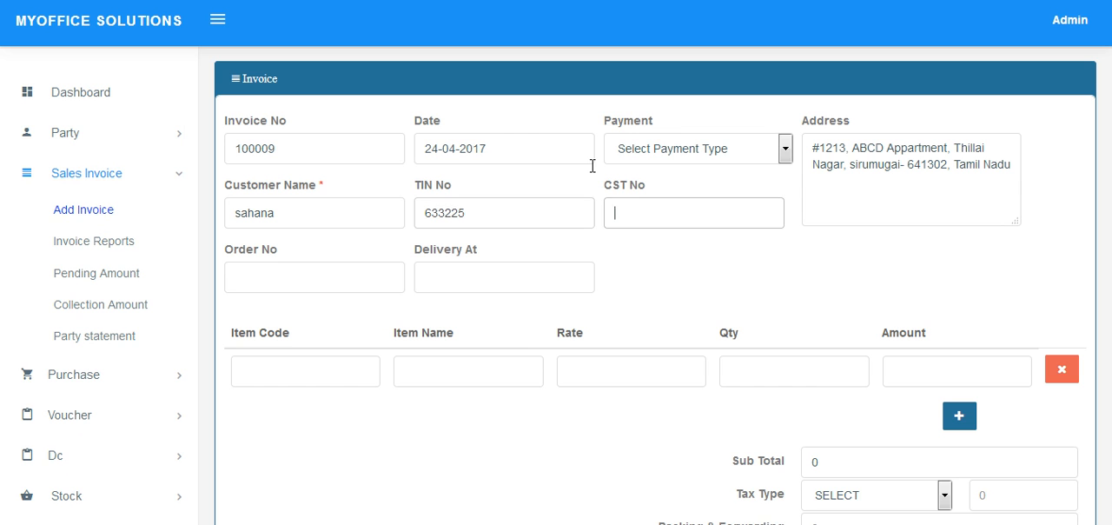
type("652336")
left_click(655, 153)
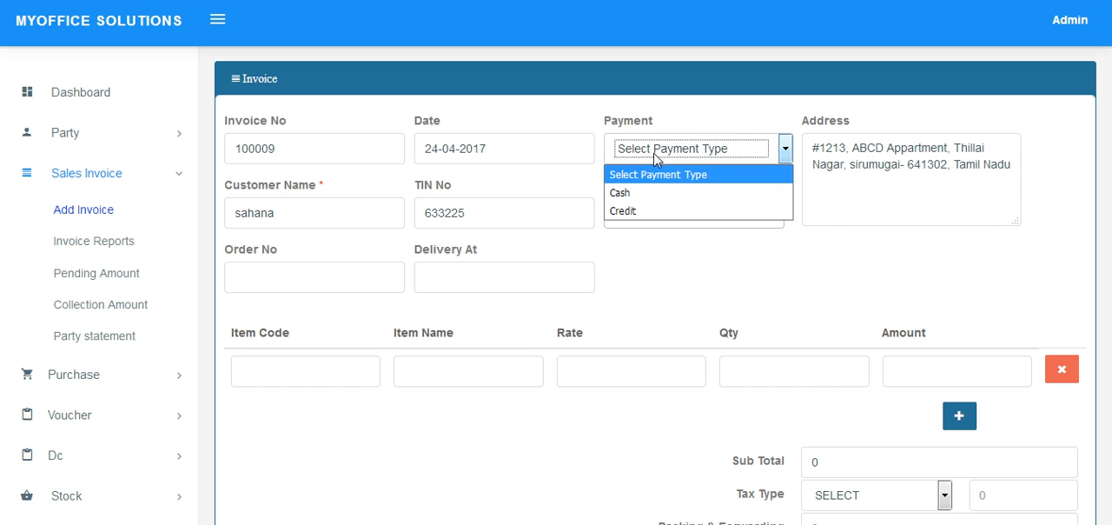
left_click(652, 208)
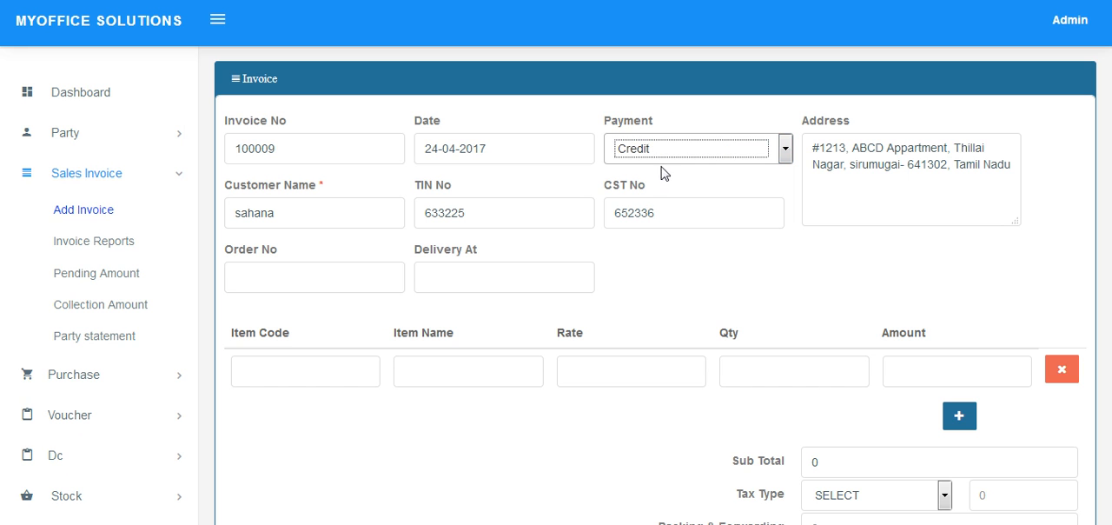
Enter the order number and set the invoice's Delivery At field to "monday".
left_click(366, 282)
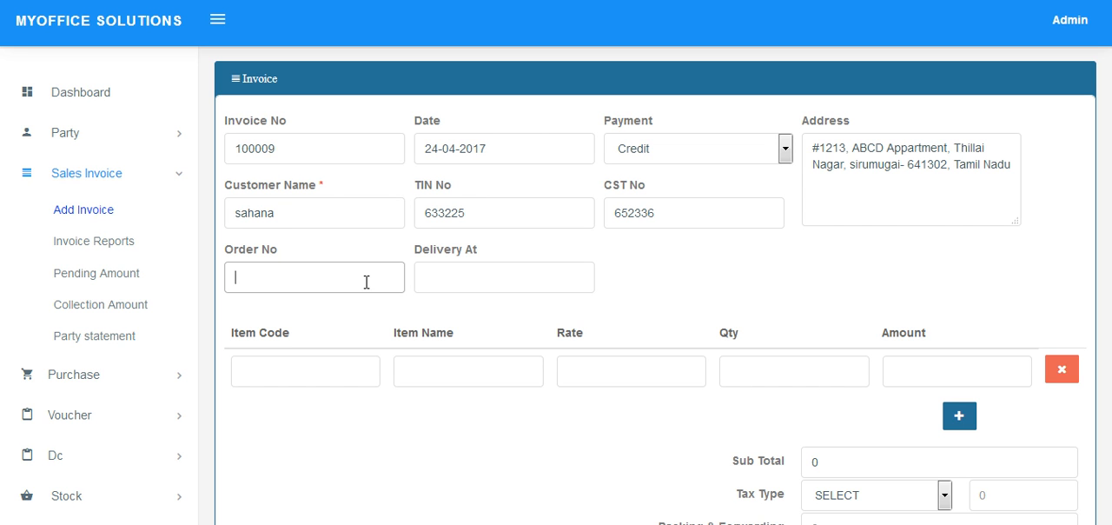
type("65215")
key("Tab")
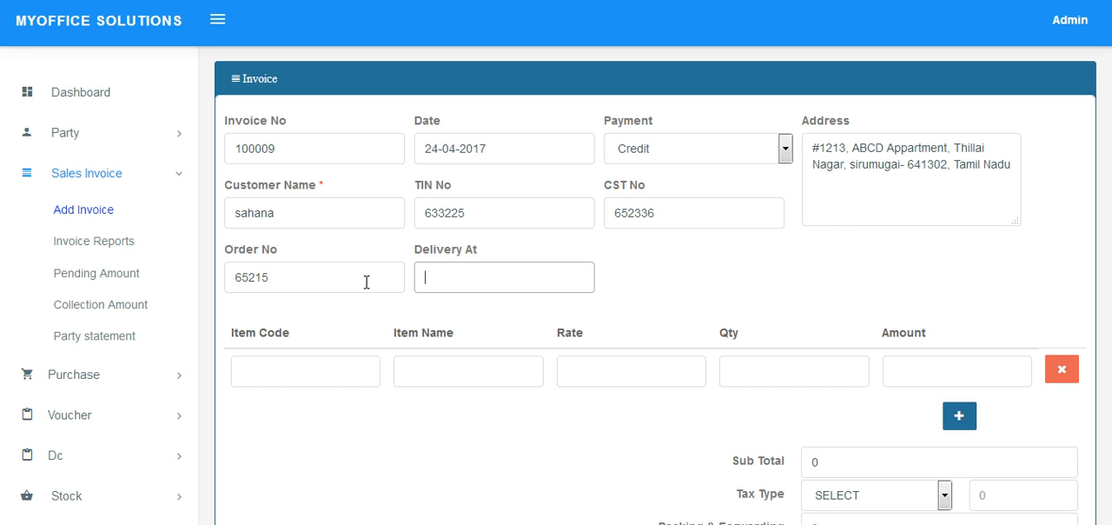
type("/monday")
Add Intex Mobile as the invoice's line item with a quantity of 10.
left_click(443, 384)
type("i")
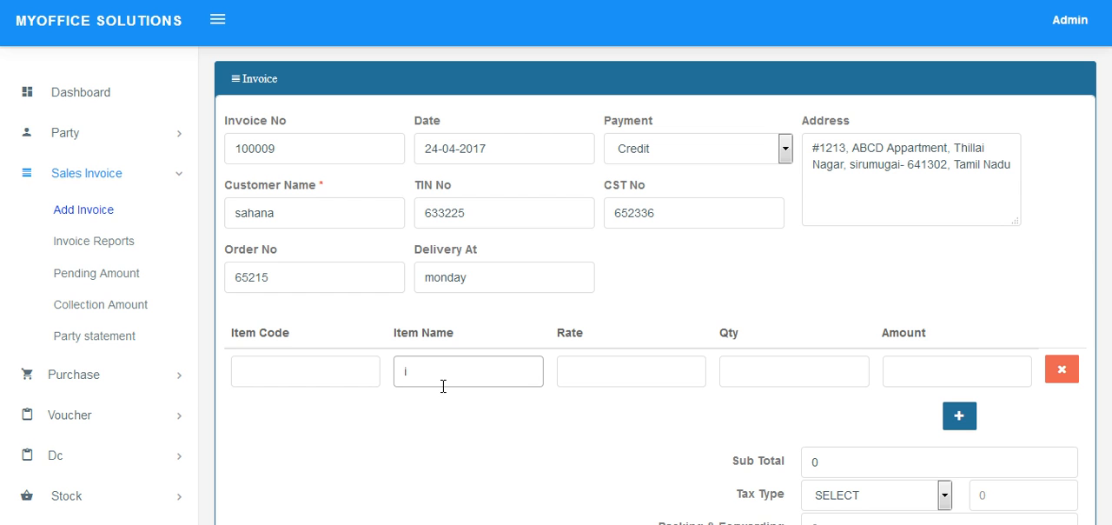
key("Down")
key("Down")
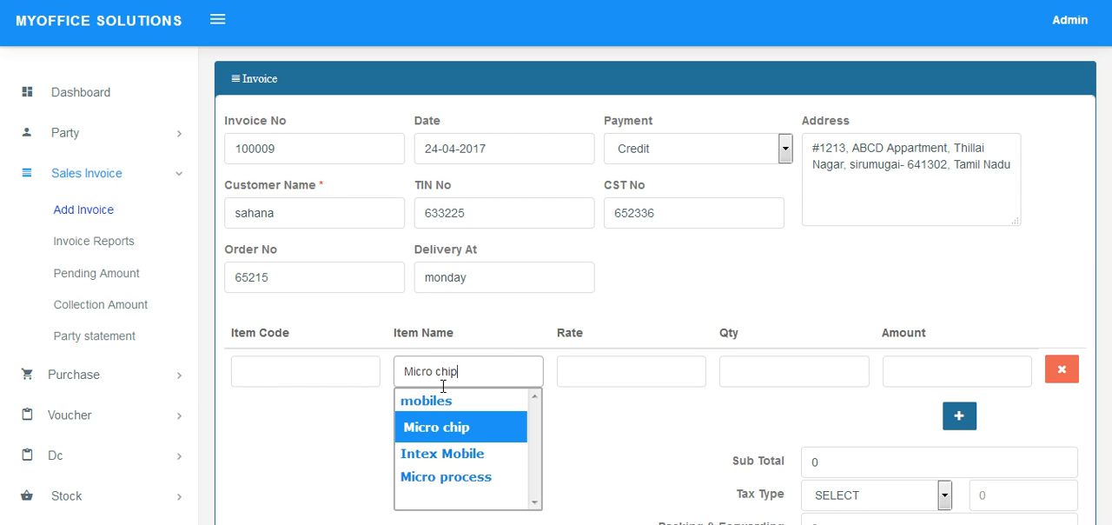
key("Down")
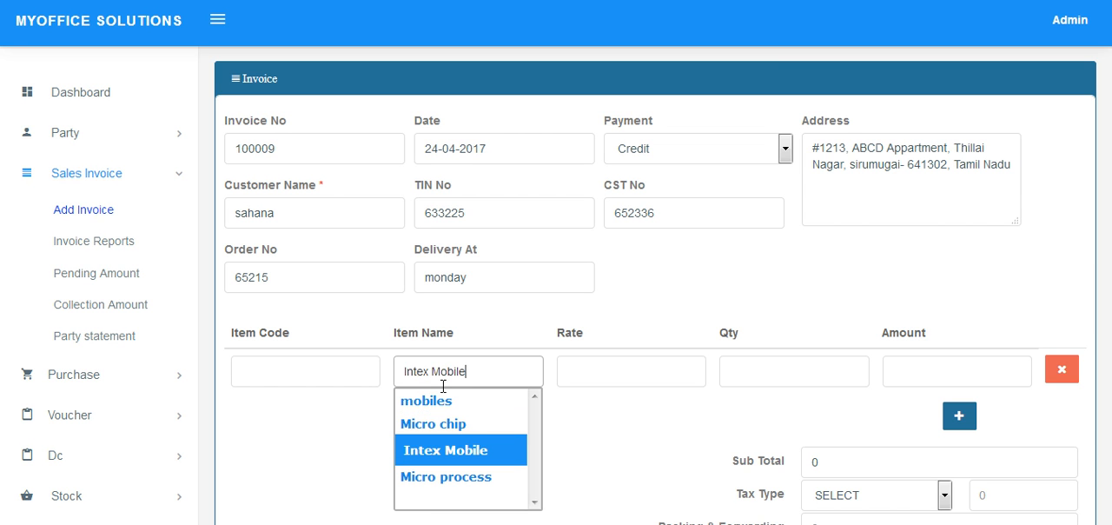
key("Return")
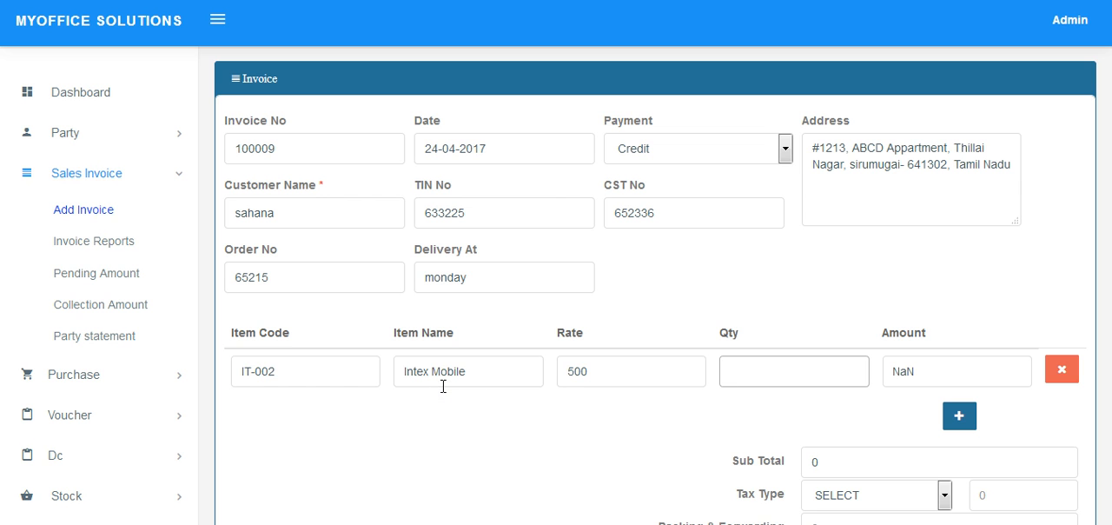
type("10")
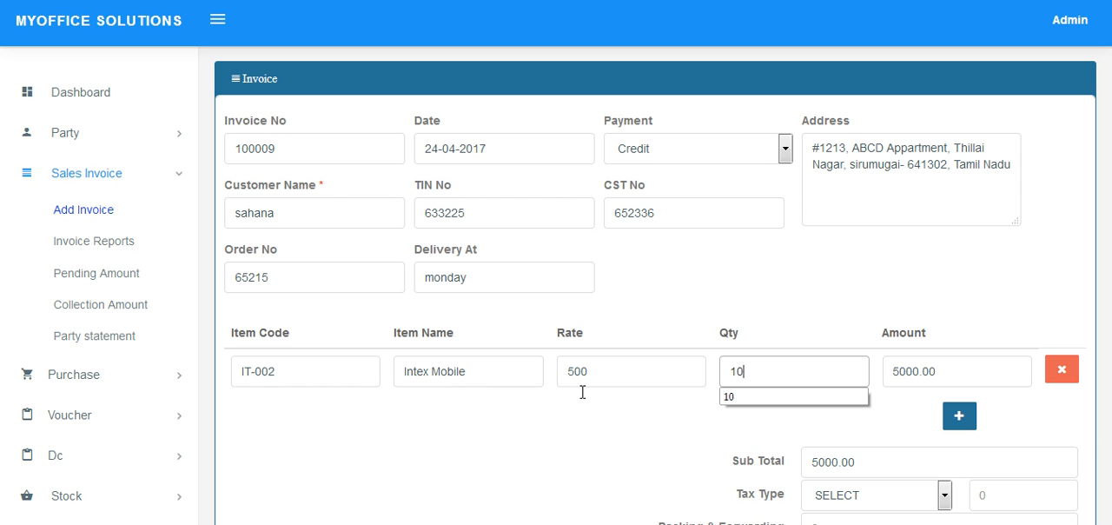
Apply VAT @ 15 % and set packing and forwarding to 150, loading and unloading to 250, and roundoff to 50.
left_click(828, 500)
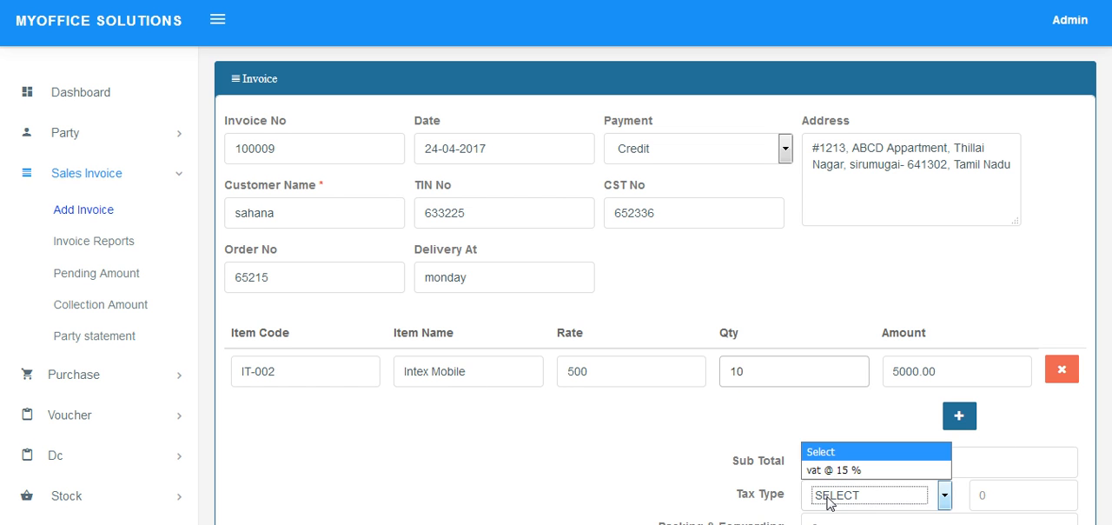
left_click(833, 469)
scroll(841, 423, "down", 4)
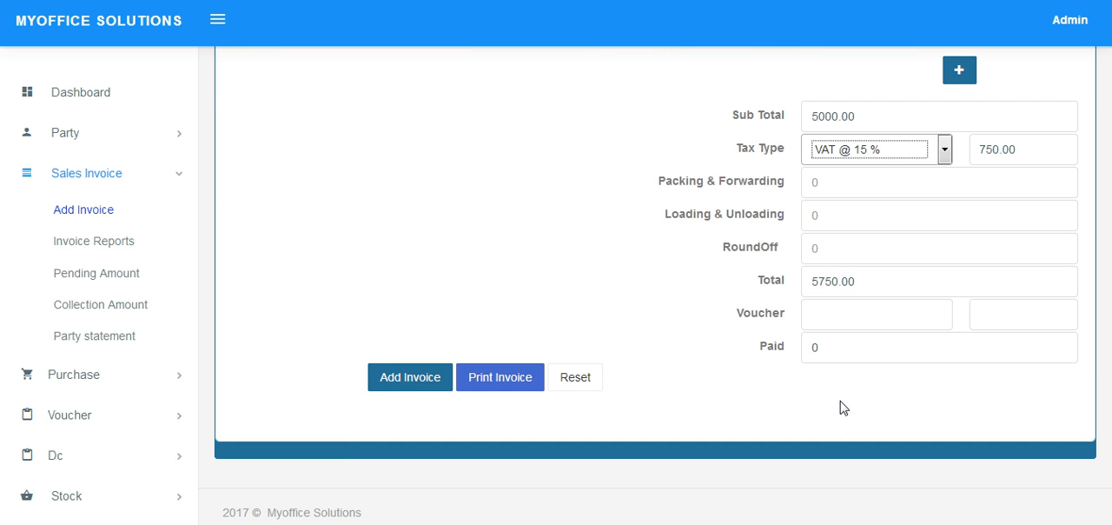
left_click(834, 185)
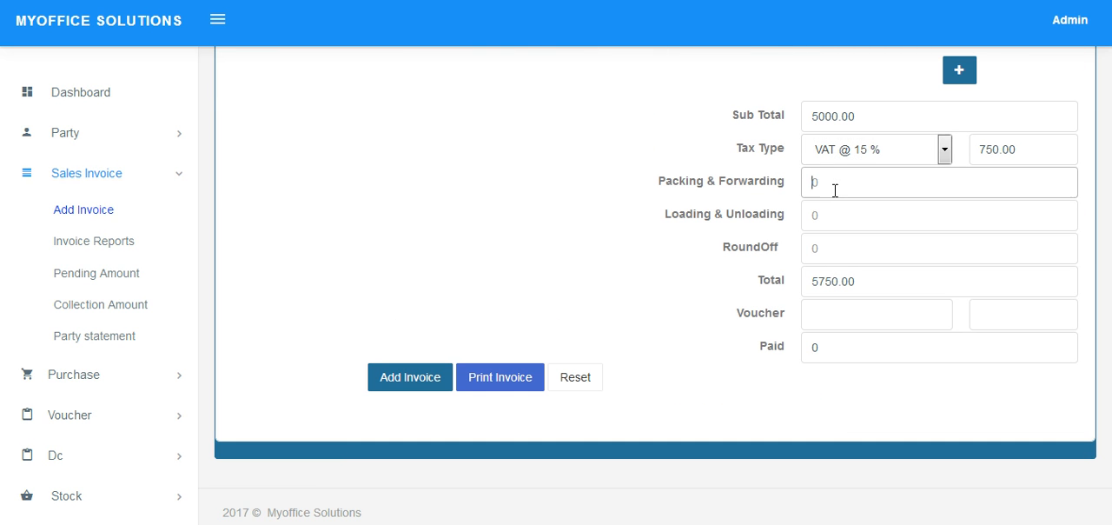
type("150")
left_click(837, 222)
type("250")
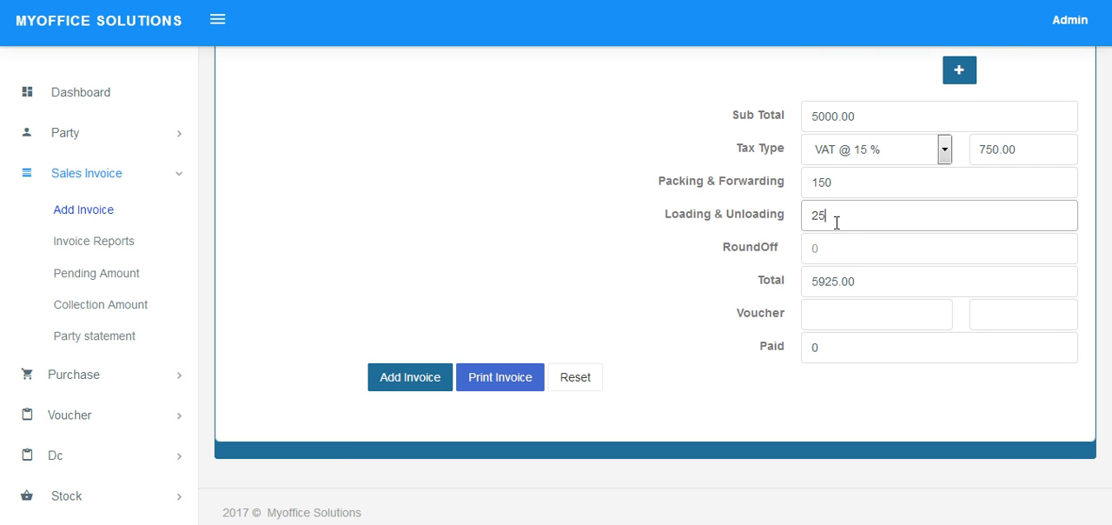
left_click(845, 249)
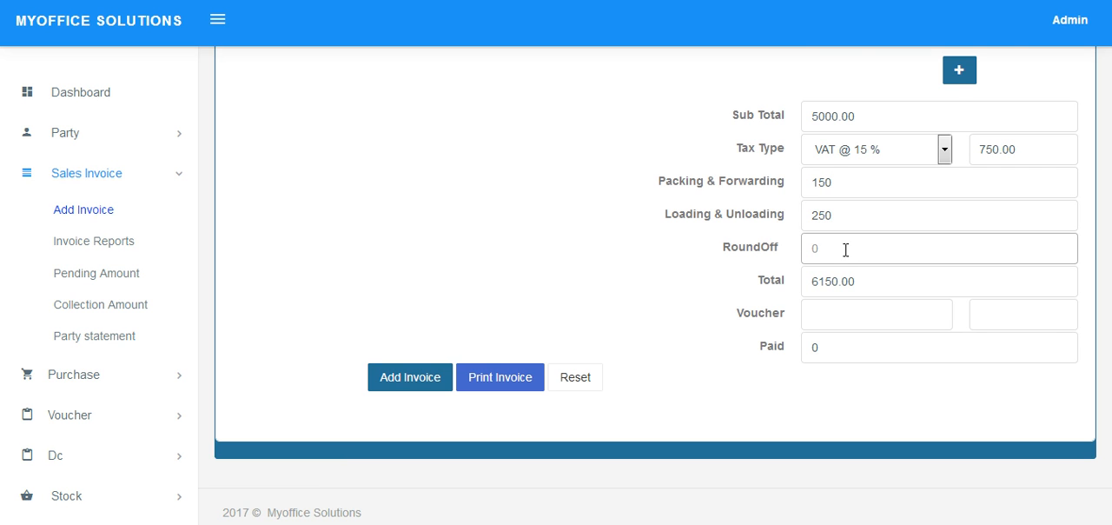
type("50")
Apply the customer's voucher 100002 to the invoice.
left_click(847, 316)
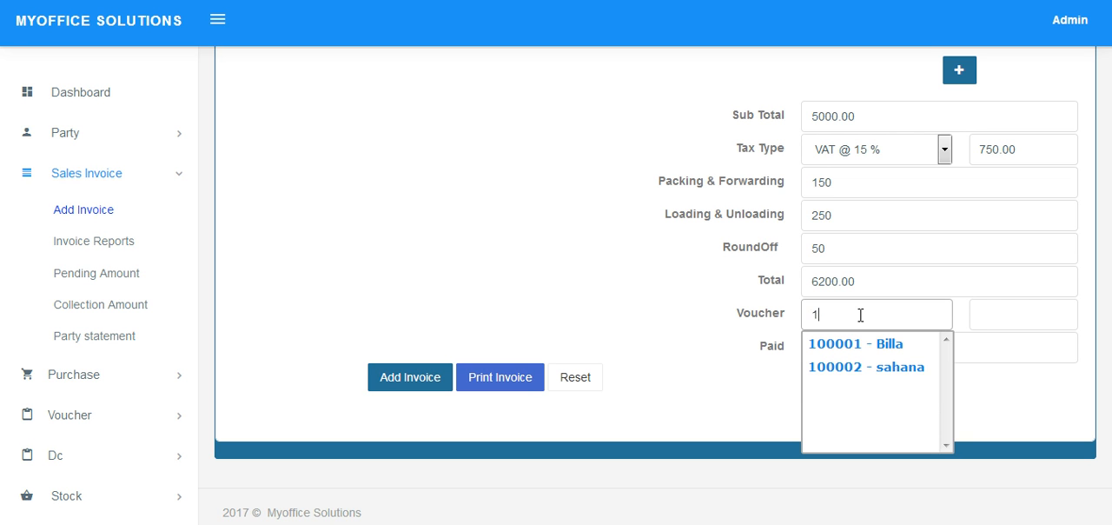
key("Down")
key("Down")
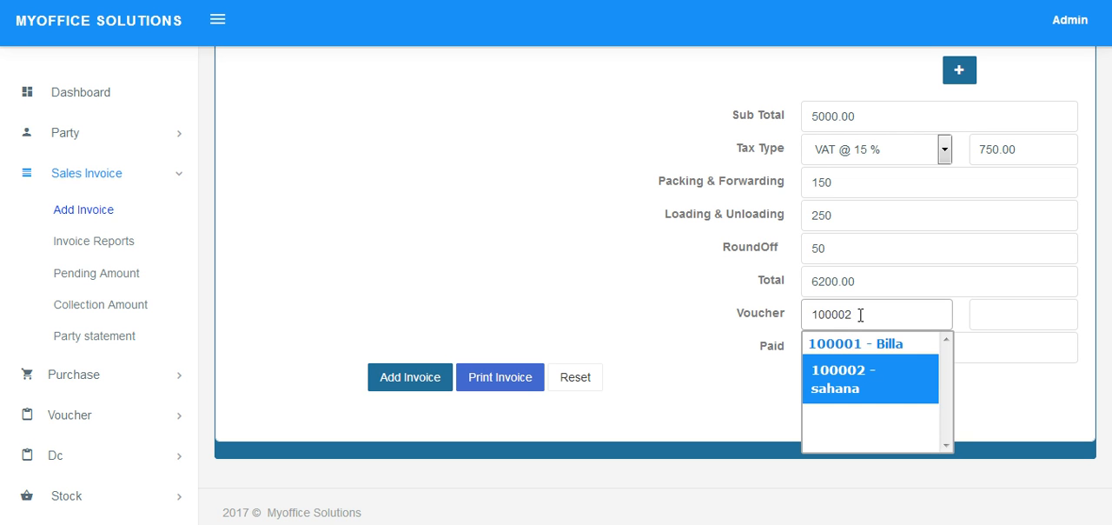
key("Return")
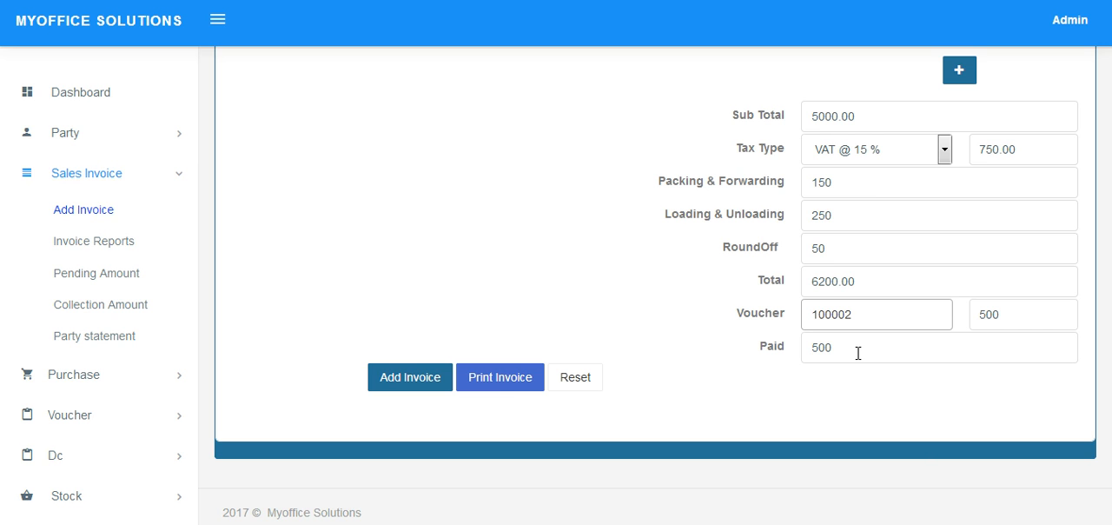
Generate the printable invoice, cancel the printing, and review its credit bill heading and totals section.
left_click(500, 386)
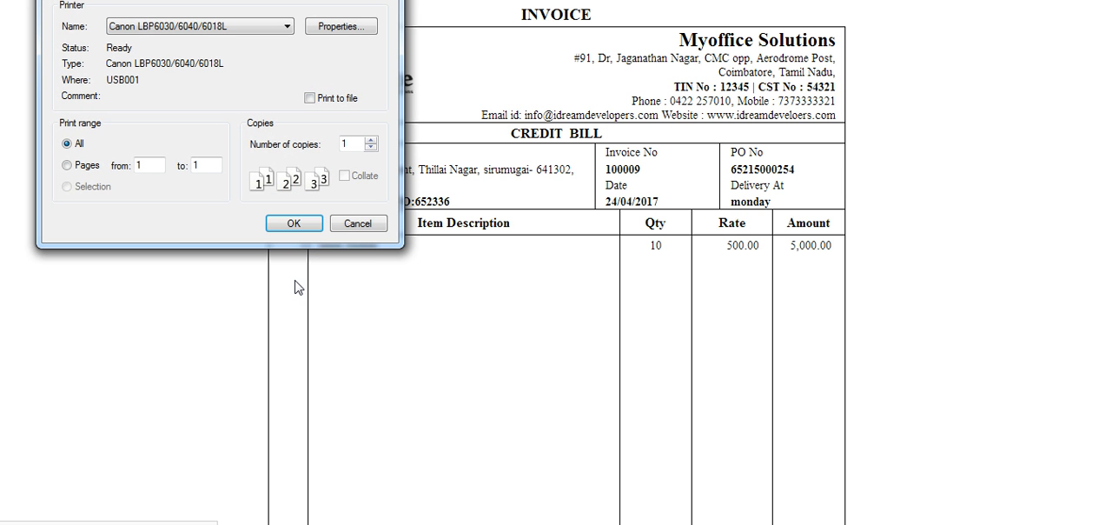
left_click(355, 224)
scroll(622, 215, "down", 3)
scroll(622, 216, "up", 4)
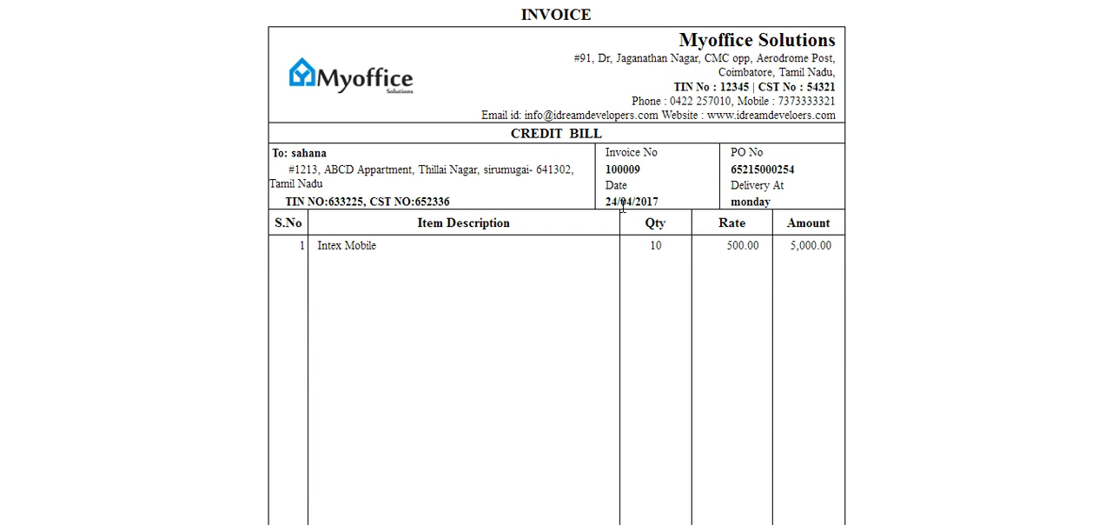
triple_click(558, 142)
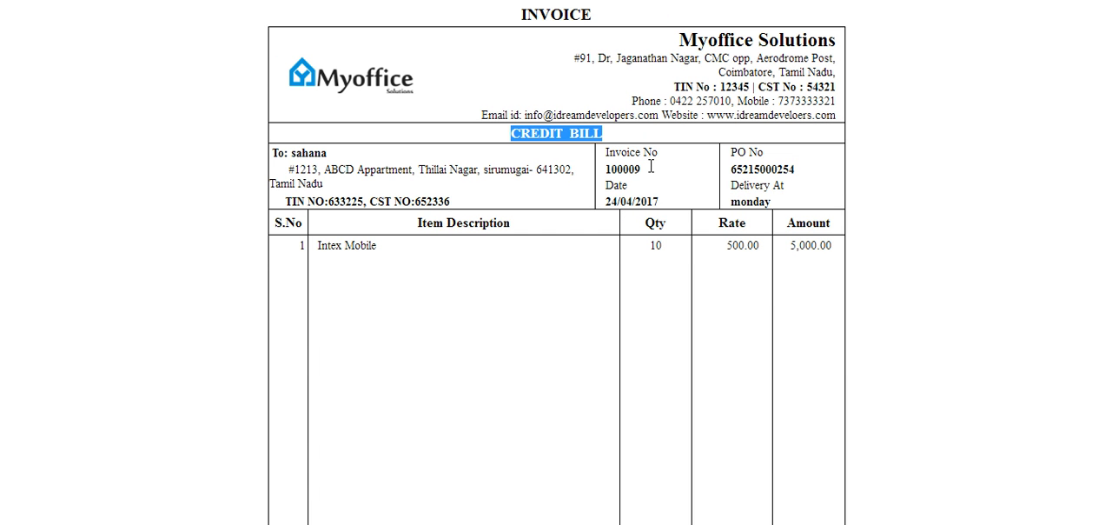
scroll(648, 230, "down", 5)
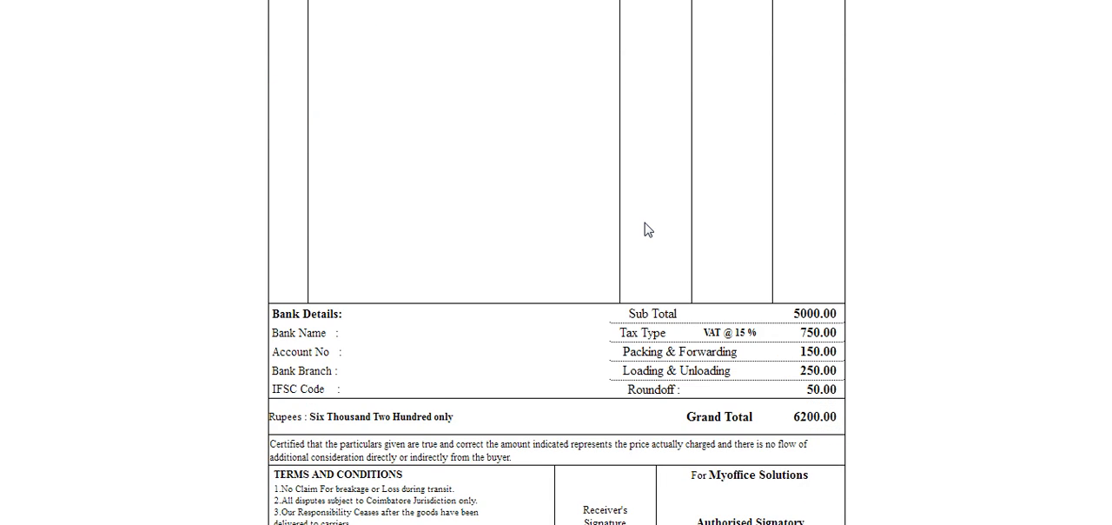
scroll(648, 229, "up", 5)
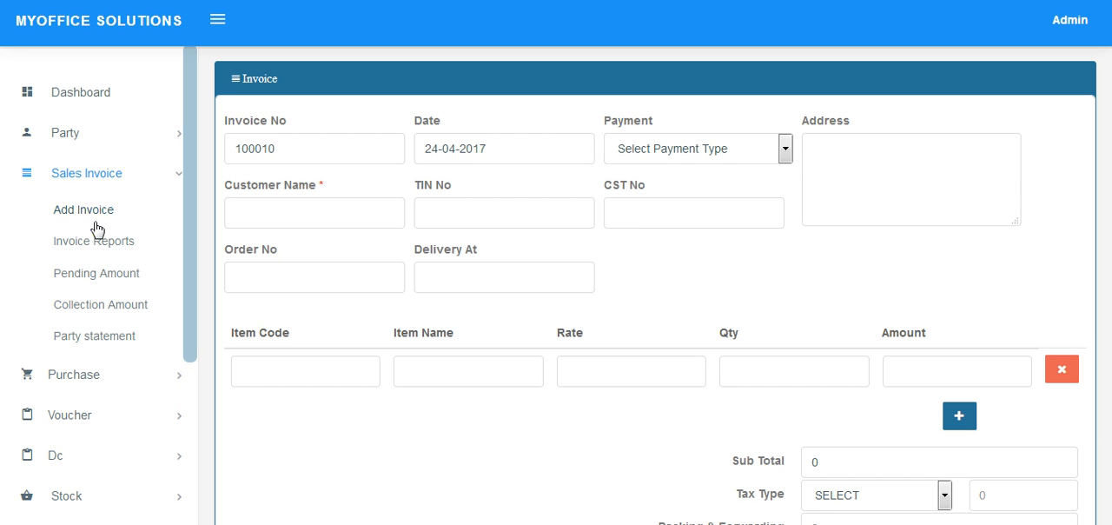
Open the invoice reports and show the actions available for the 24-04-2017 credit invoice.
left_click(93, 243)
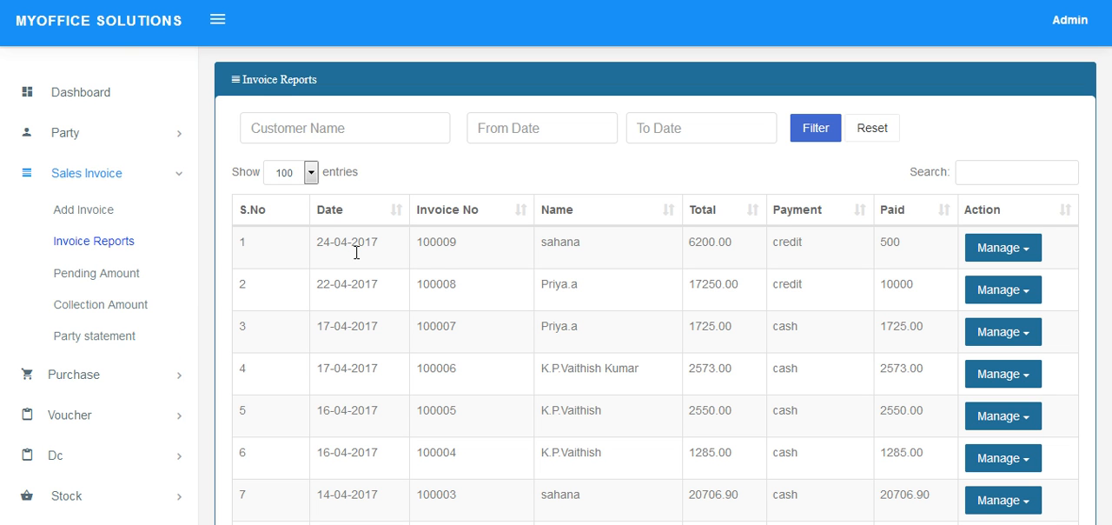
left_click(1008, 249)
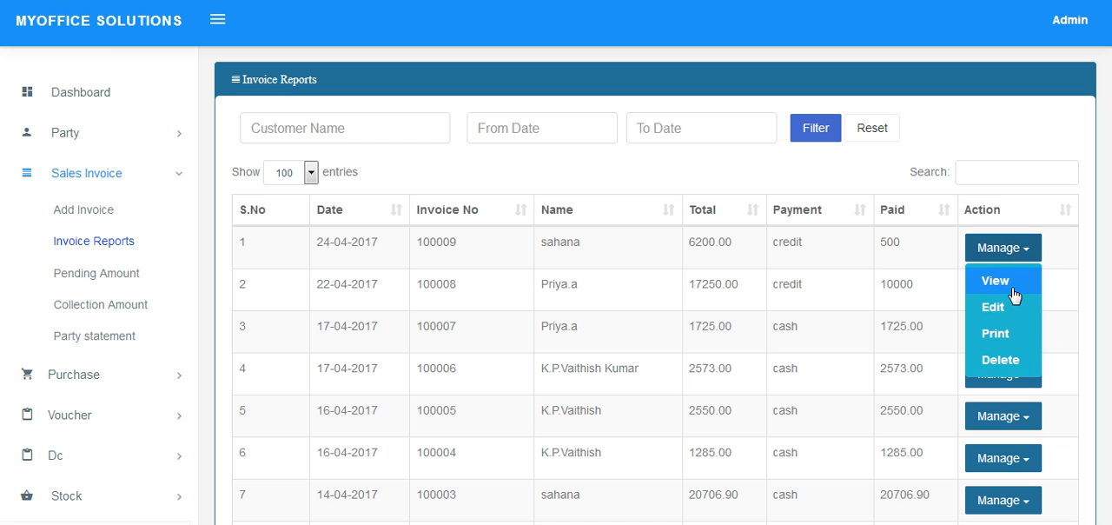
scroll(1012, 332, "down", 1)
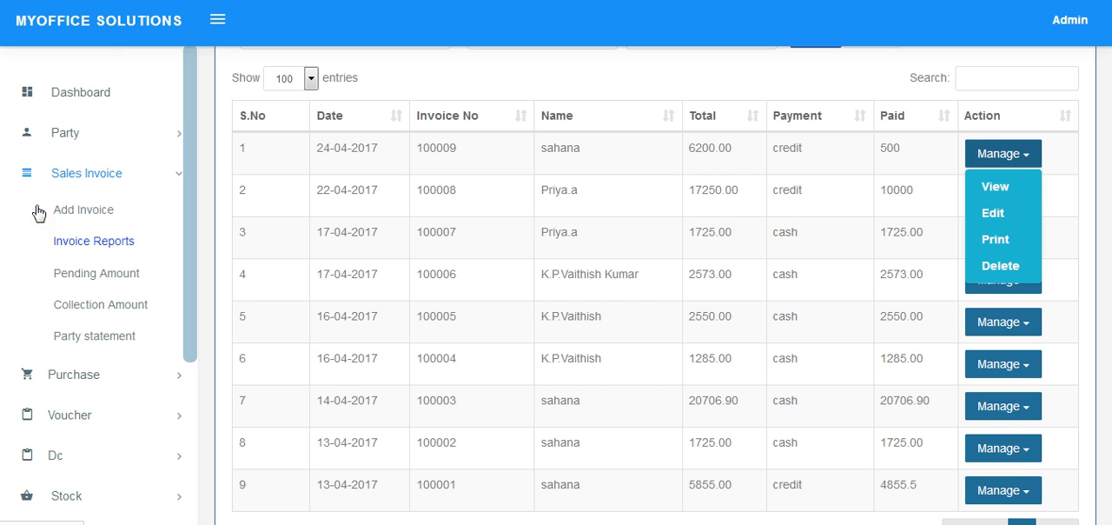
Start a receipt for the pending 24-04-2017 invoice, paid by cheque from CORPORATION BANK.
left_click(107, 274)
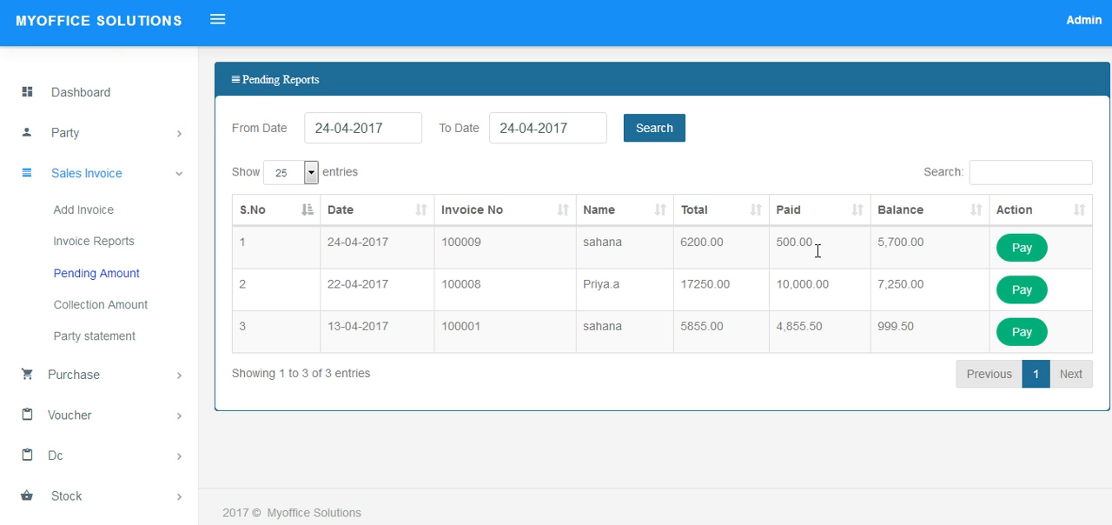
left_click(1023, 249)
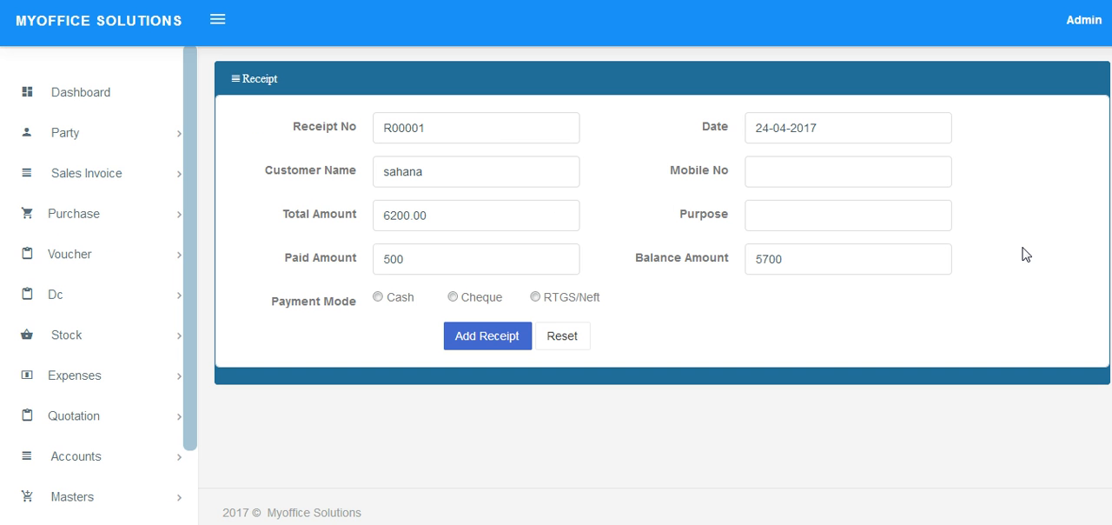
left_click(453, 298)
left_click(476, 336)
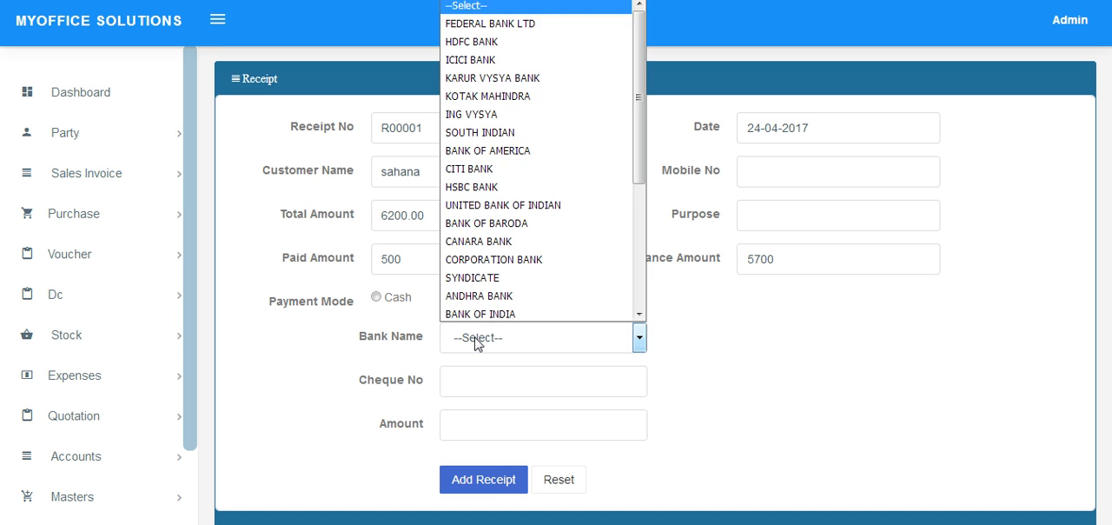
left_click(502, 257)
Enter the cheque number and an amount of 700, and add the receipt.
left_click(499, 376)
type("6523552255")
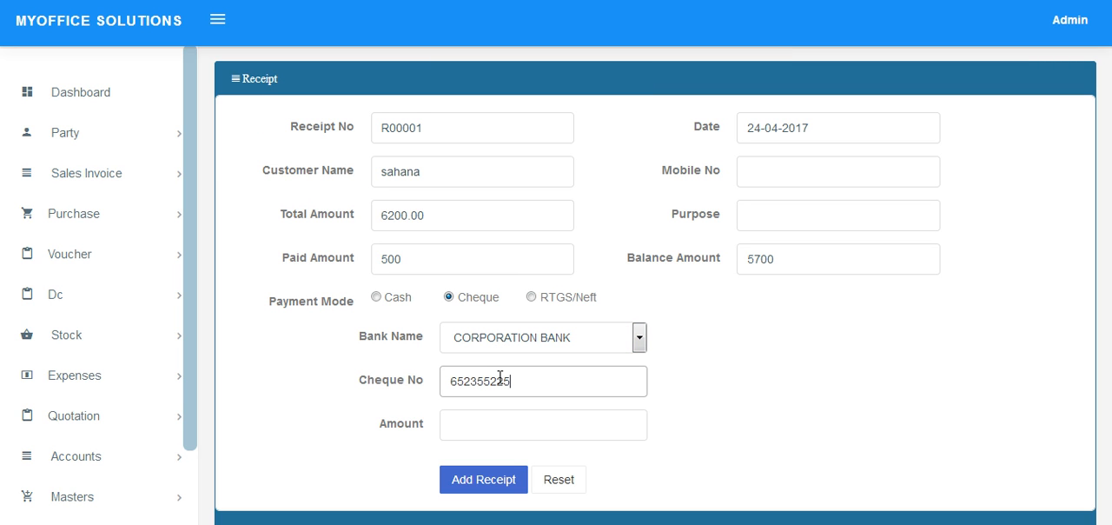
left_click(481, 438)
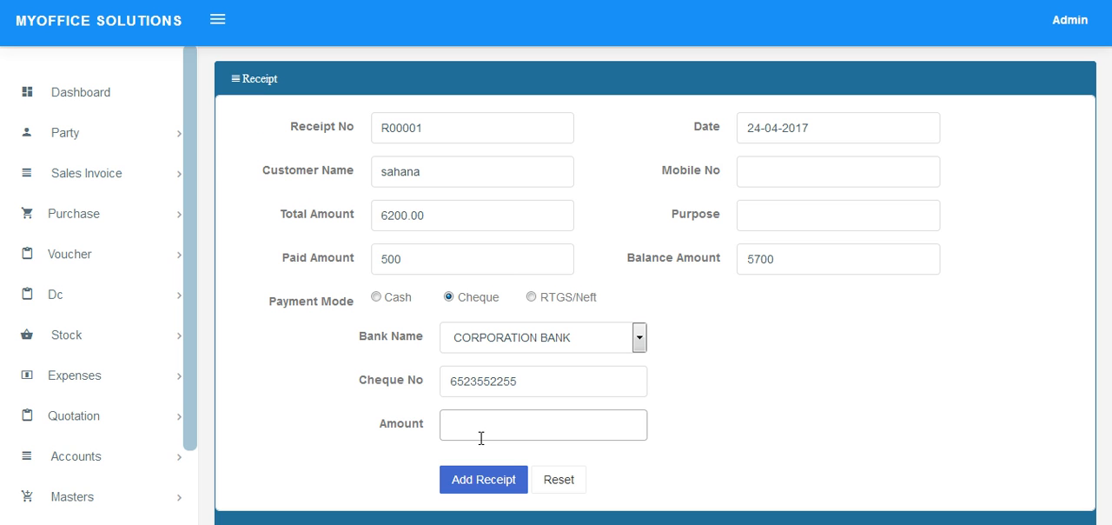
type("700")
left_click(479, 481)
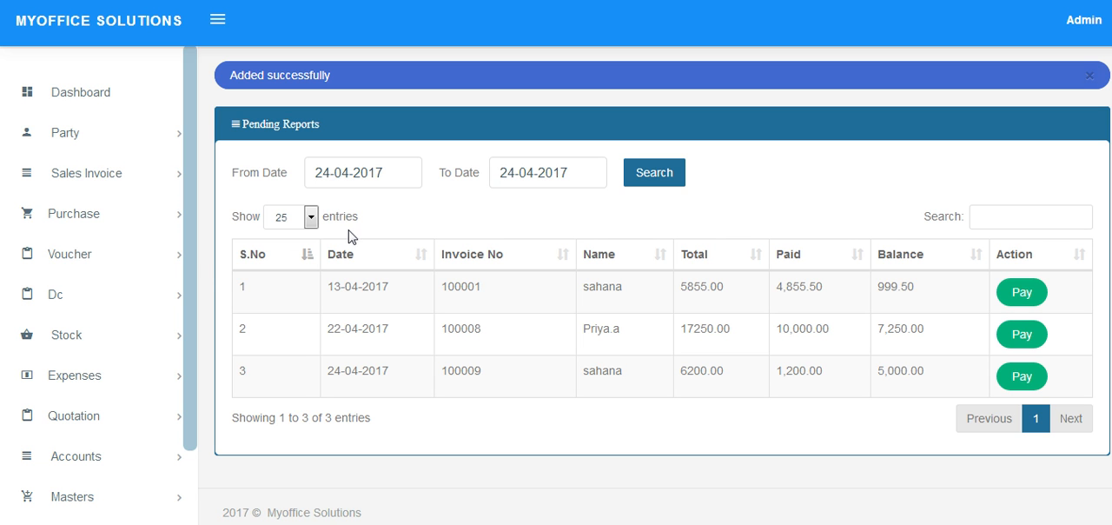
Review the sales invoice collection report and the invoice party statements.
left_click(117, 181)
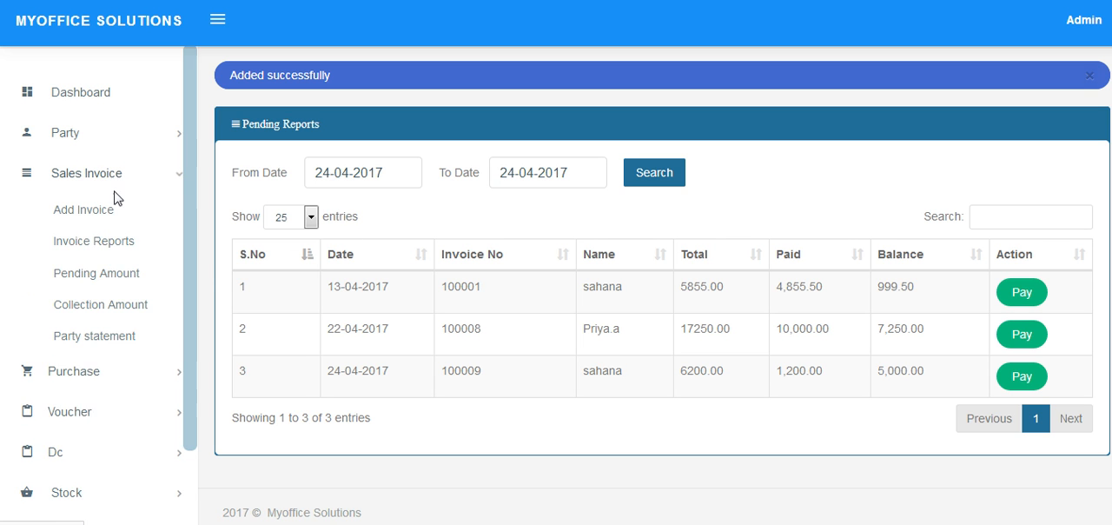
left_click(94, 311)
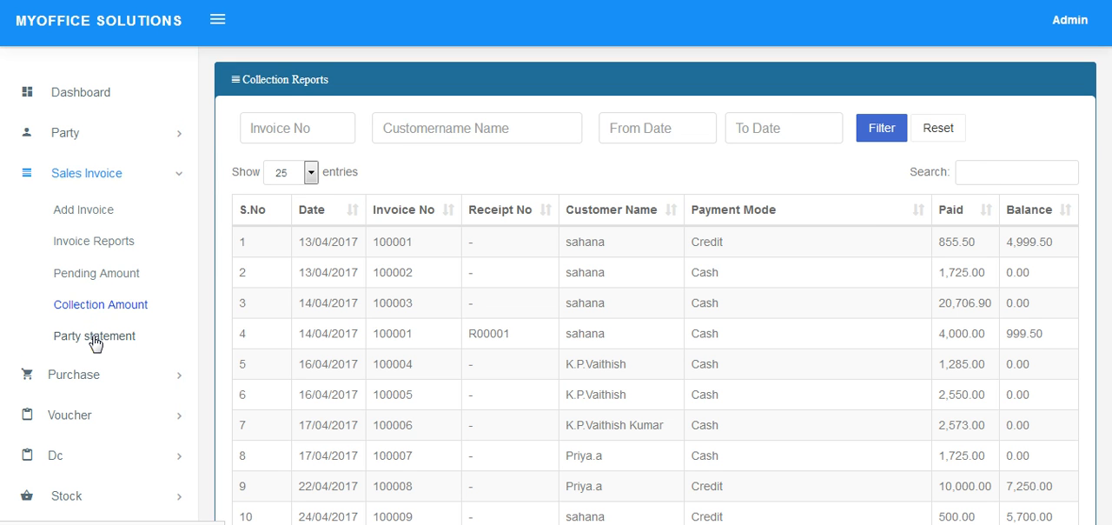
left_click(93, 339)
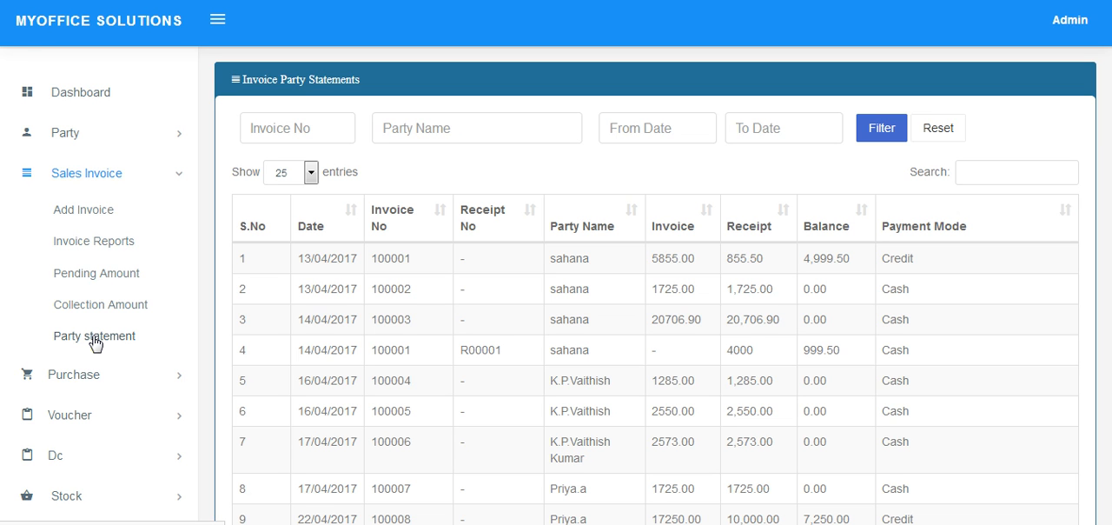
Start a new quotation and fill in the existing customer's name with their saved details.
scroll(95, 344, "down", 1)
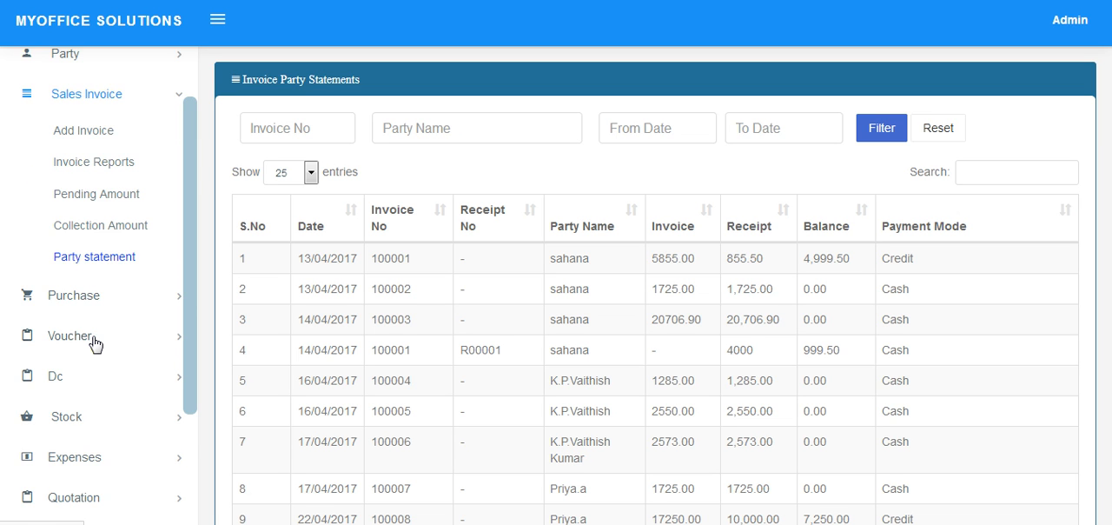
scroll(96, 344, "down", 2)
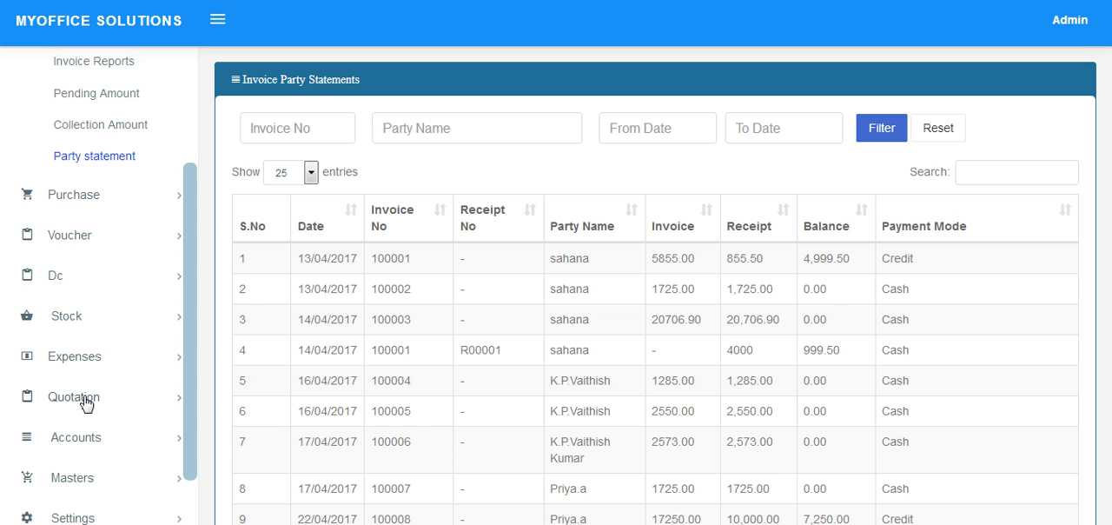
left_click(86, 400)
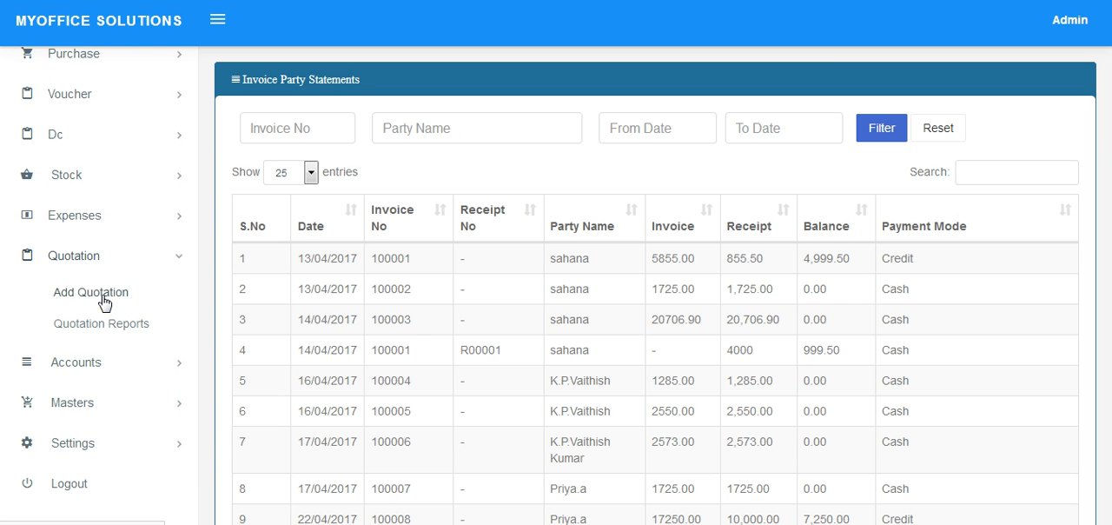
left_click(103, 301)
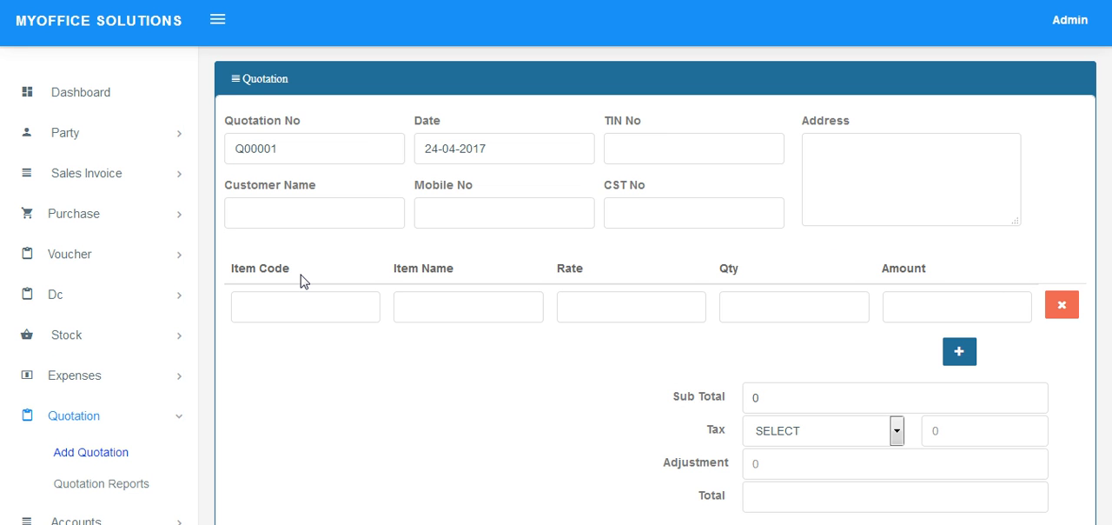
left_click(307, 220)
type("d")
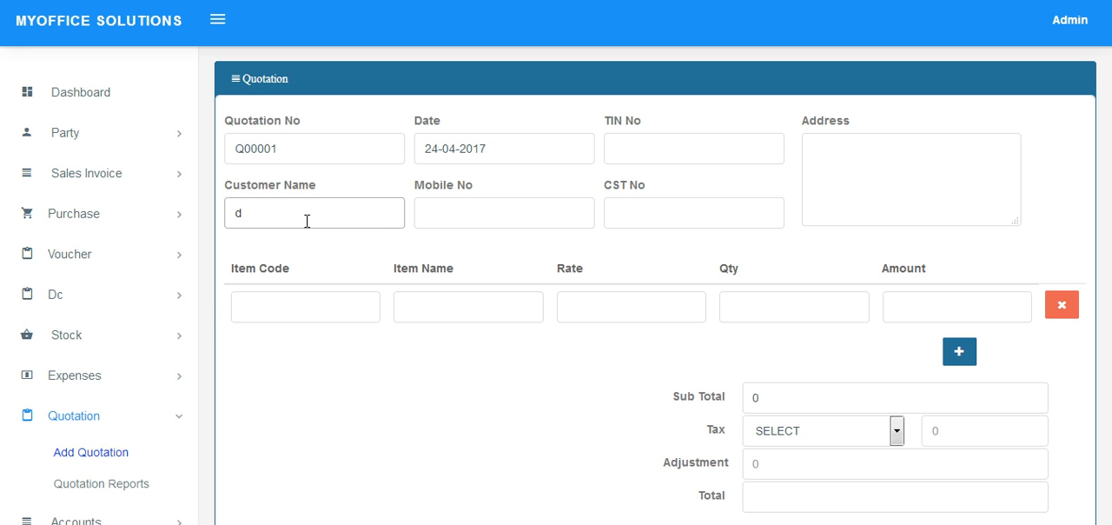
key("BackSpace")
type("sahana")
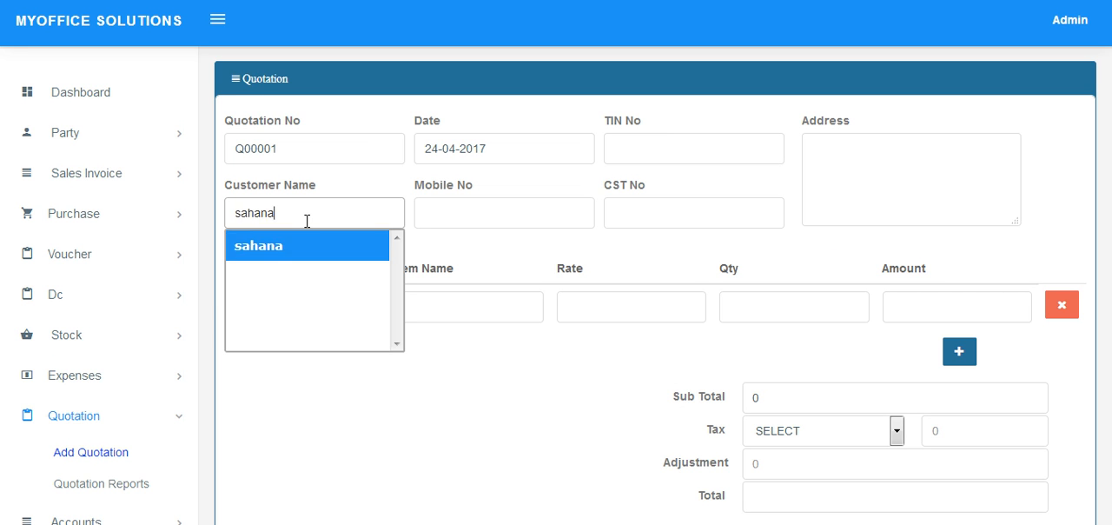
key("Return")
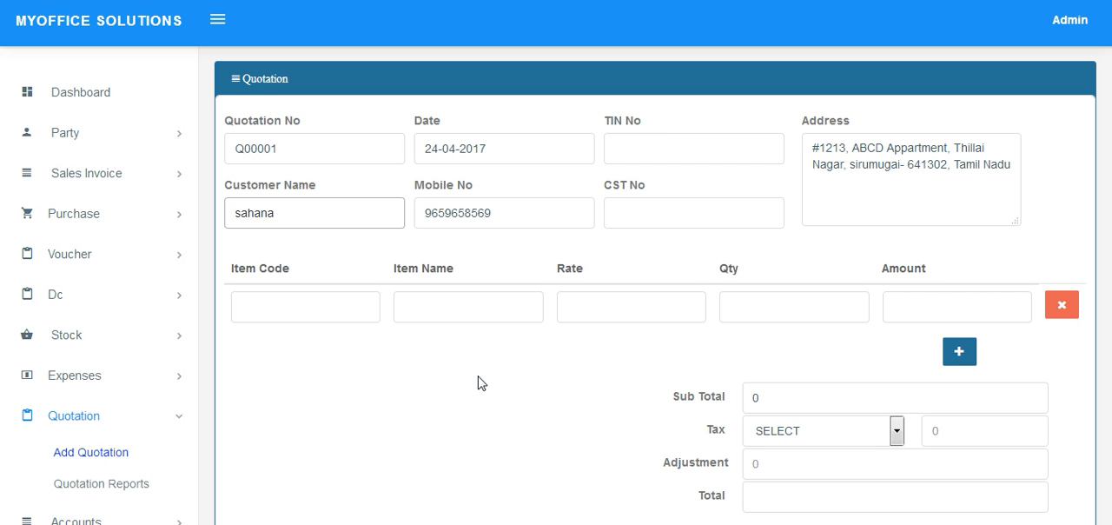
Add mobiles as the quotation's line item with a quantity of 10 and apply VAT @ 15 %.
left_click(480, 315)
type("m")
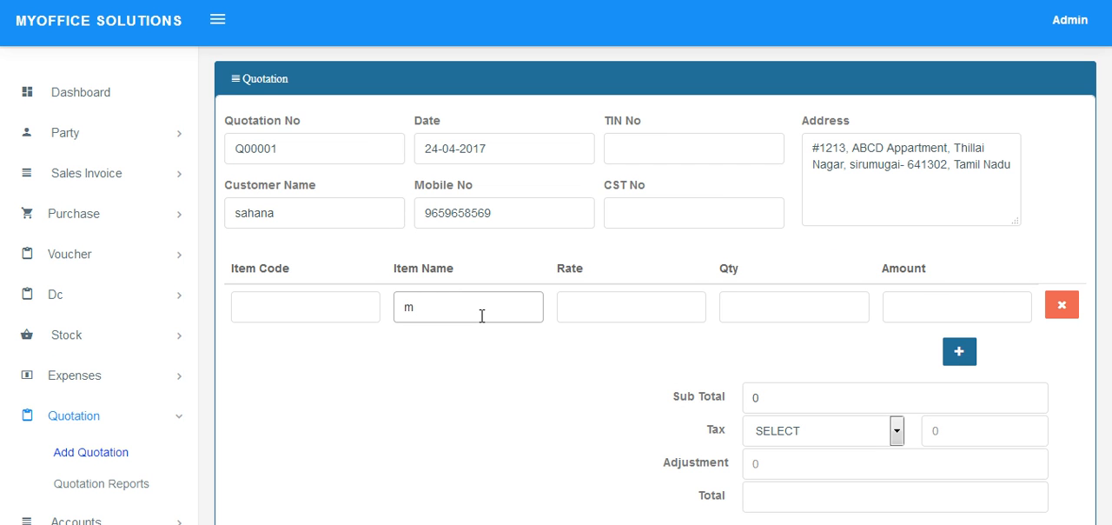
key("Down")
key("Return")
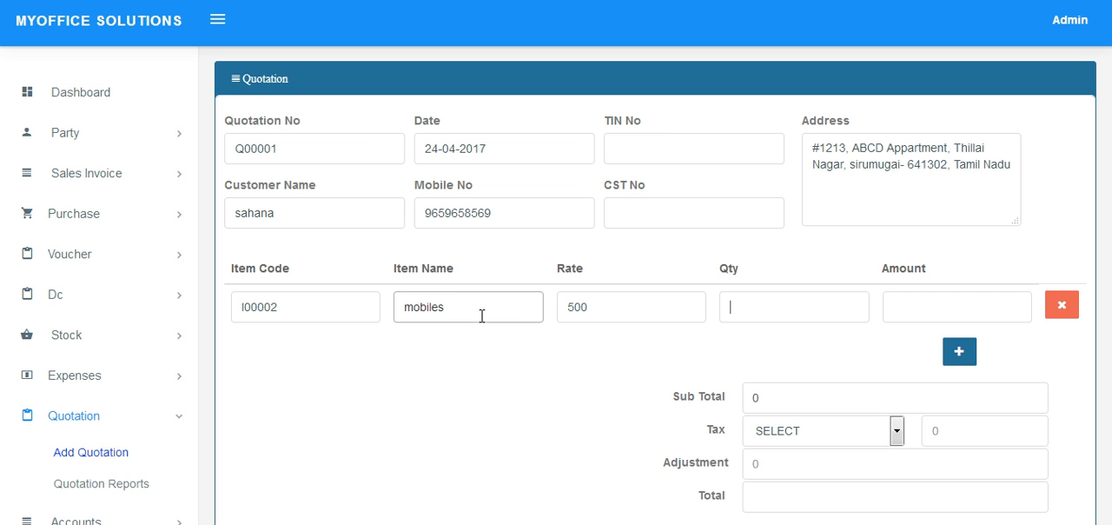
type("10")
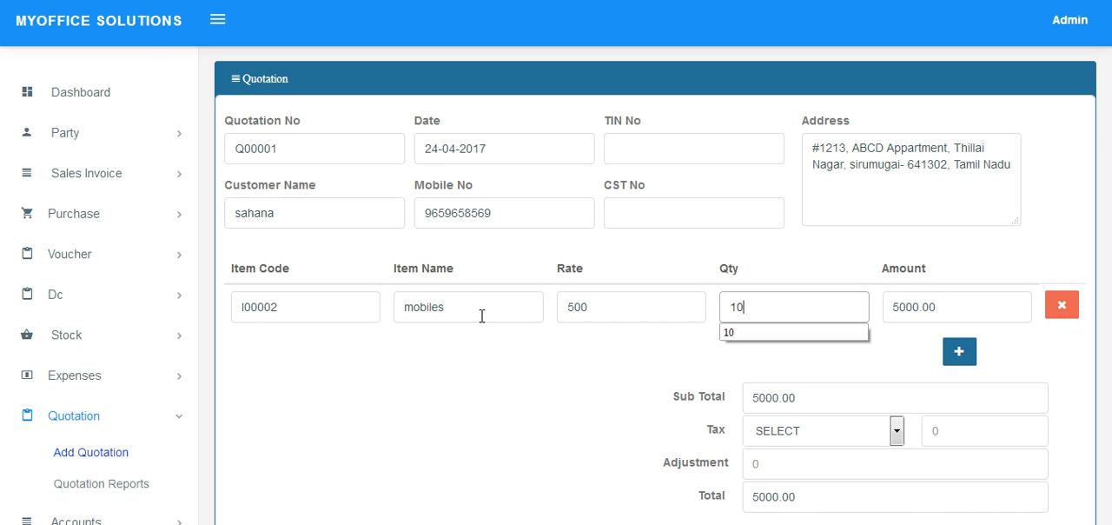
left_click(799, 434)
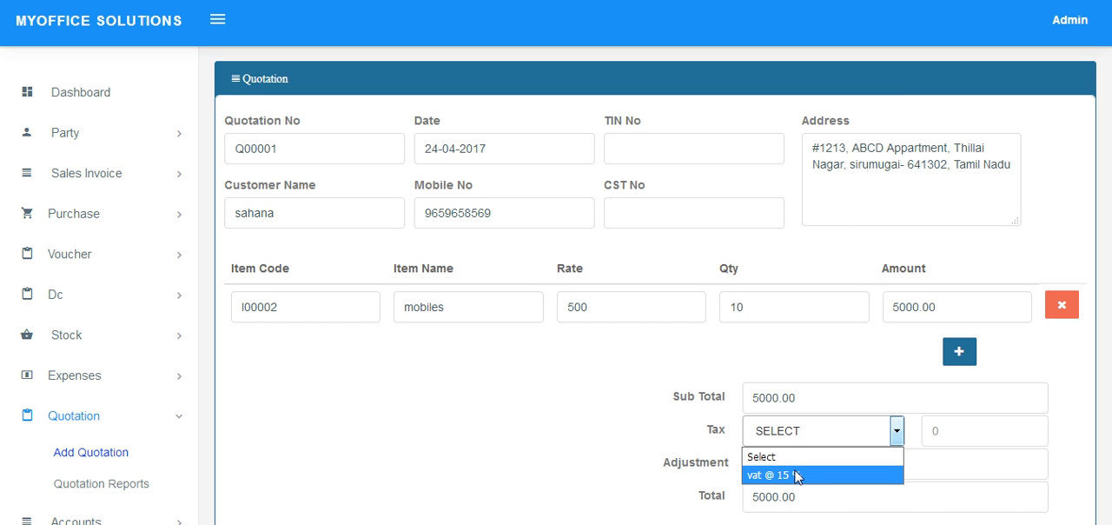
left_click(797, 474)
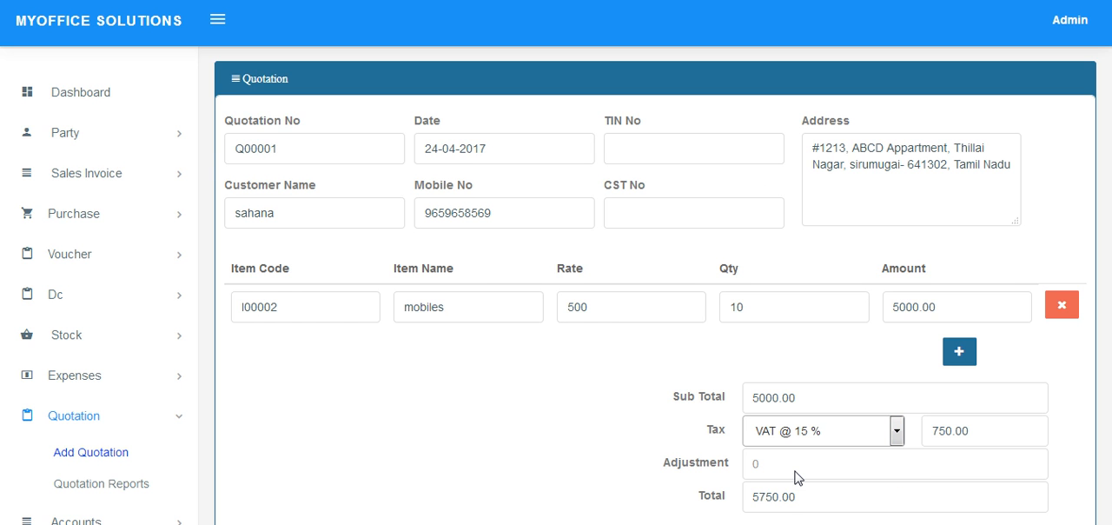
Generate the printable quotation, look through it, and return to the quotation form.
scroll(797, 476, "down", 3)
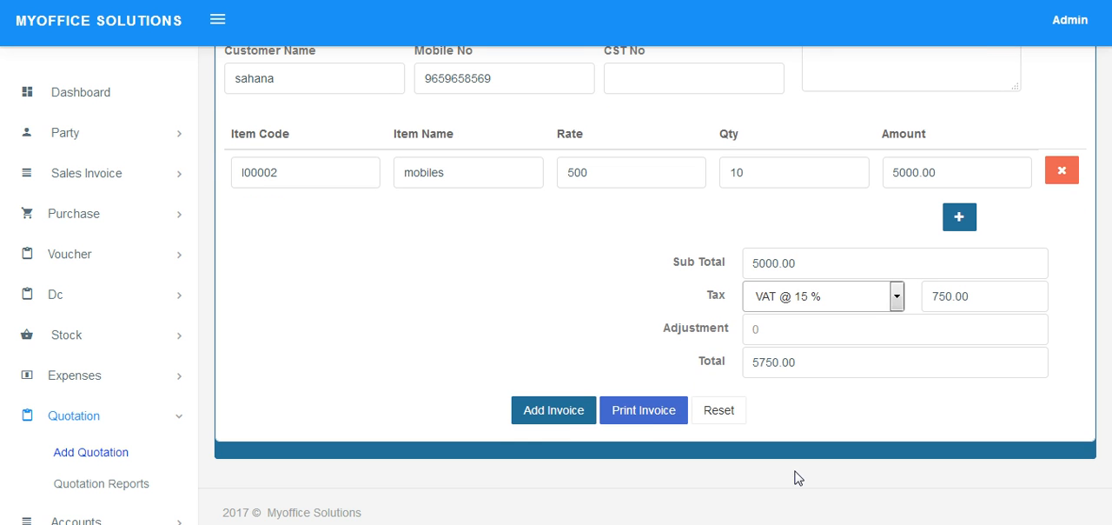
left_click(650, 411)
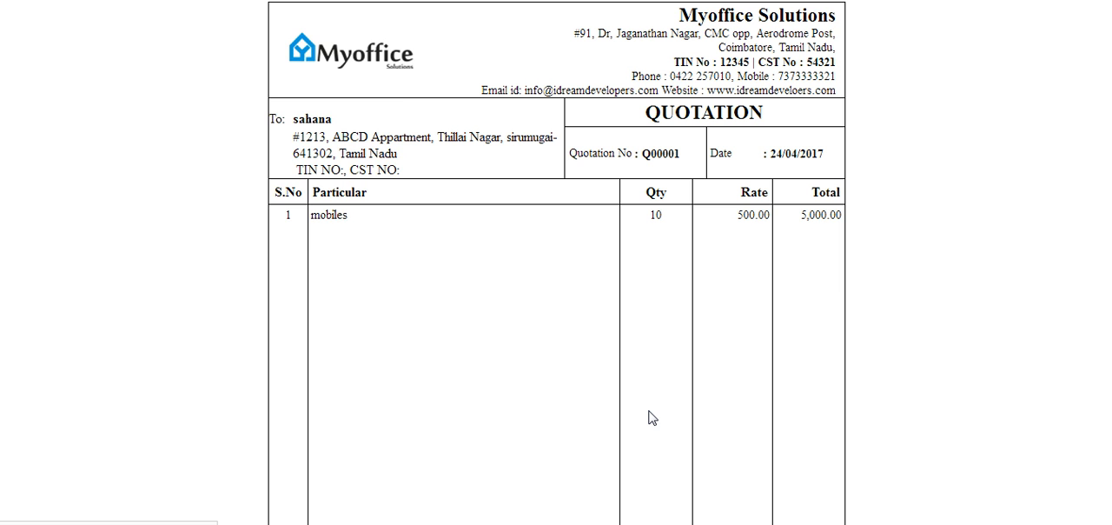
left_click(357, 223)
scroll(521, 194, "down", 5)
scroll(522, 194, "up", 5)
left_click(58, 0)
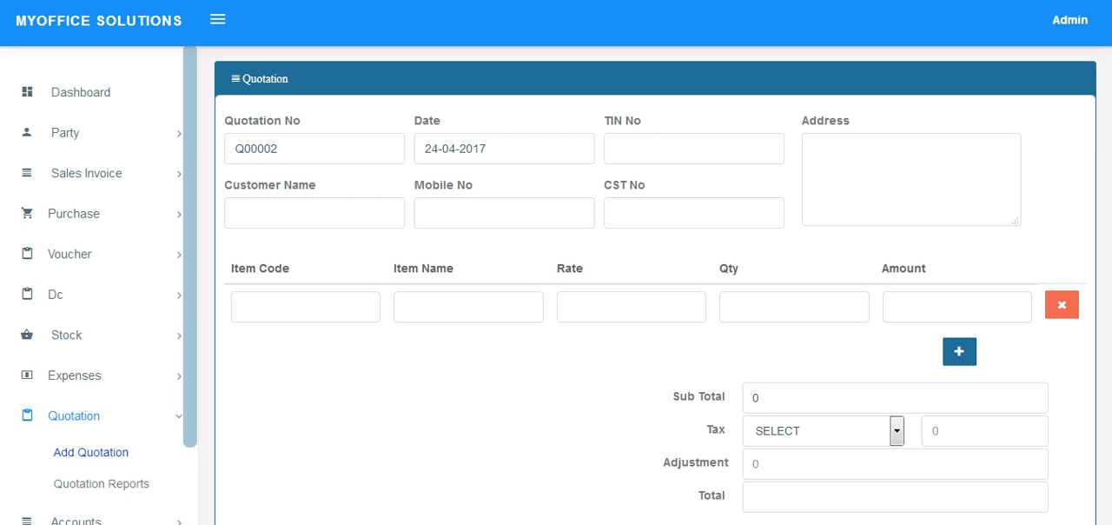
Open the quotation reports, view the saved quotation's details, and show the actions available for it.
scroll(87, 282, "down", 2)
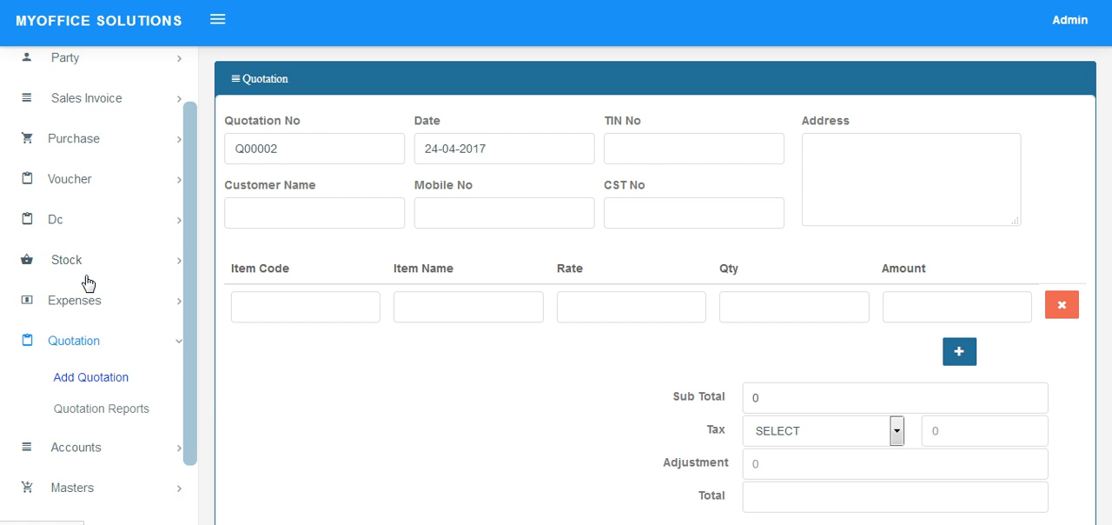
left_click(98, 409)
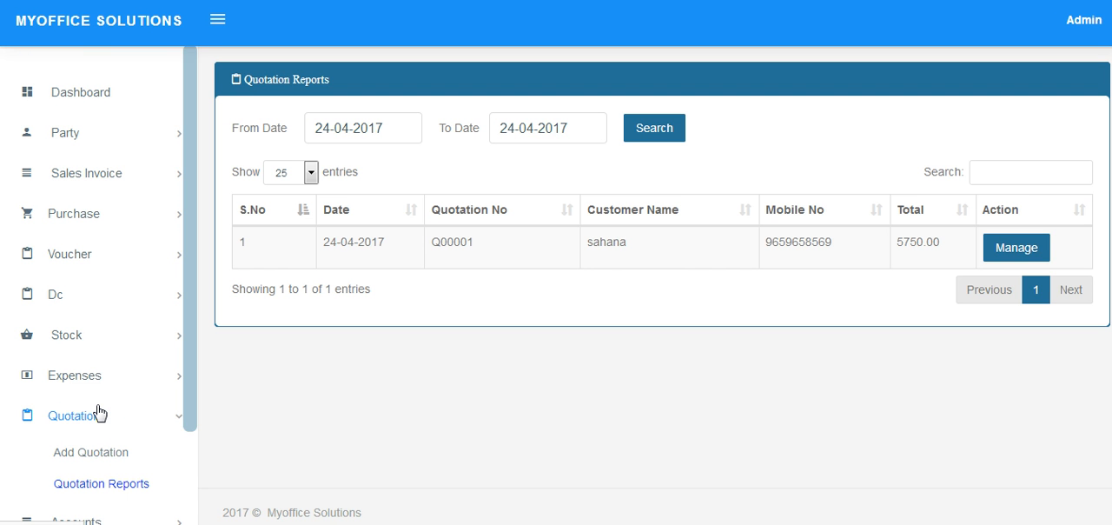
left_click(1010, 248)
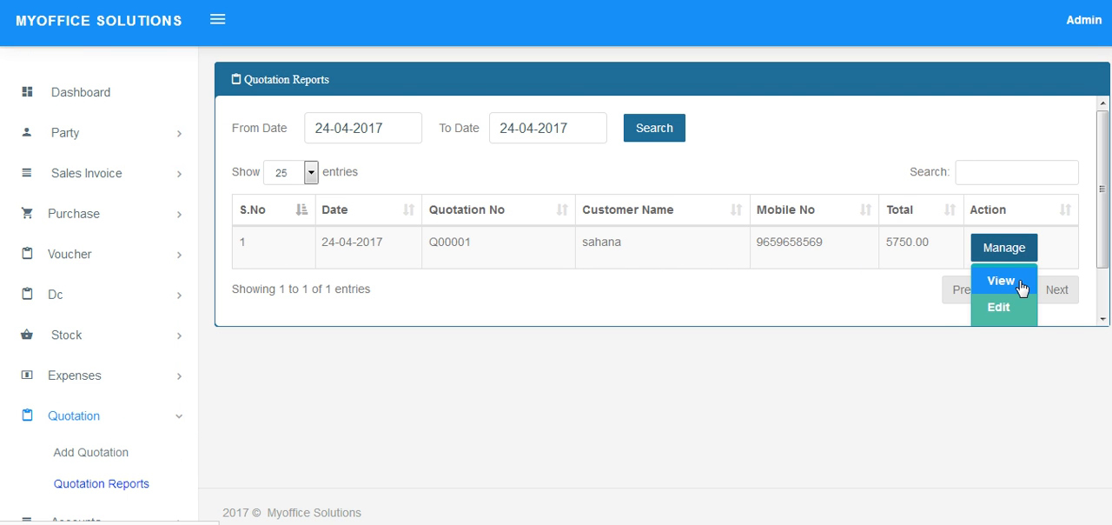
left_click(1010, 281)
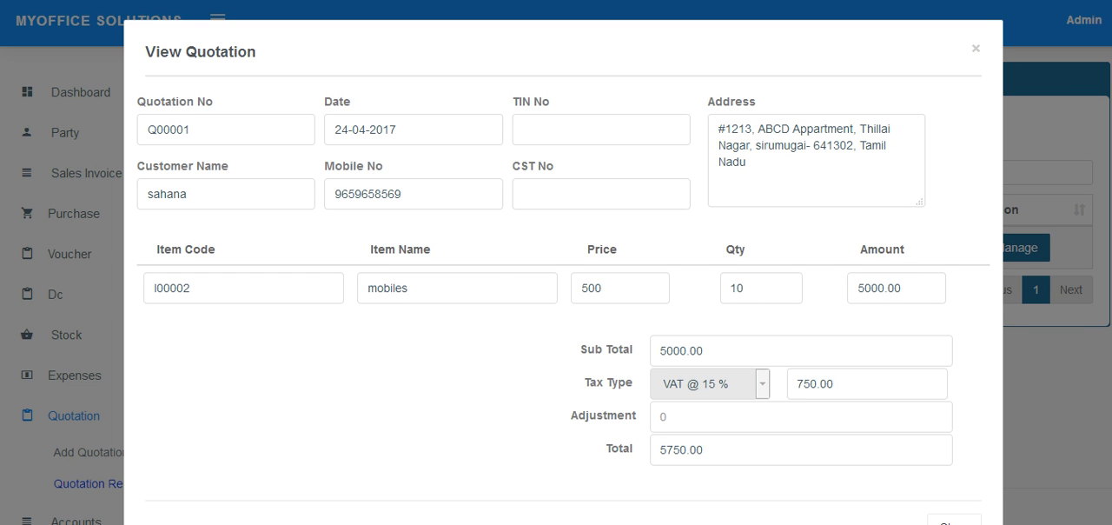
left_click(975, 49)
left_click(1031, 247)
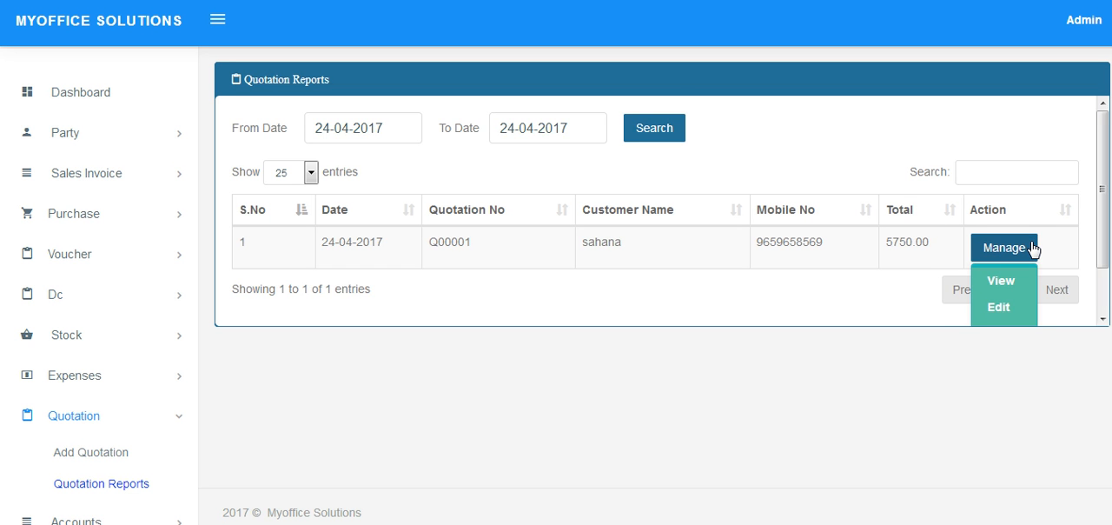
scroll(1033, 252, "down", 1)
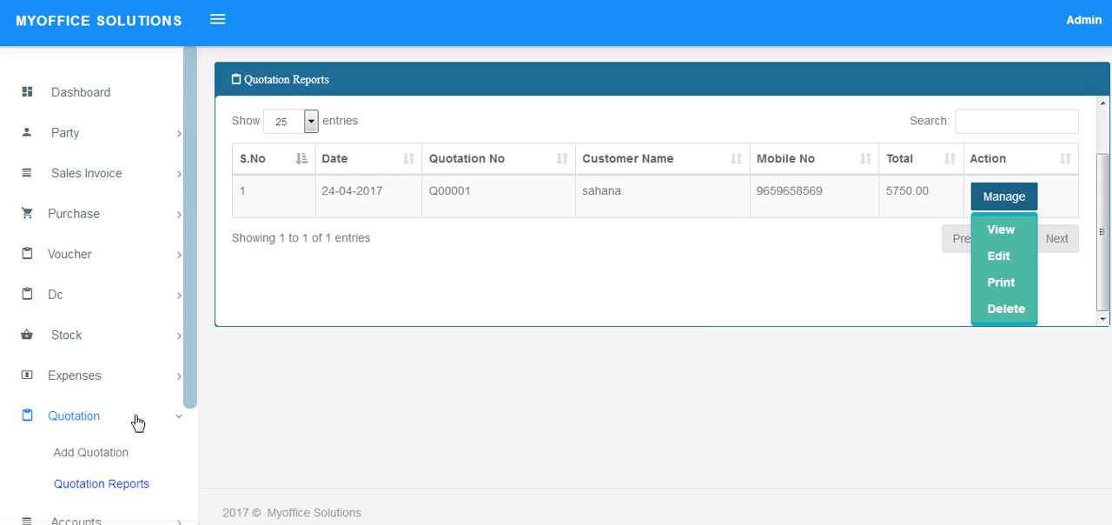
Show the pages available under Accounts, and open the item master with its item reports.
scroll(113, 398, "down", 2)
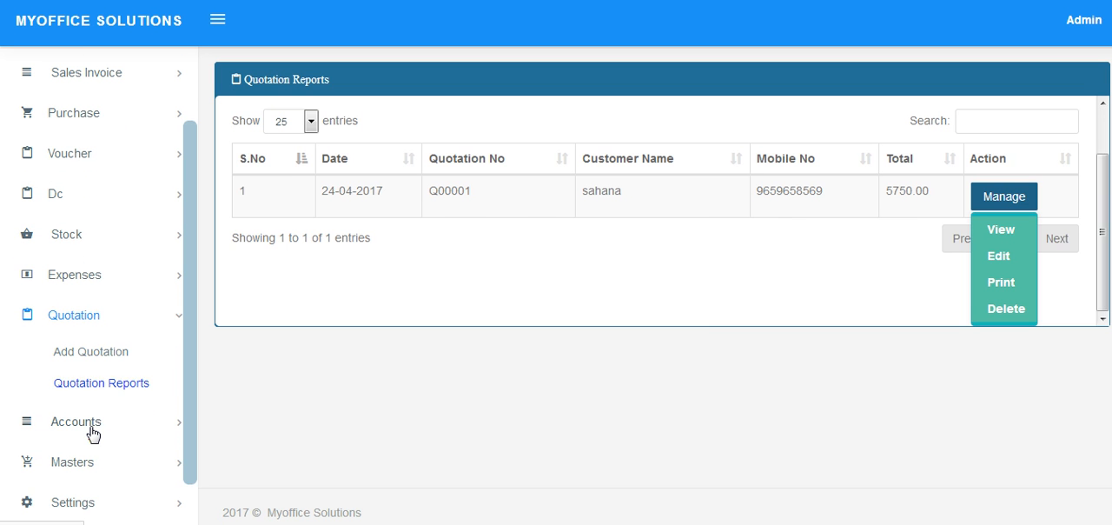
left_click(94, 425)
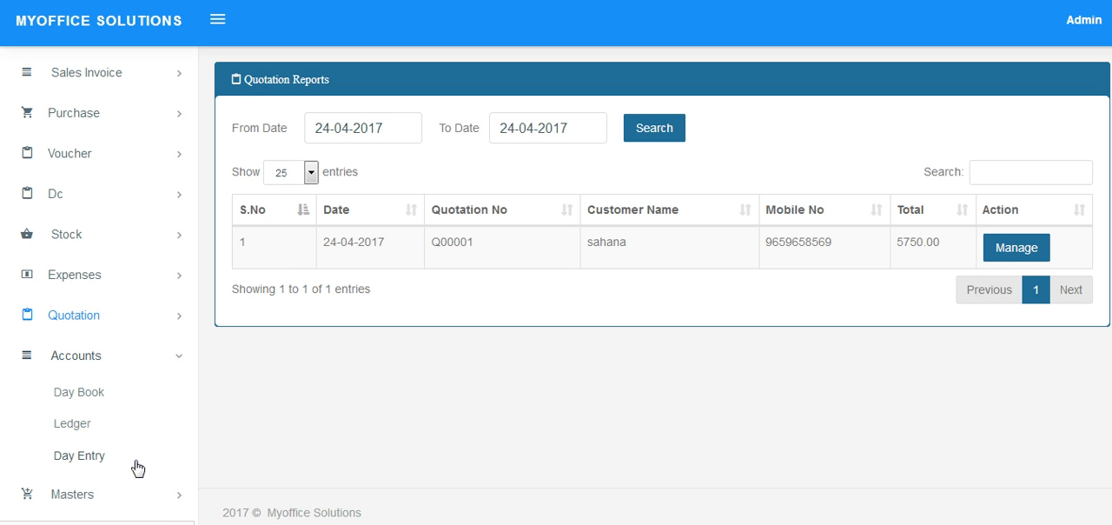
scroll(137, 466, "down", 2)
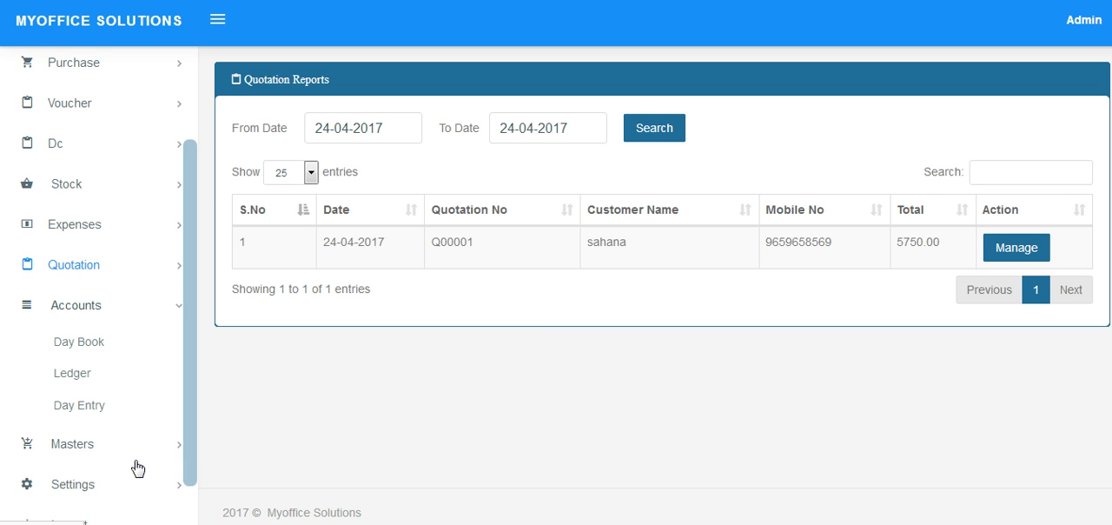
left_click(99, 445)
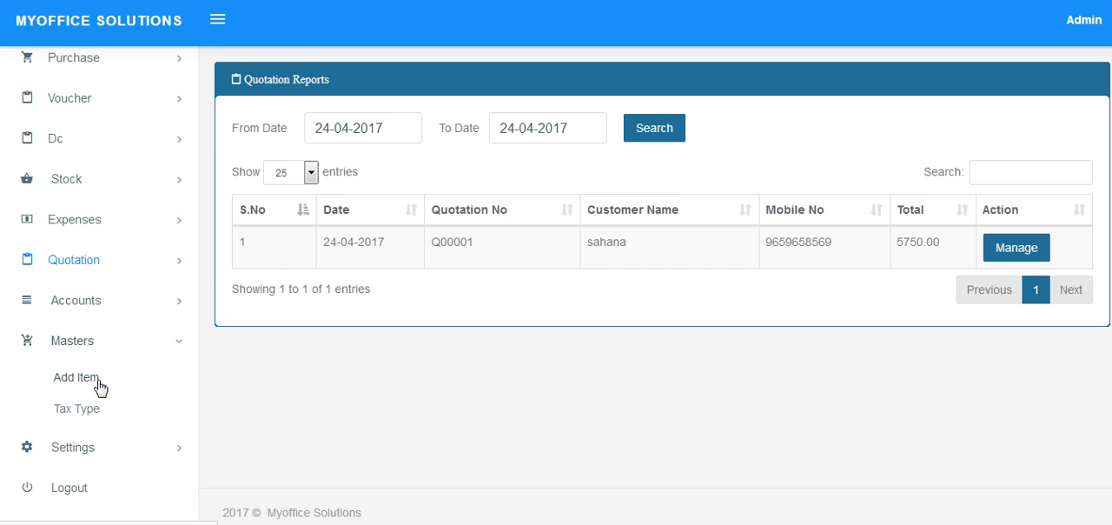
left_click(77, 377)
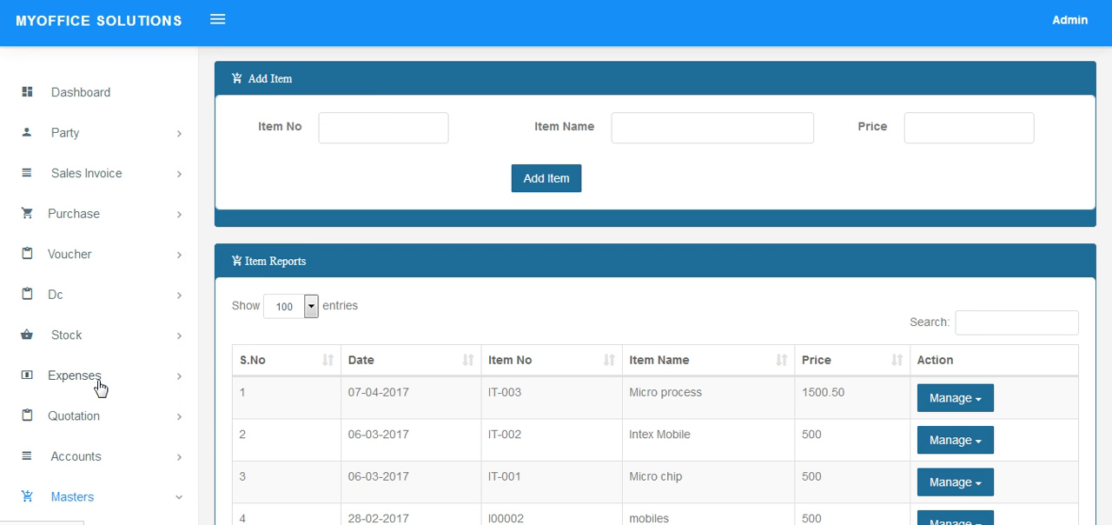
Add a CST tax type at 2 % to the tax master.
scroll(99, 459, "down", 1)
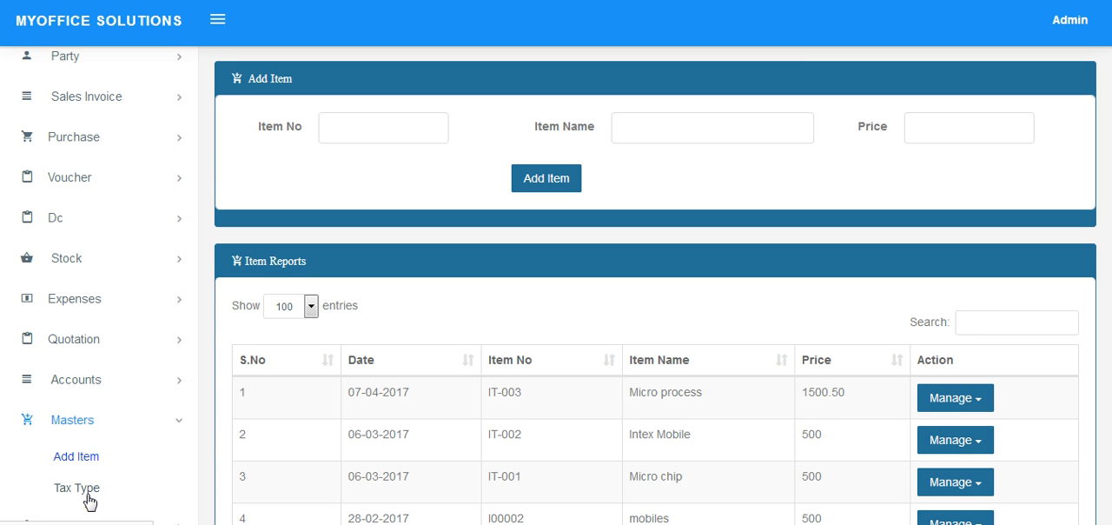
left_click(90, 493)
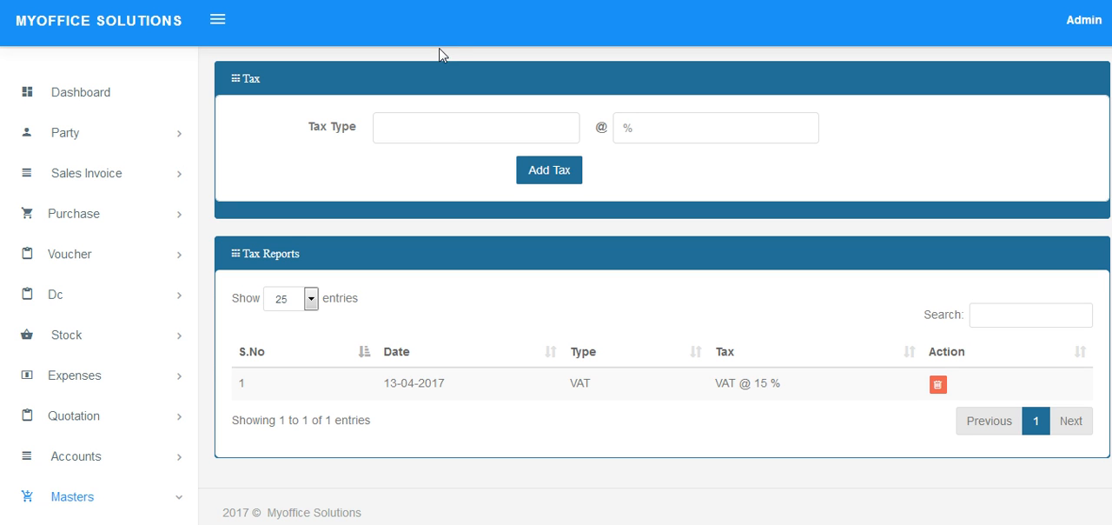
left_click(452, 135)
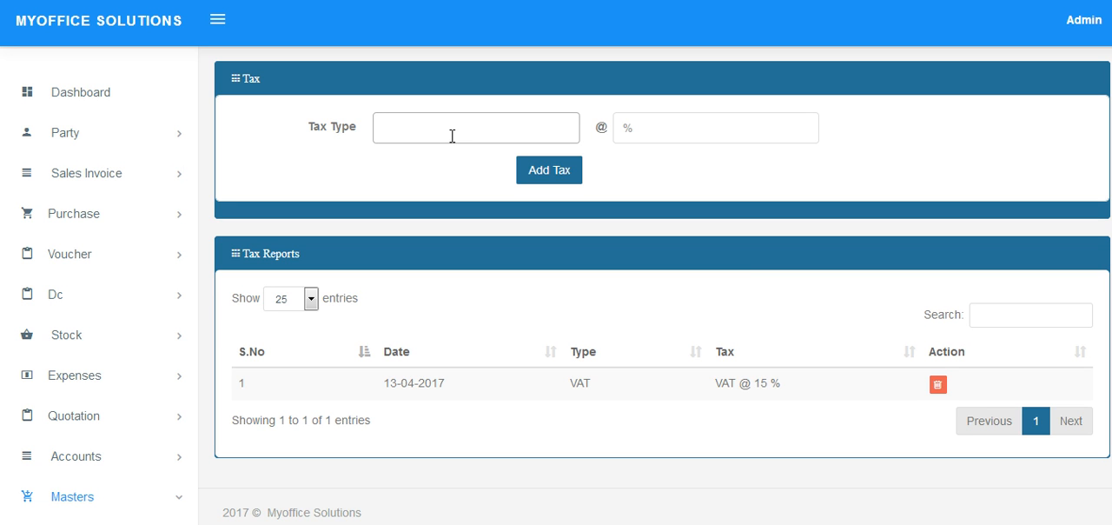
type("CST")
left_click(654, 138)
type("2")
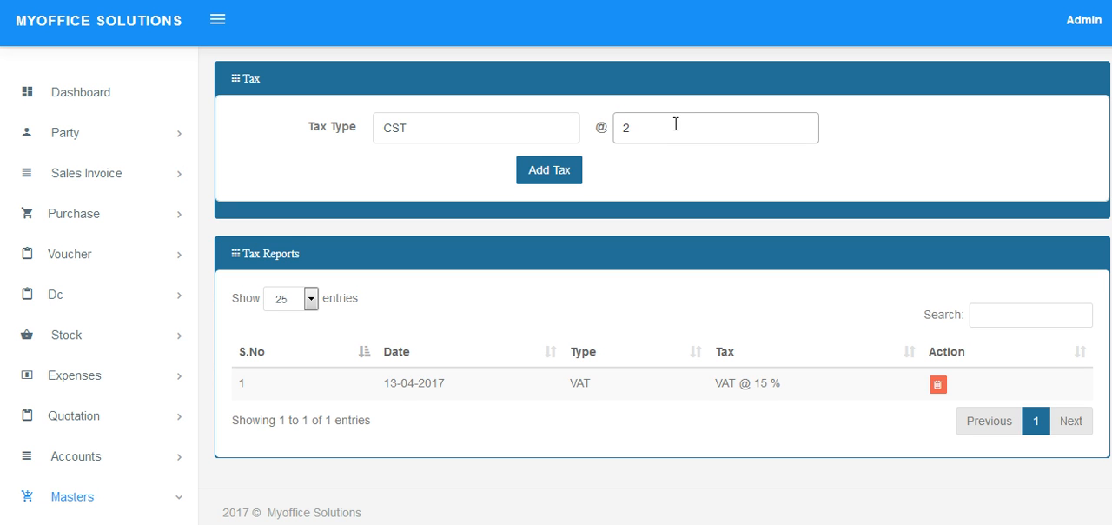
left_click(533, 174)
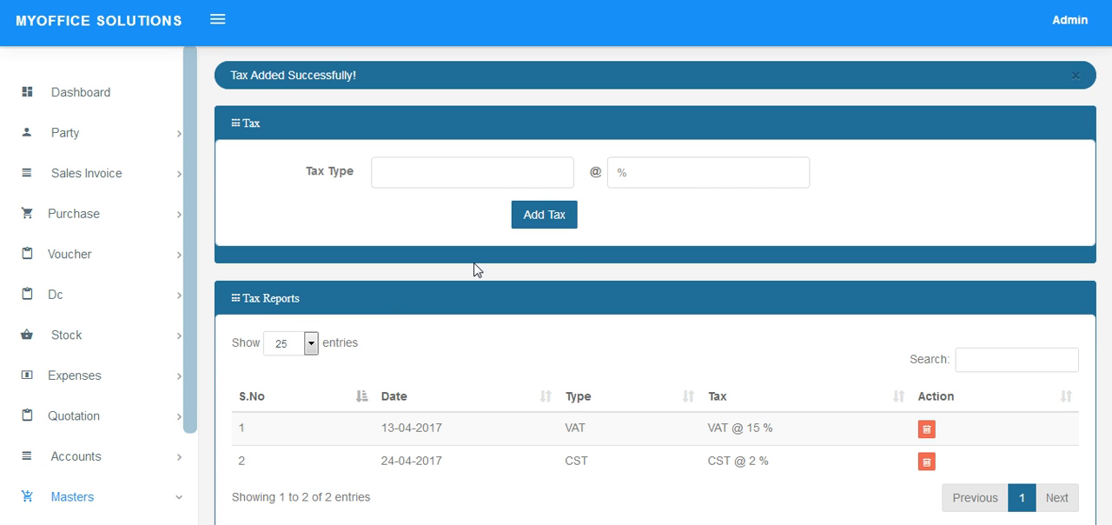
Open the company profile settings and look through the profile fields and the image upload section.
scroll(81, 406, "down", 1)
scroll(101, 443, "down", 1)
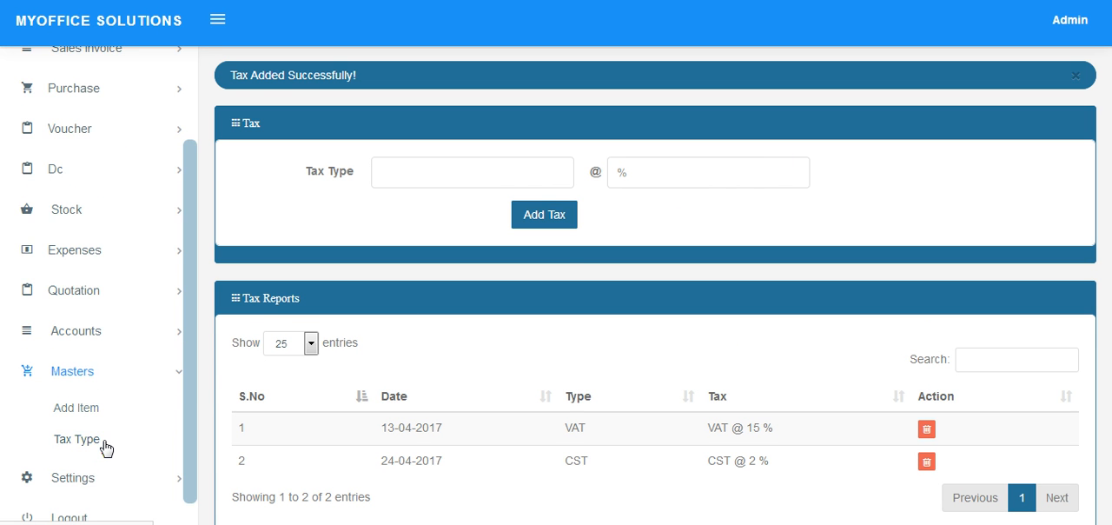
left_click(102, 476)
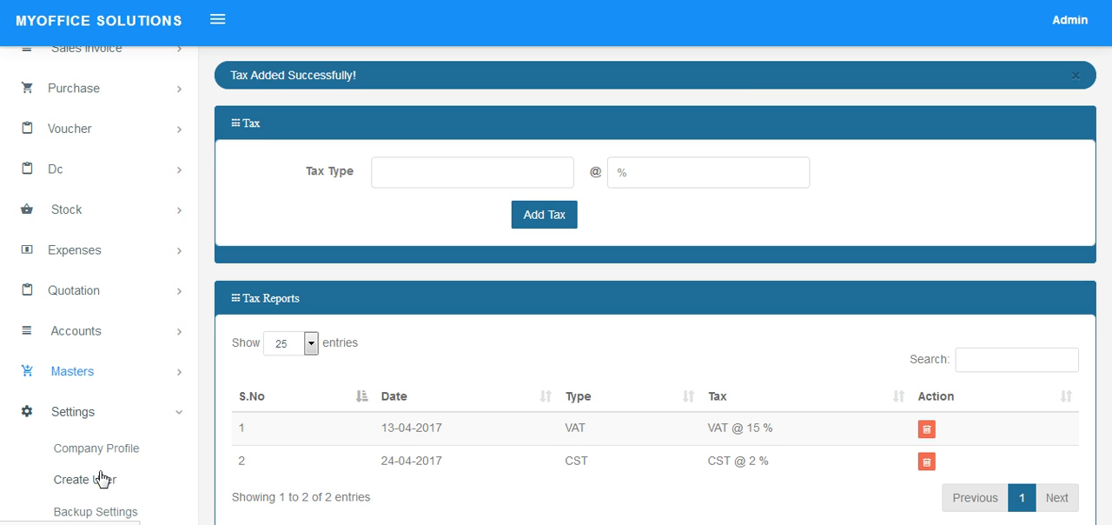
scroll(126, 375, "down", 1)
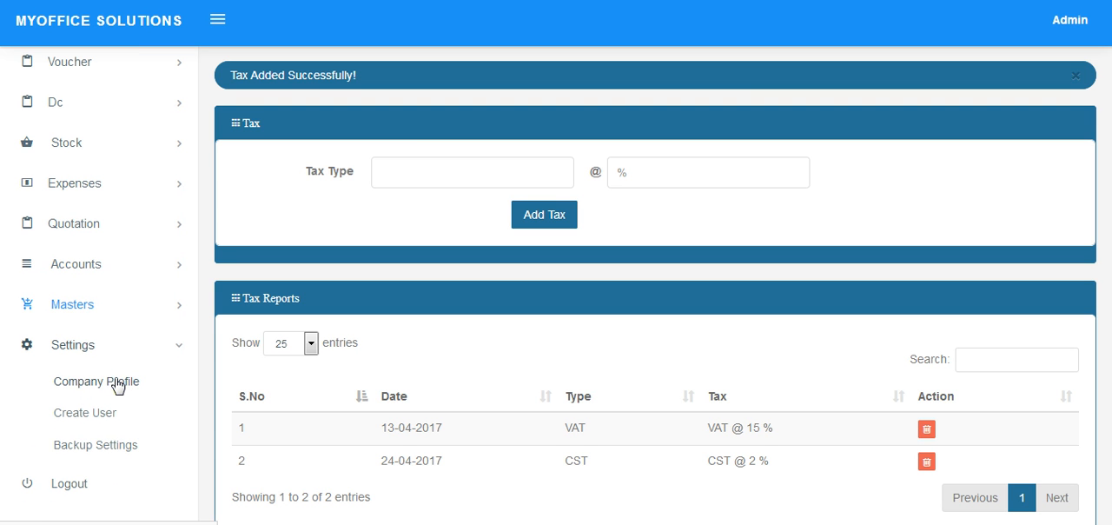
left_click(117, 383)
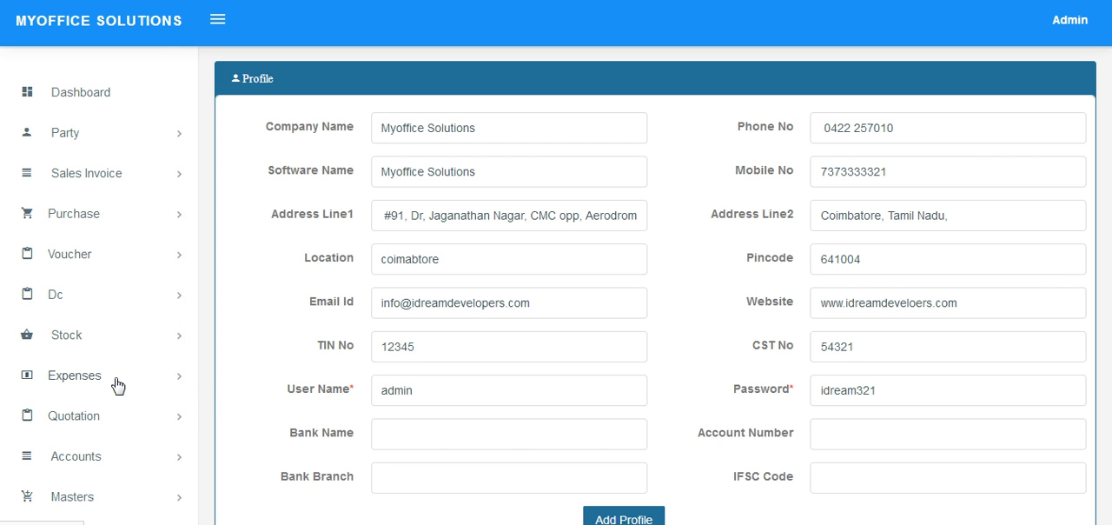
scroll(658, 199, "down", 5)
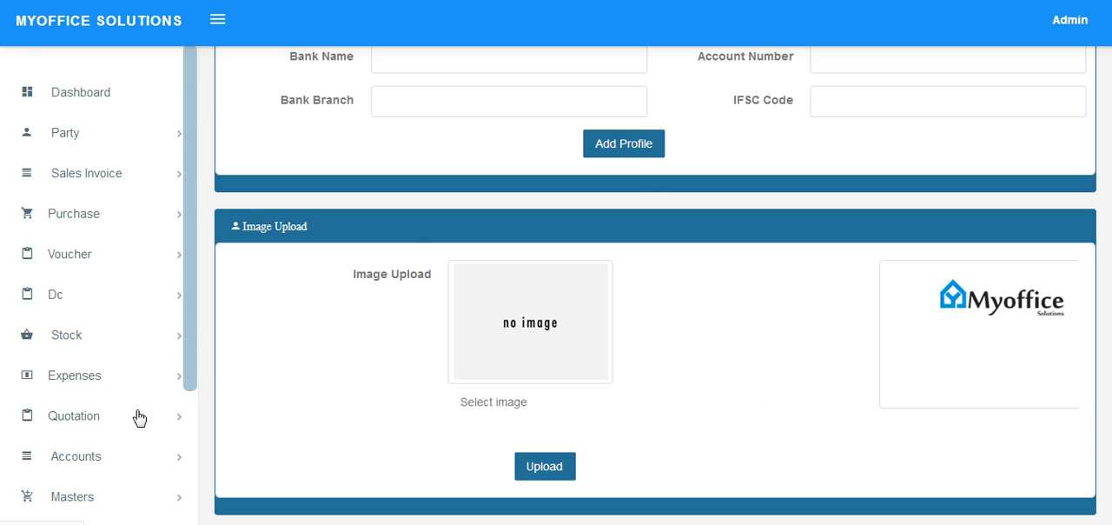
scroll(135, 408, "down", 1)
scroll(416, 296, "up", 4)
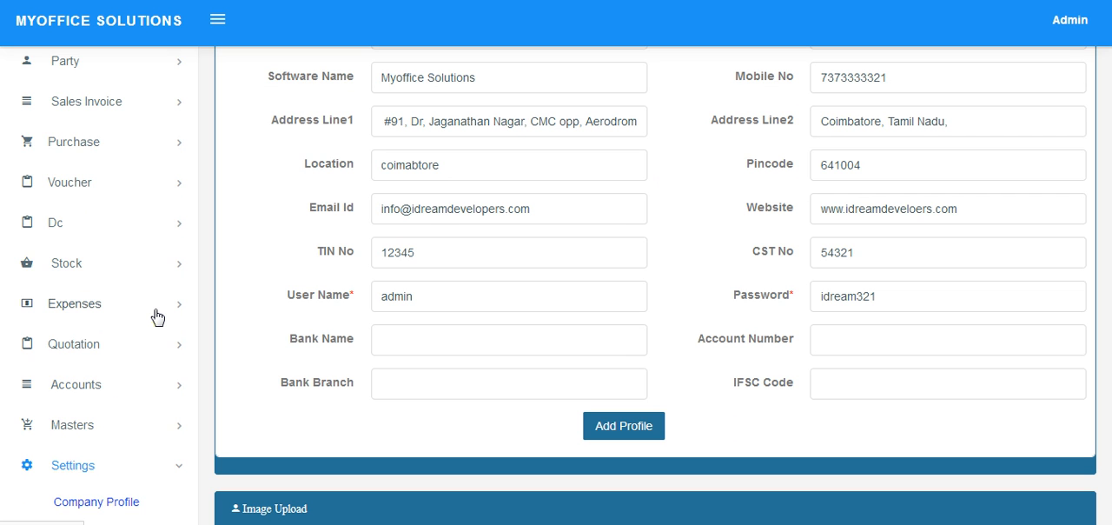
Open the user creation page, show the actions available for the first listed user, and look through the user reports.
scroll(154, 315, "down", 3)
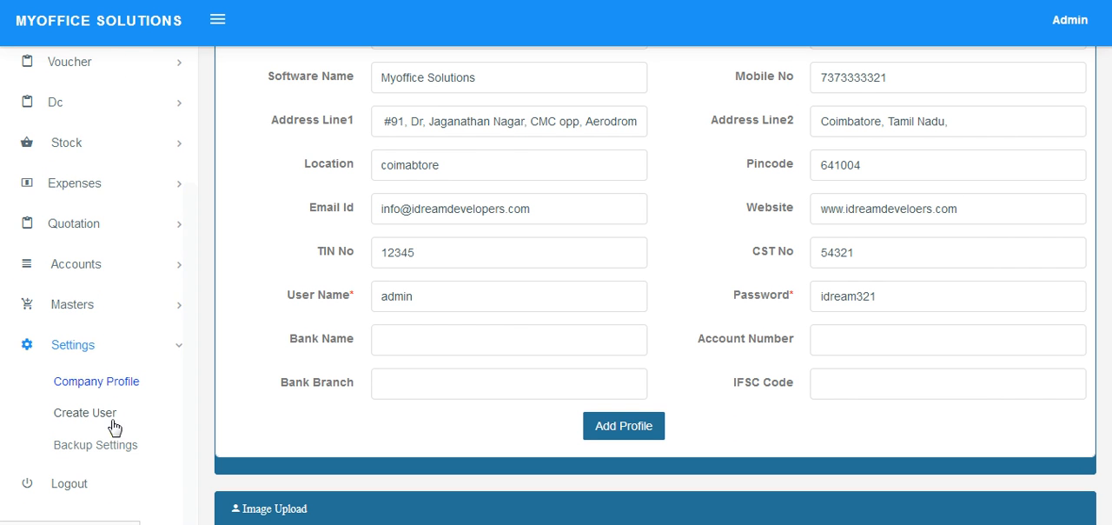
left_click(105, 419)
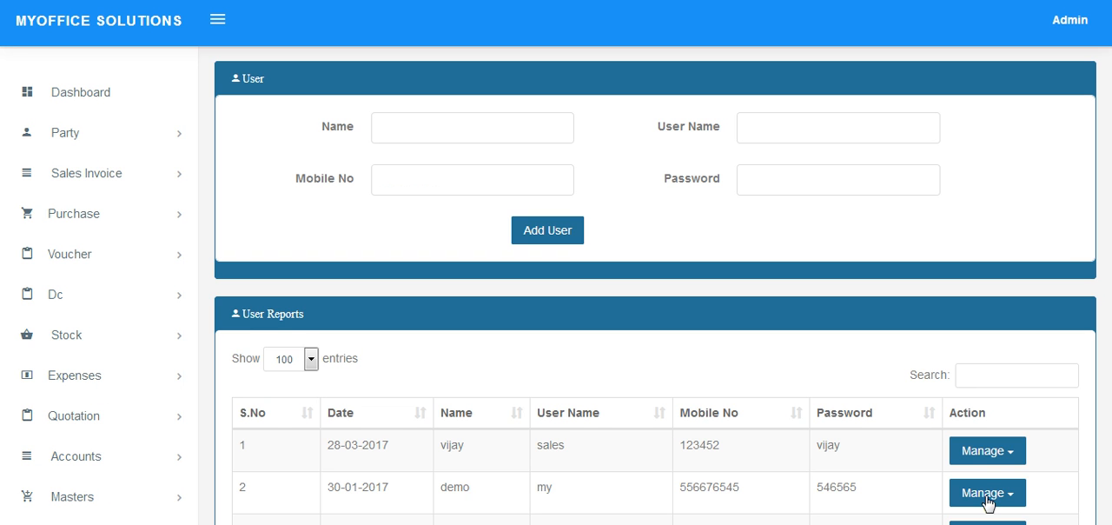
left_click(994, 460)
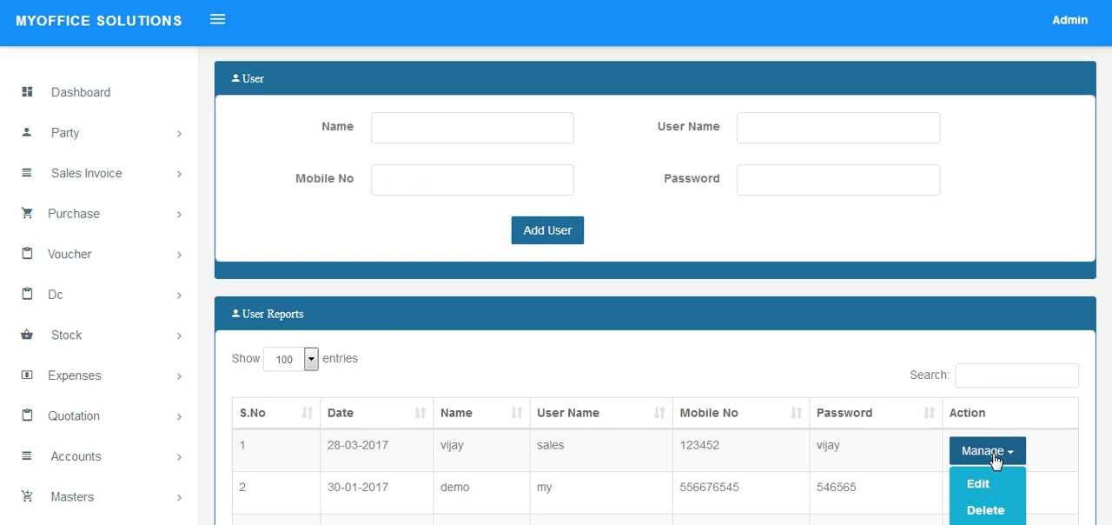
scroll(993, 459, "down", 2)
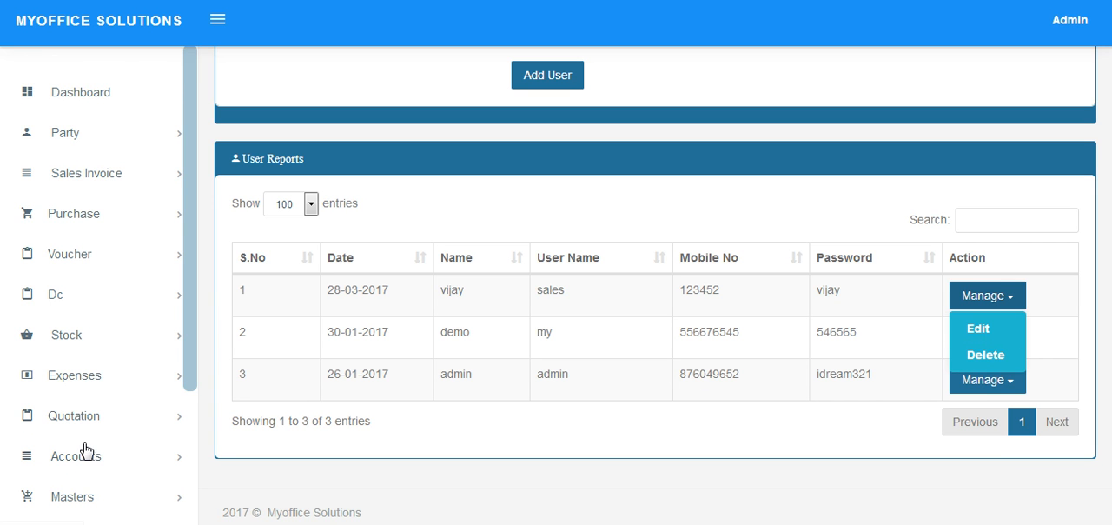
scroll(87, 447, "down", 1)
scroll(93, 464, "down", 2)
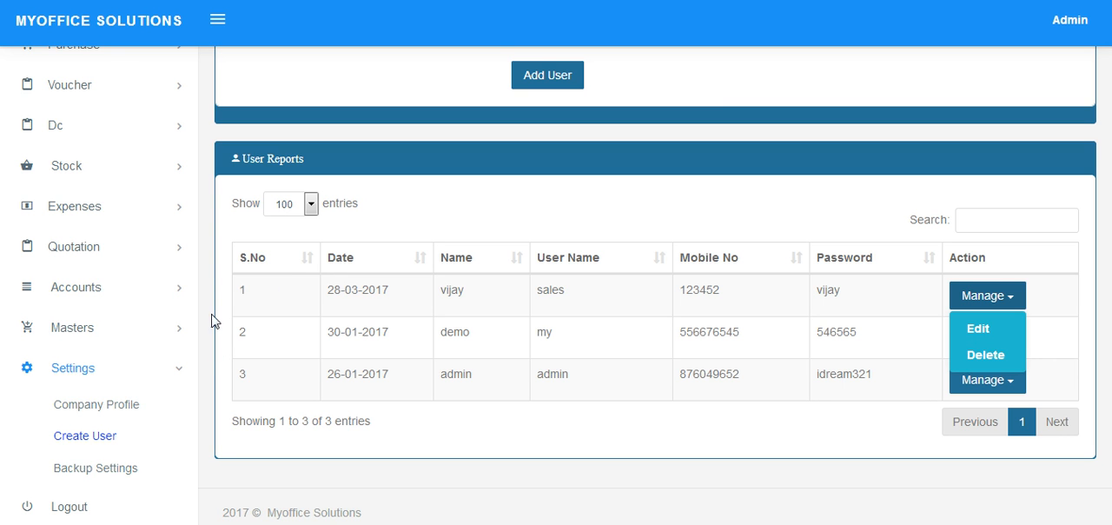
left_click(83, 508)
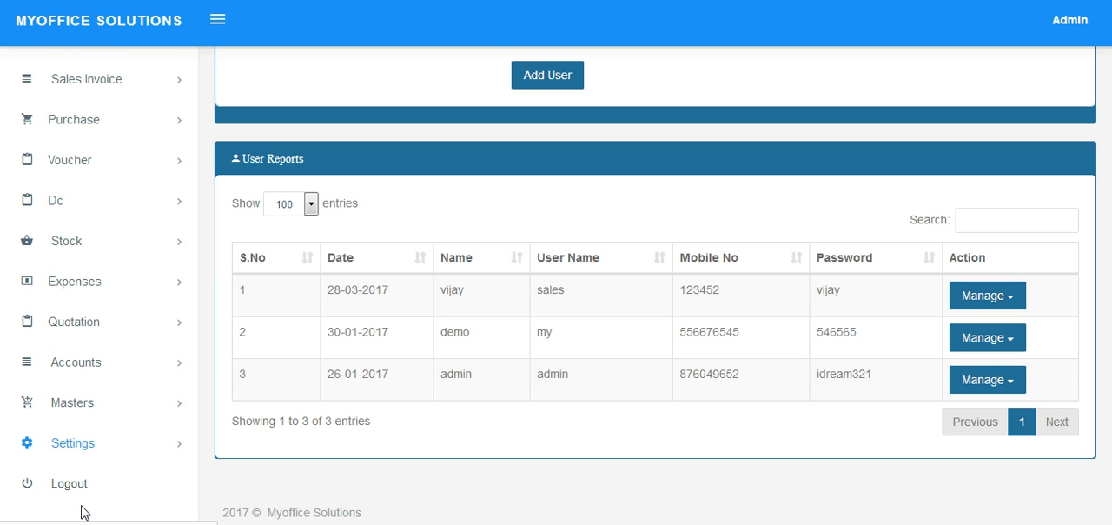